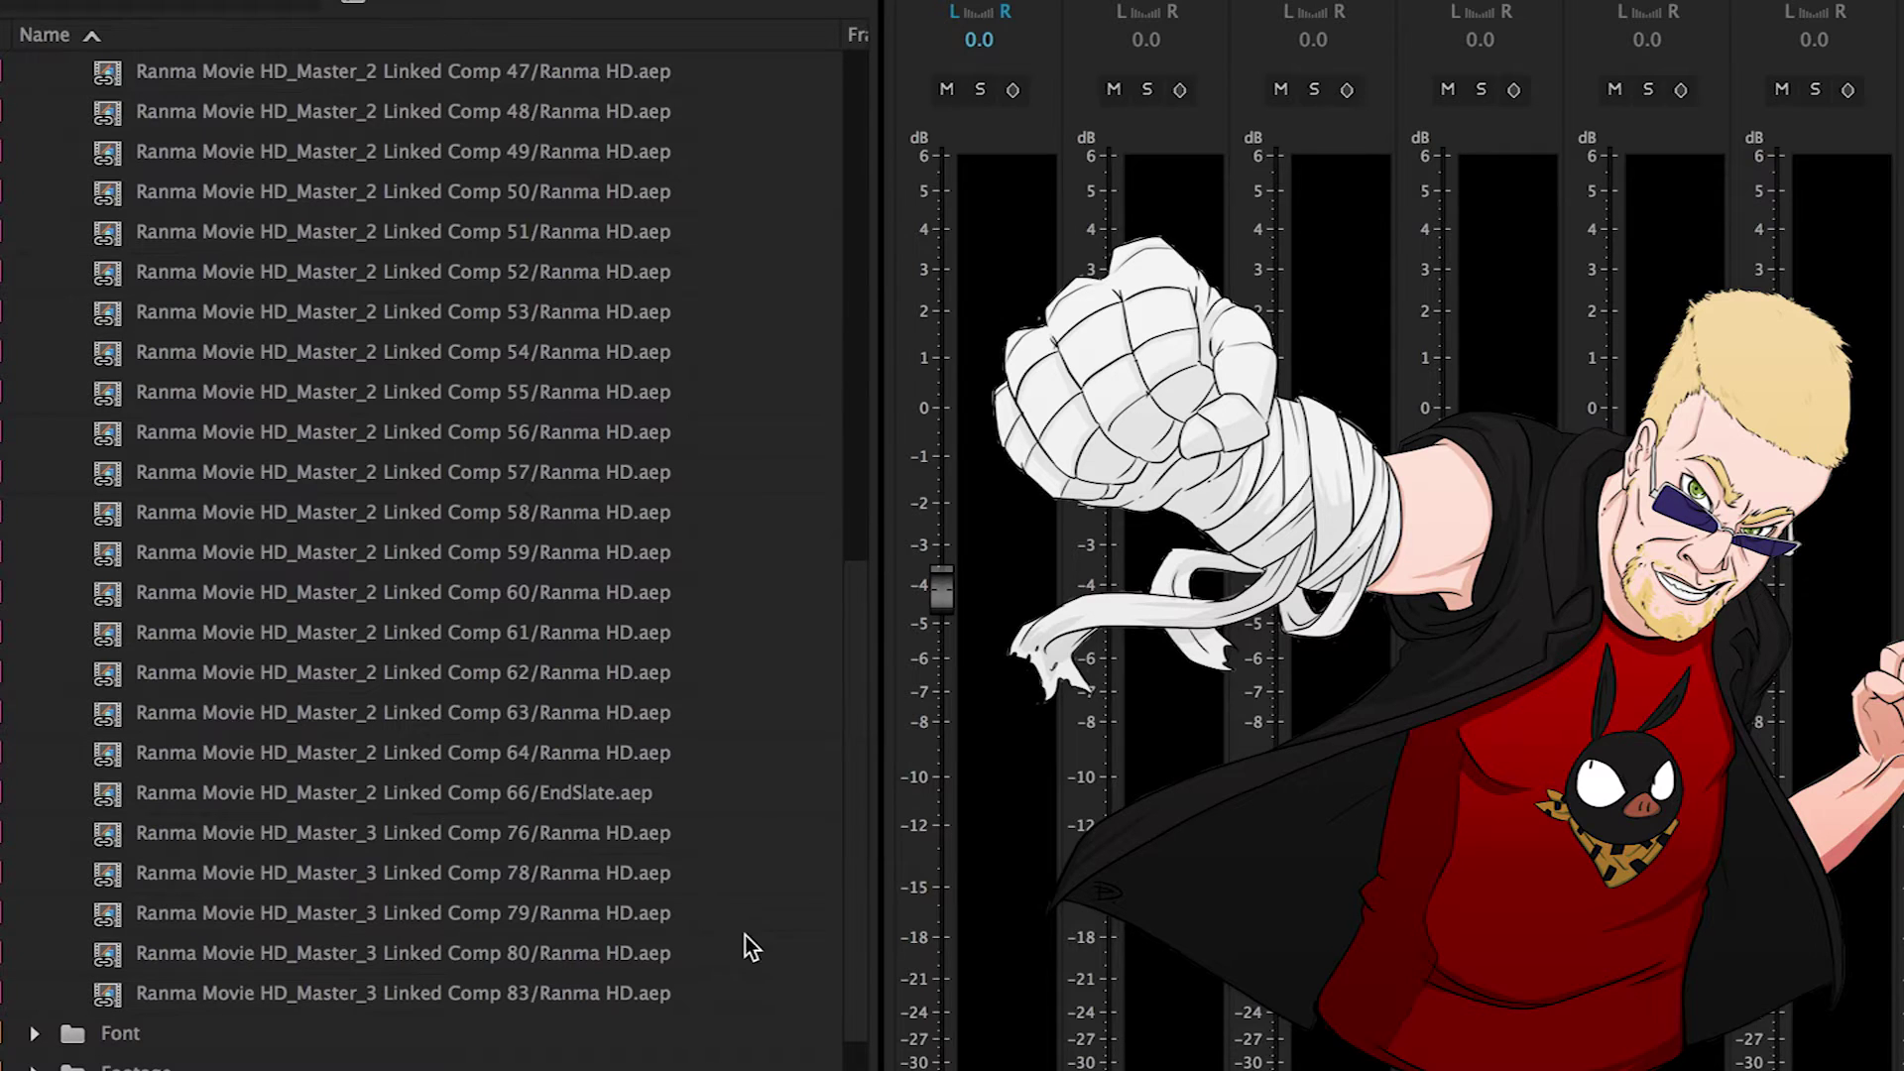
# Step: Restore the maximized view to show the full project list and browse the linked After Effects compositions
pyautogui.press('`')
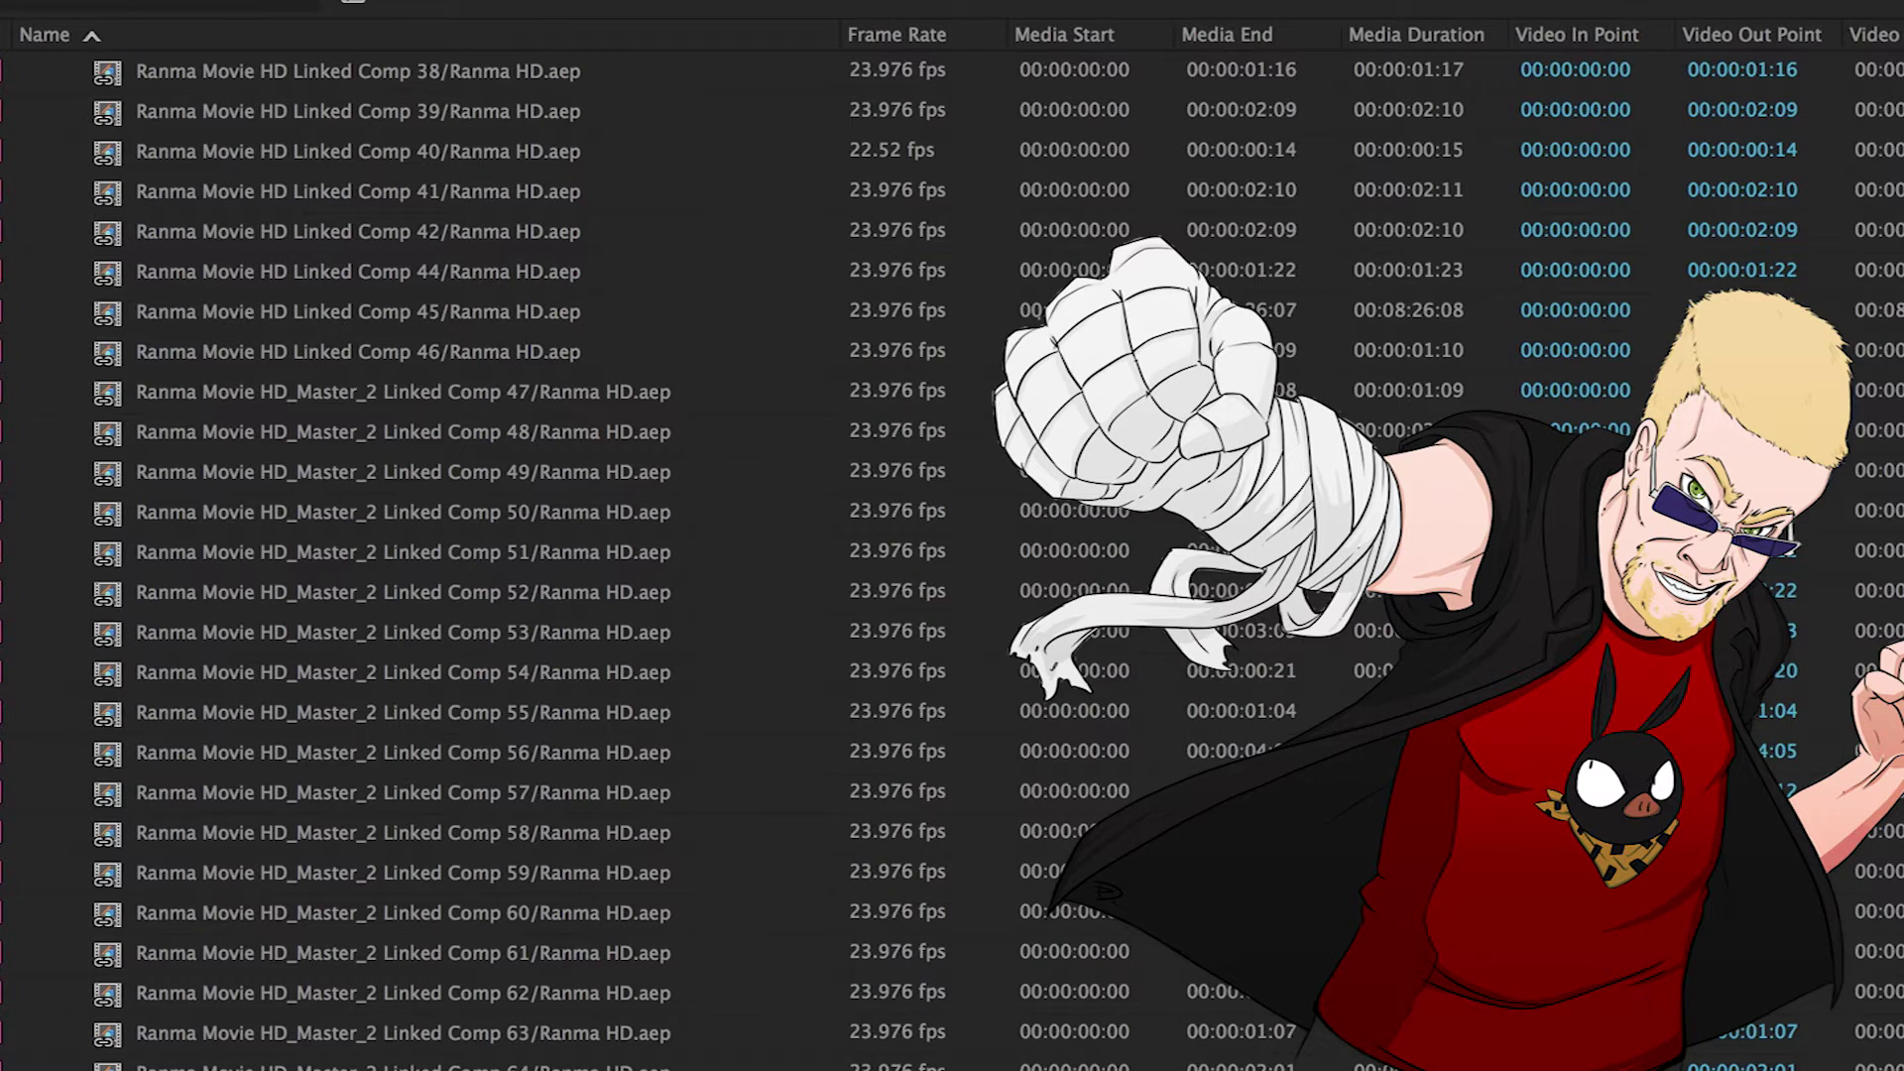
pyautogui.scroll(10, 476, 555)
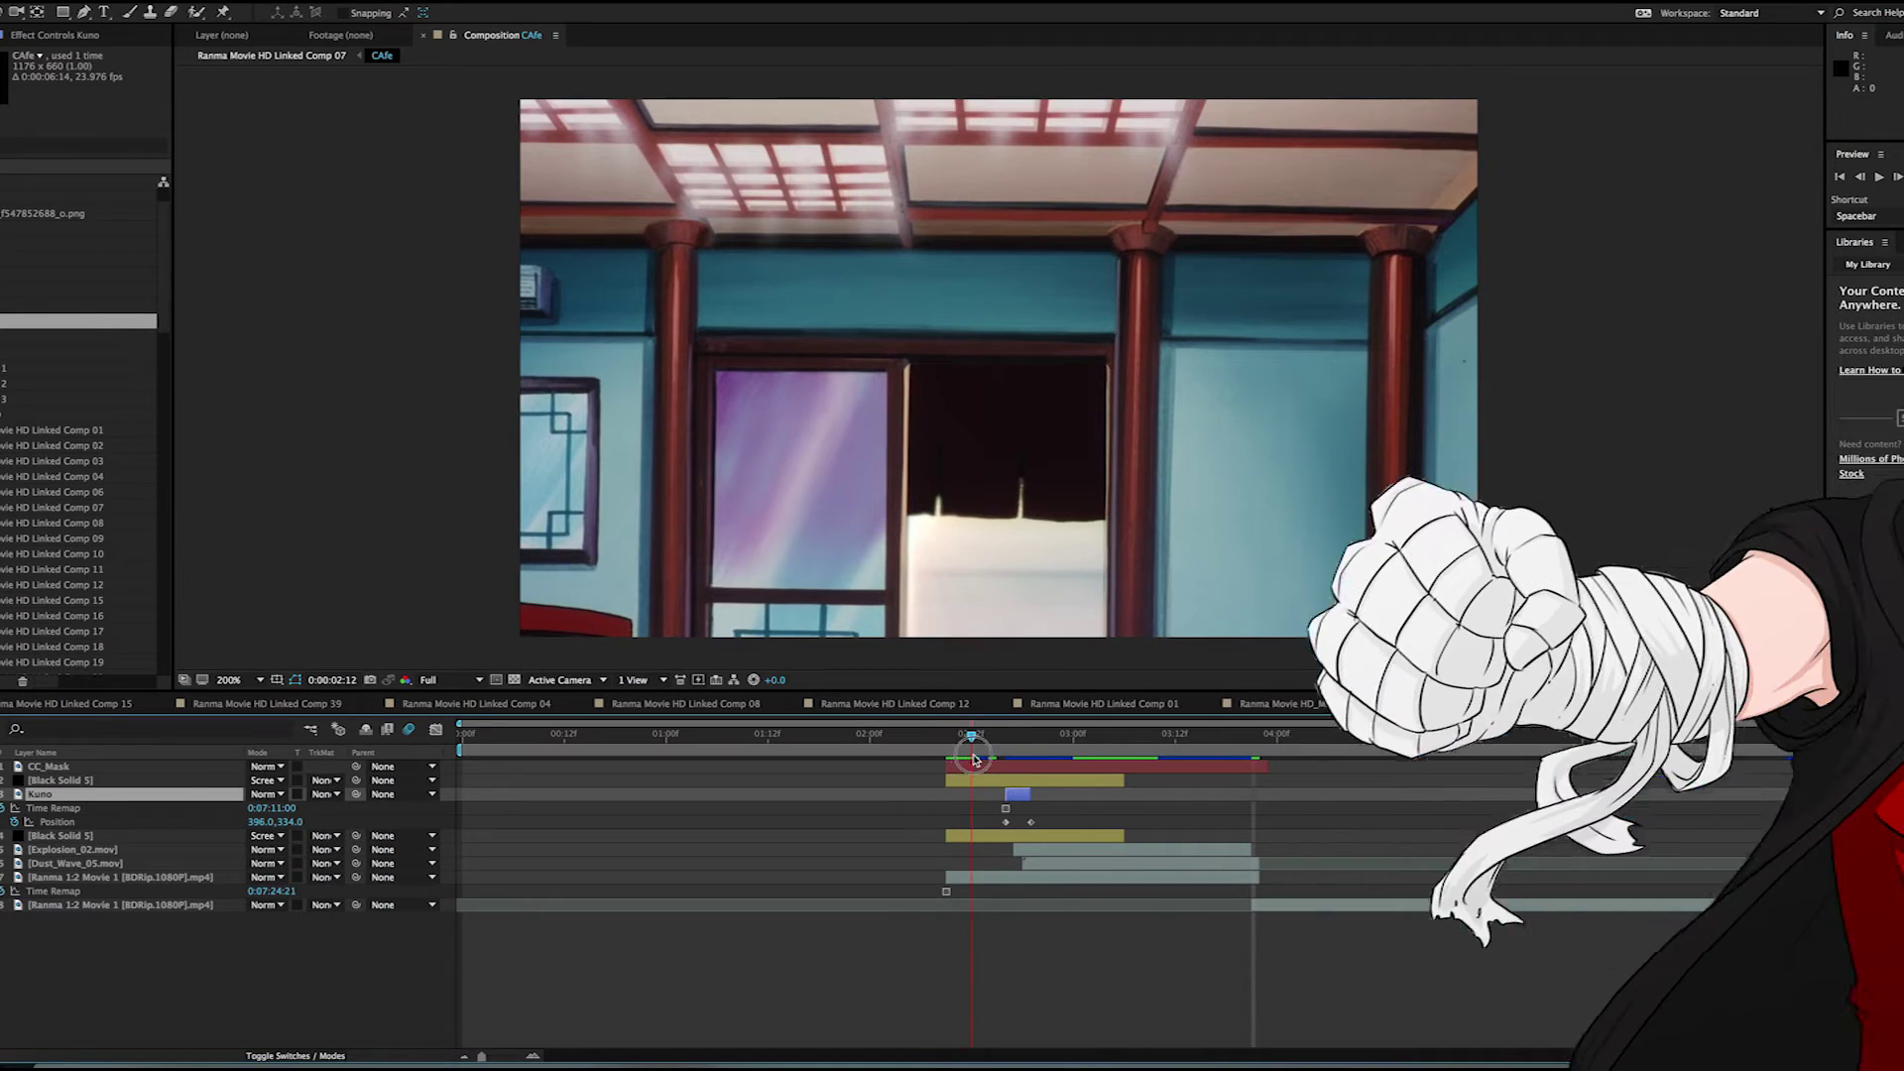
# Step: Switch to After Effects and scrub the CAfe composition, selecting CC_Mask and the effect layers to examine how the doorway shot is layered
pyautogui.moveTo(974, 759); pyautogui.dragTo(1011, 778)
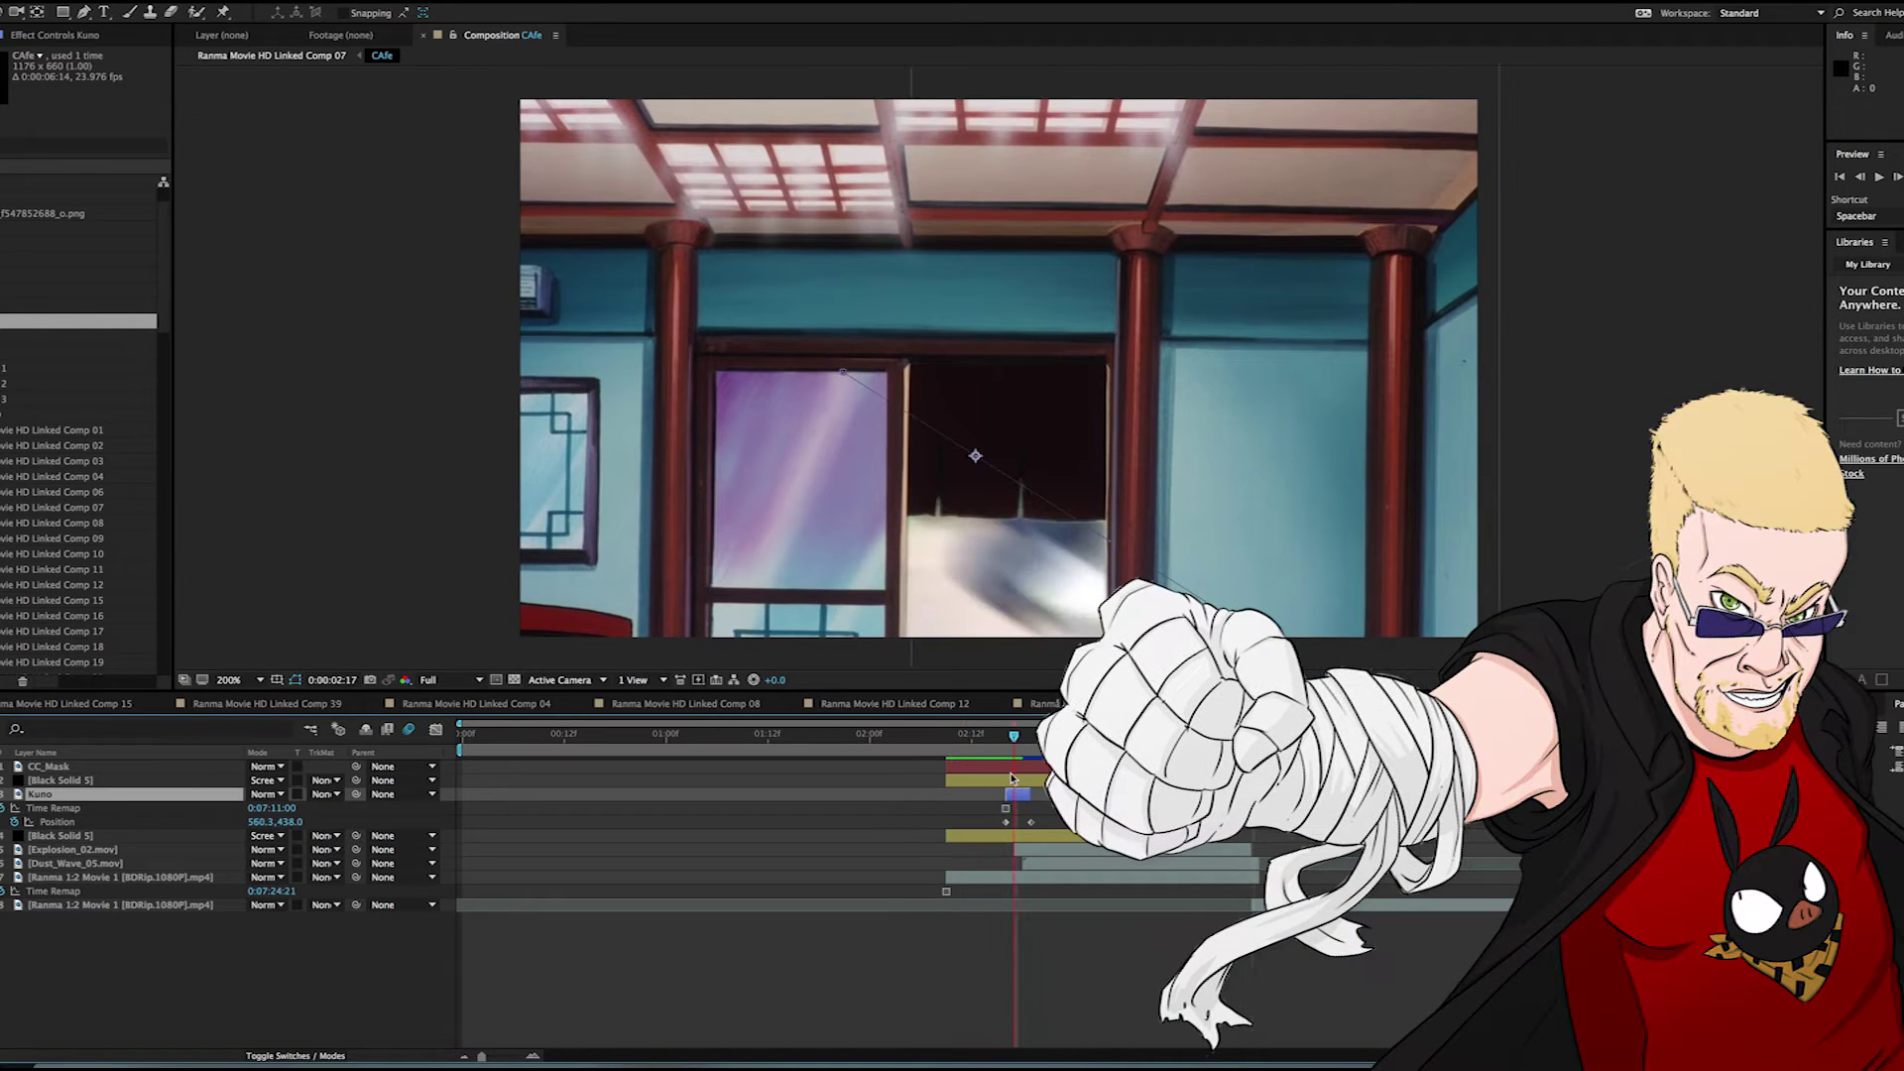
pyautogui.click(975, 769)
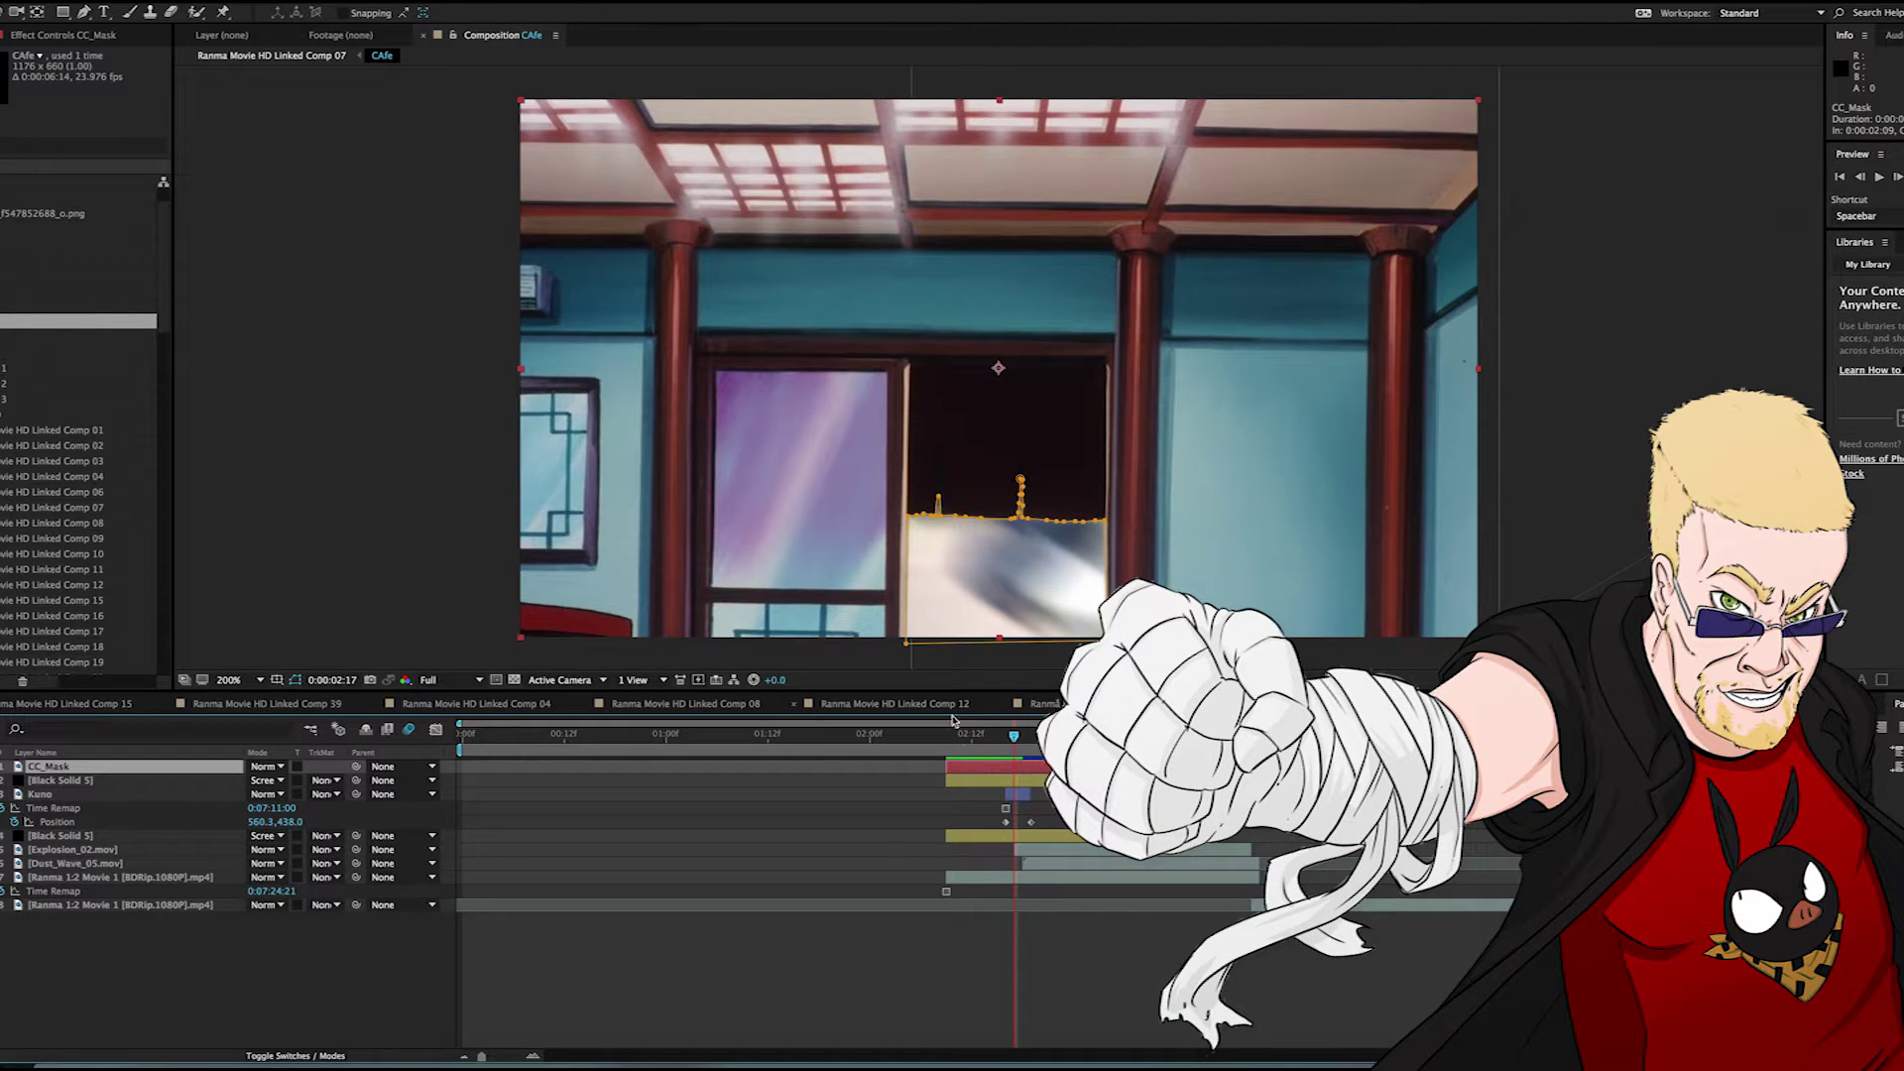
pyautogui.click(967, 841)
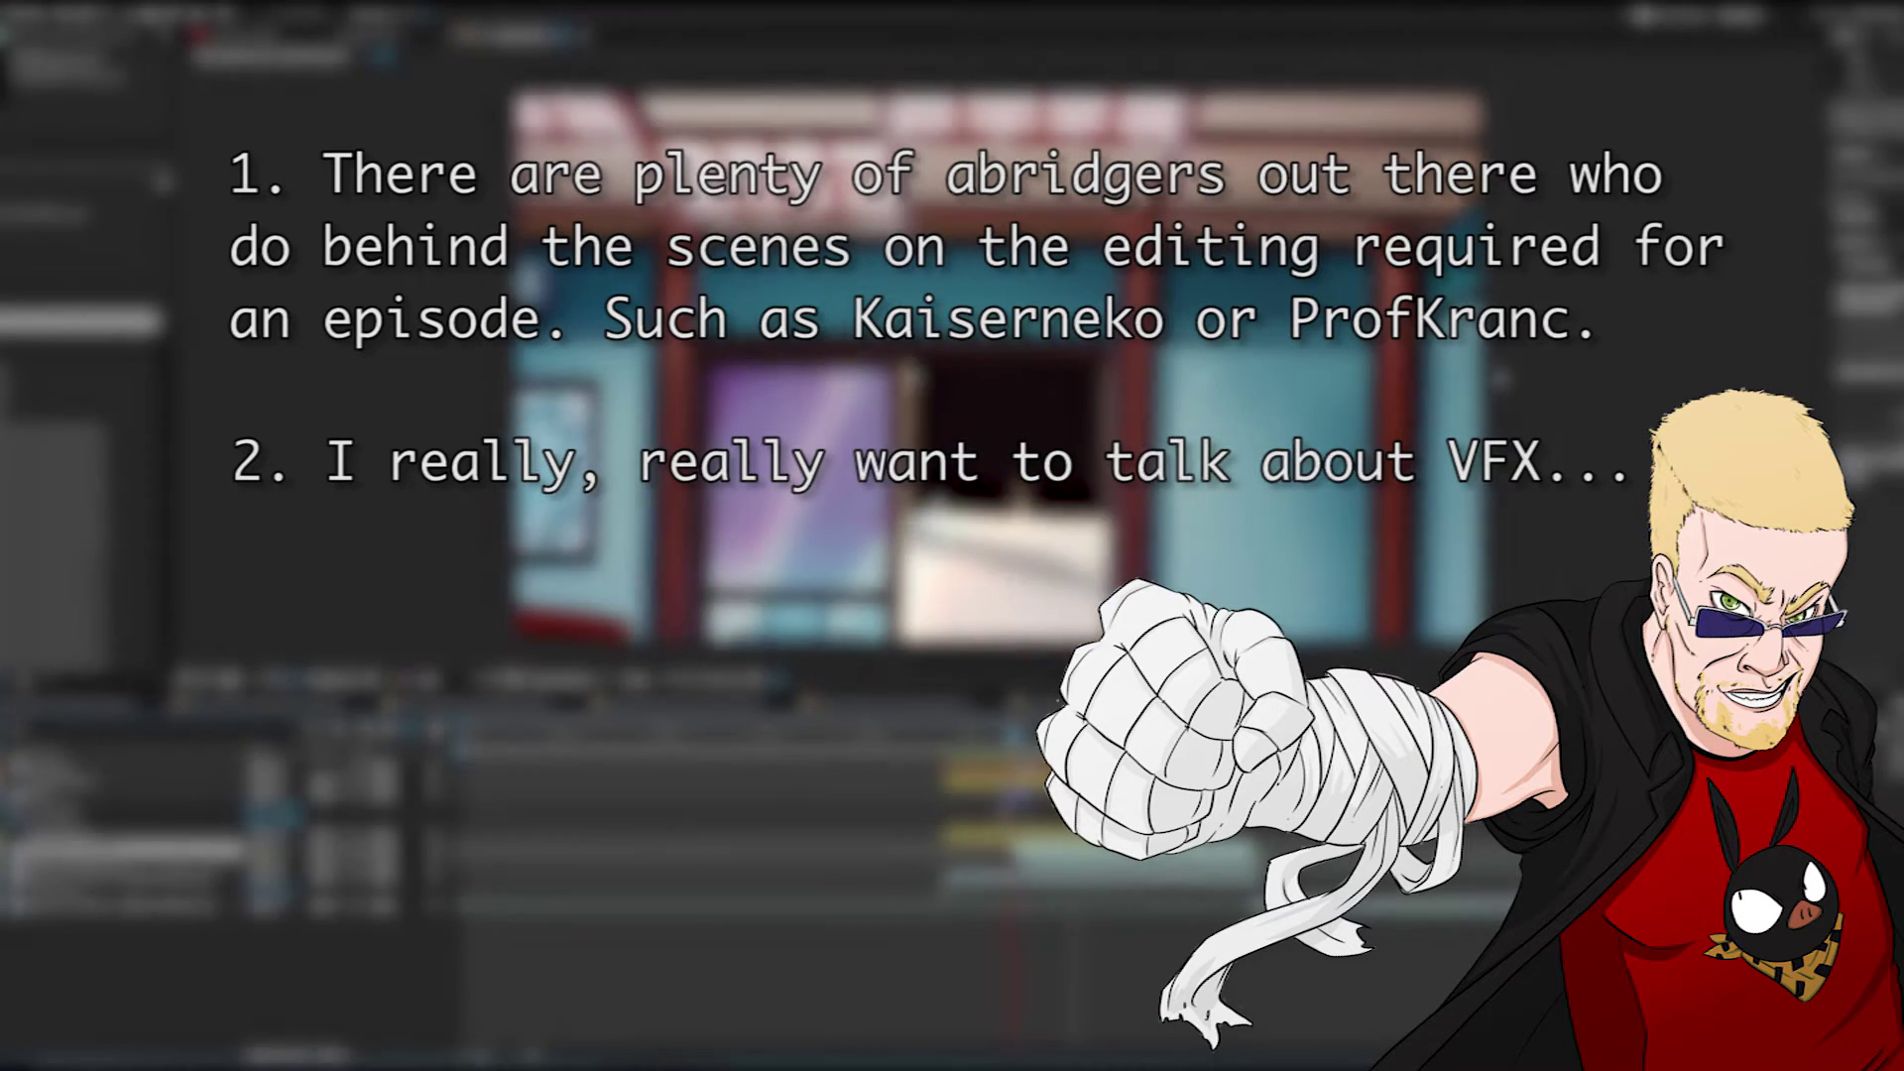
pyautogui.click(1124, 867)
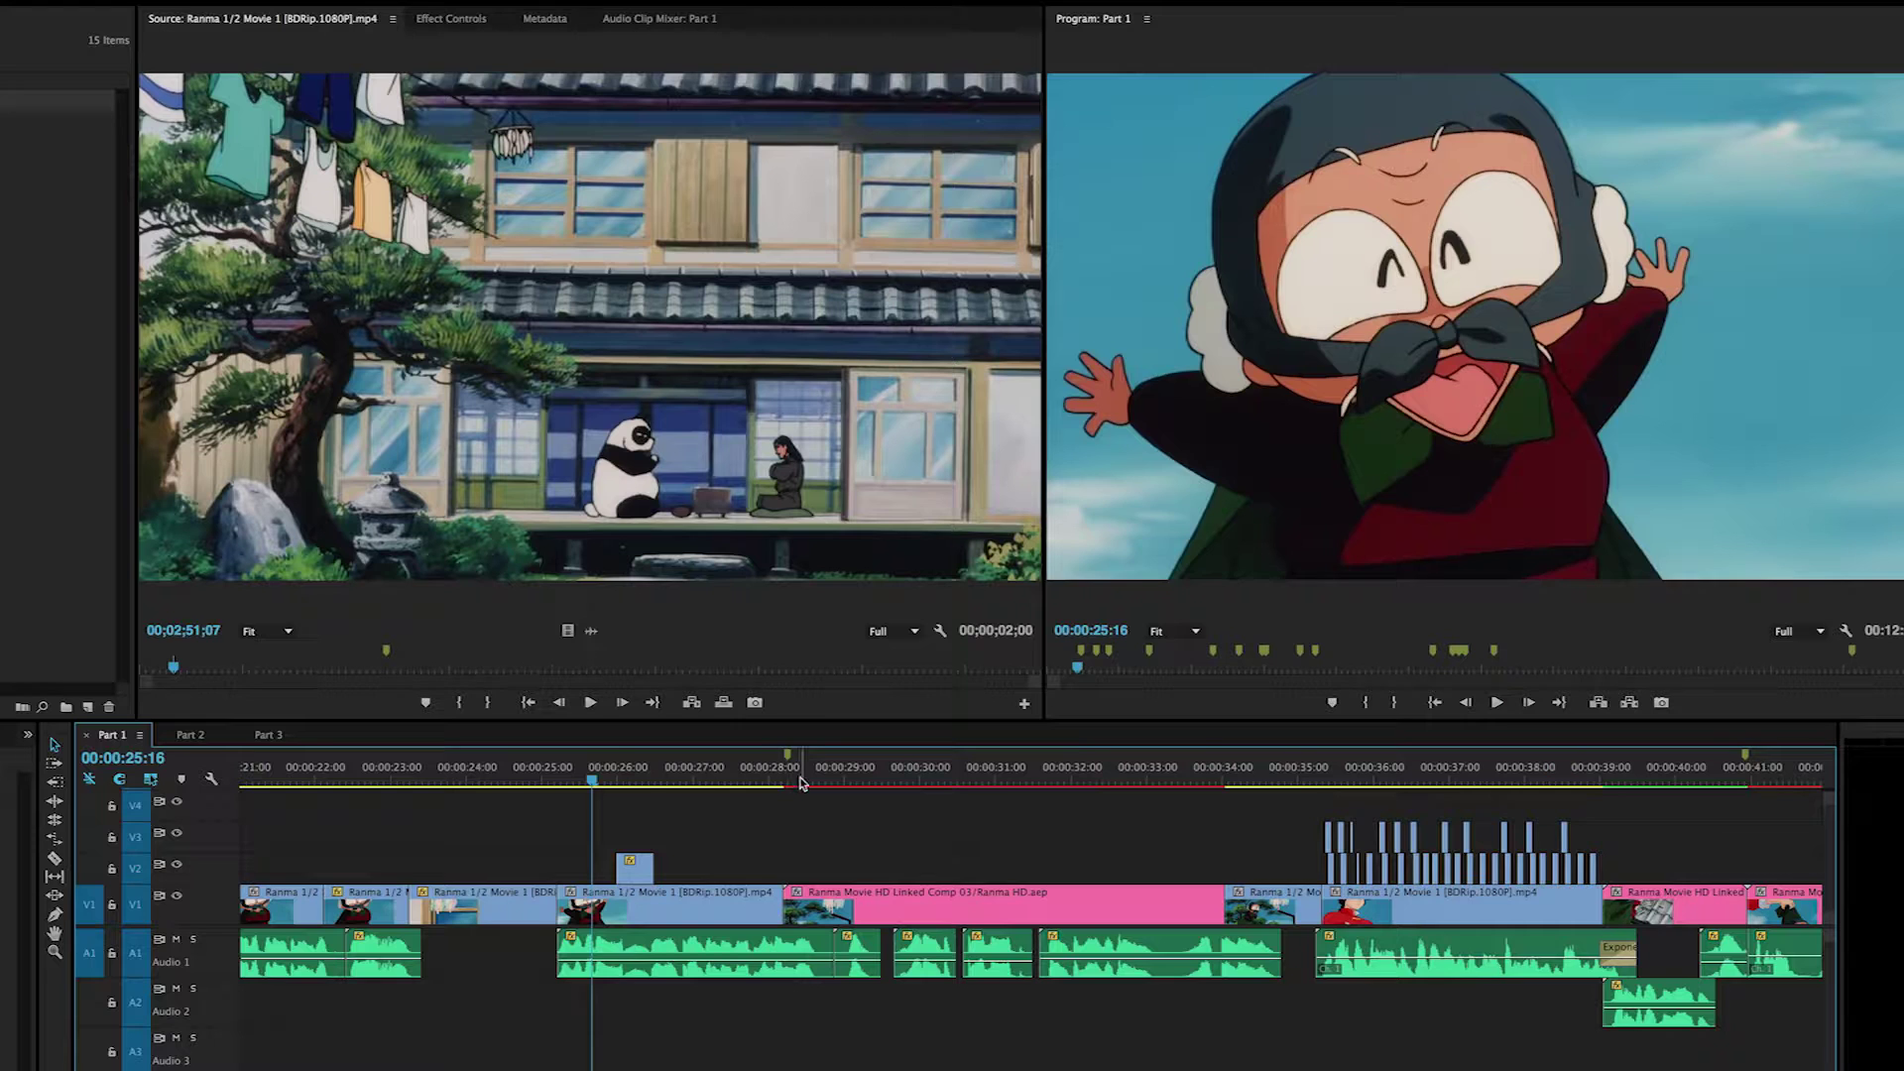
# Step: Switch to Premiere Pro, match the frame before the Ranma Movie HD Linked Comp 03 clip to its source, and play the original footage
pyautogui.moveTo(790, 771)
pyautogui.mouseDown()
pyautogui.moveTo(1033, 811)
pyautogui.moveTo(780, 784)
pyautogui.mouseUp()
pyautogui.press('f')
pyautogui.click(793, 782)
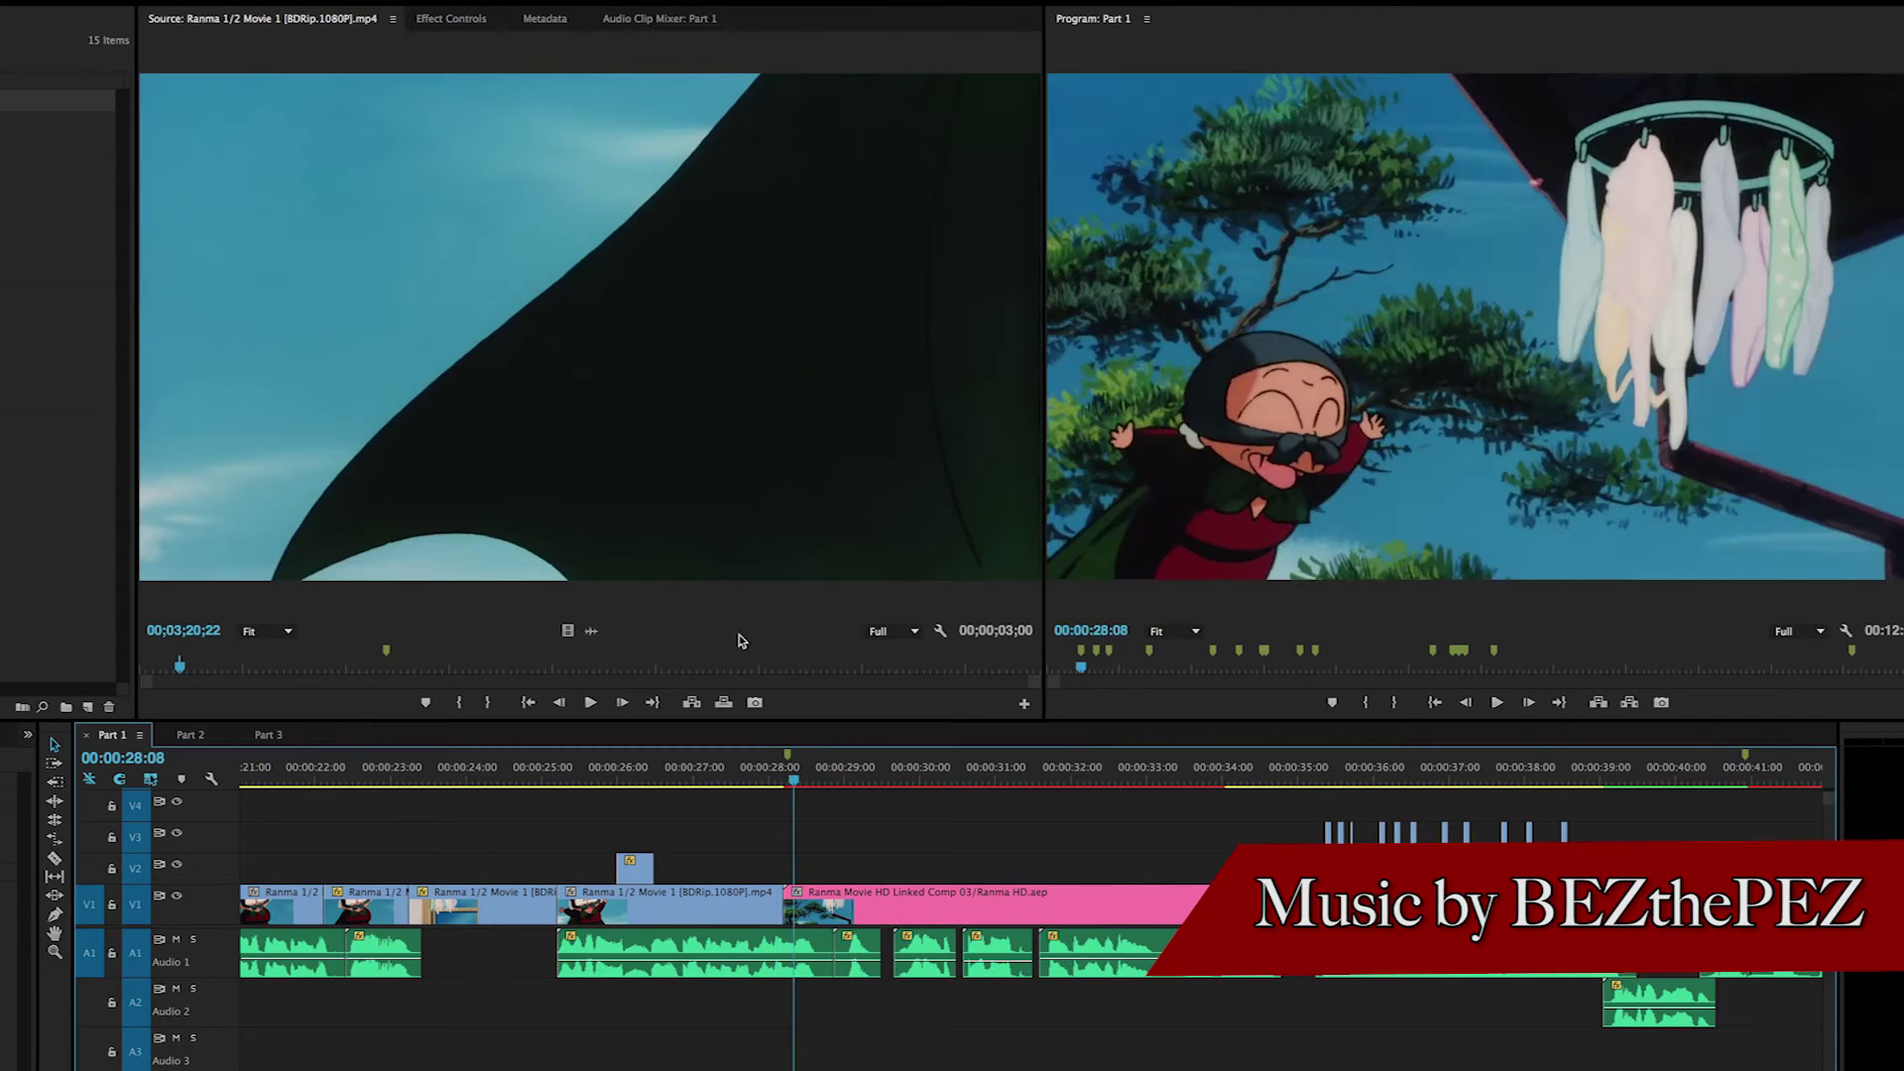
pyautogui.click(727, 581)
pyautogui.press('space')
pyautogui.press('space')
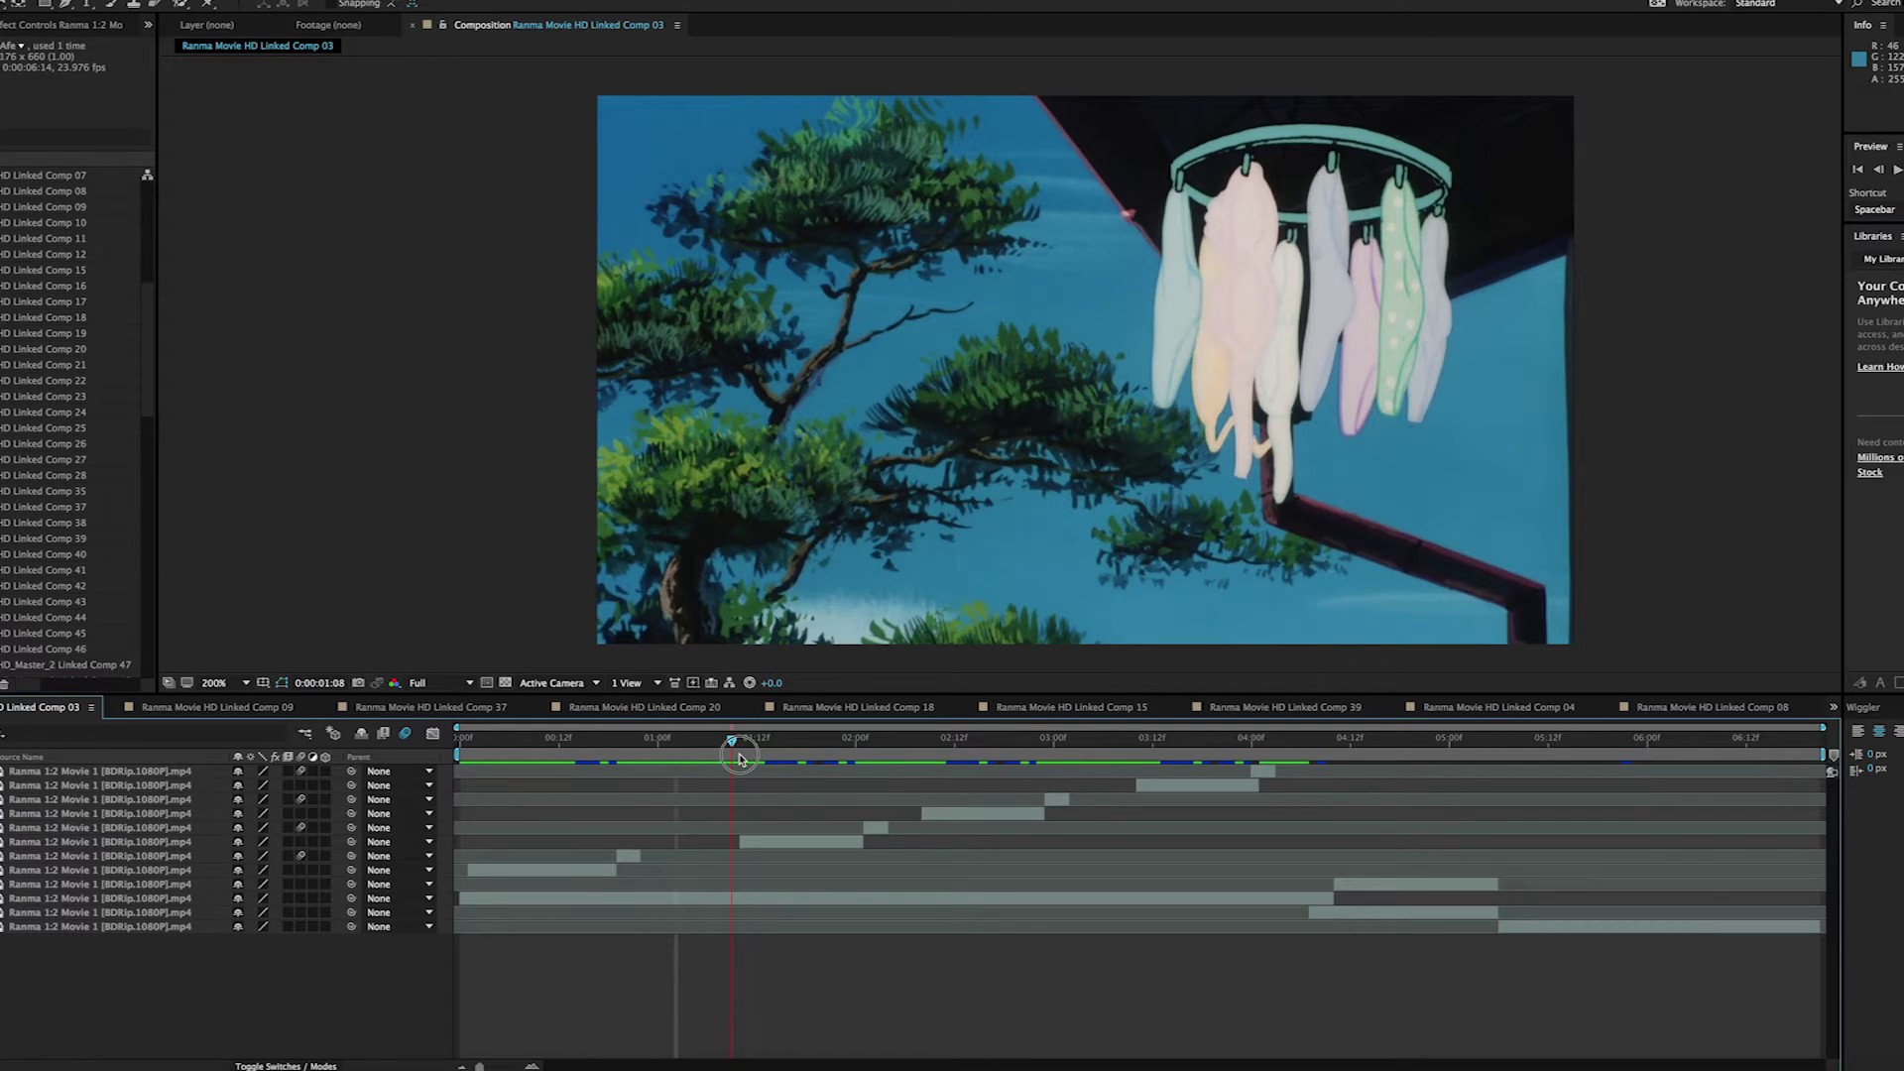
# Step: Switch to After Effects and preview Ranma Movie HD Linked Comp 03, pausing to examine the masked flying character over the background
pyautogui.press('space')
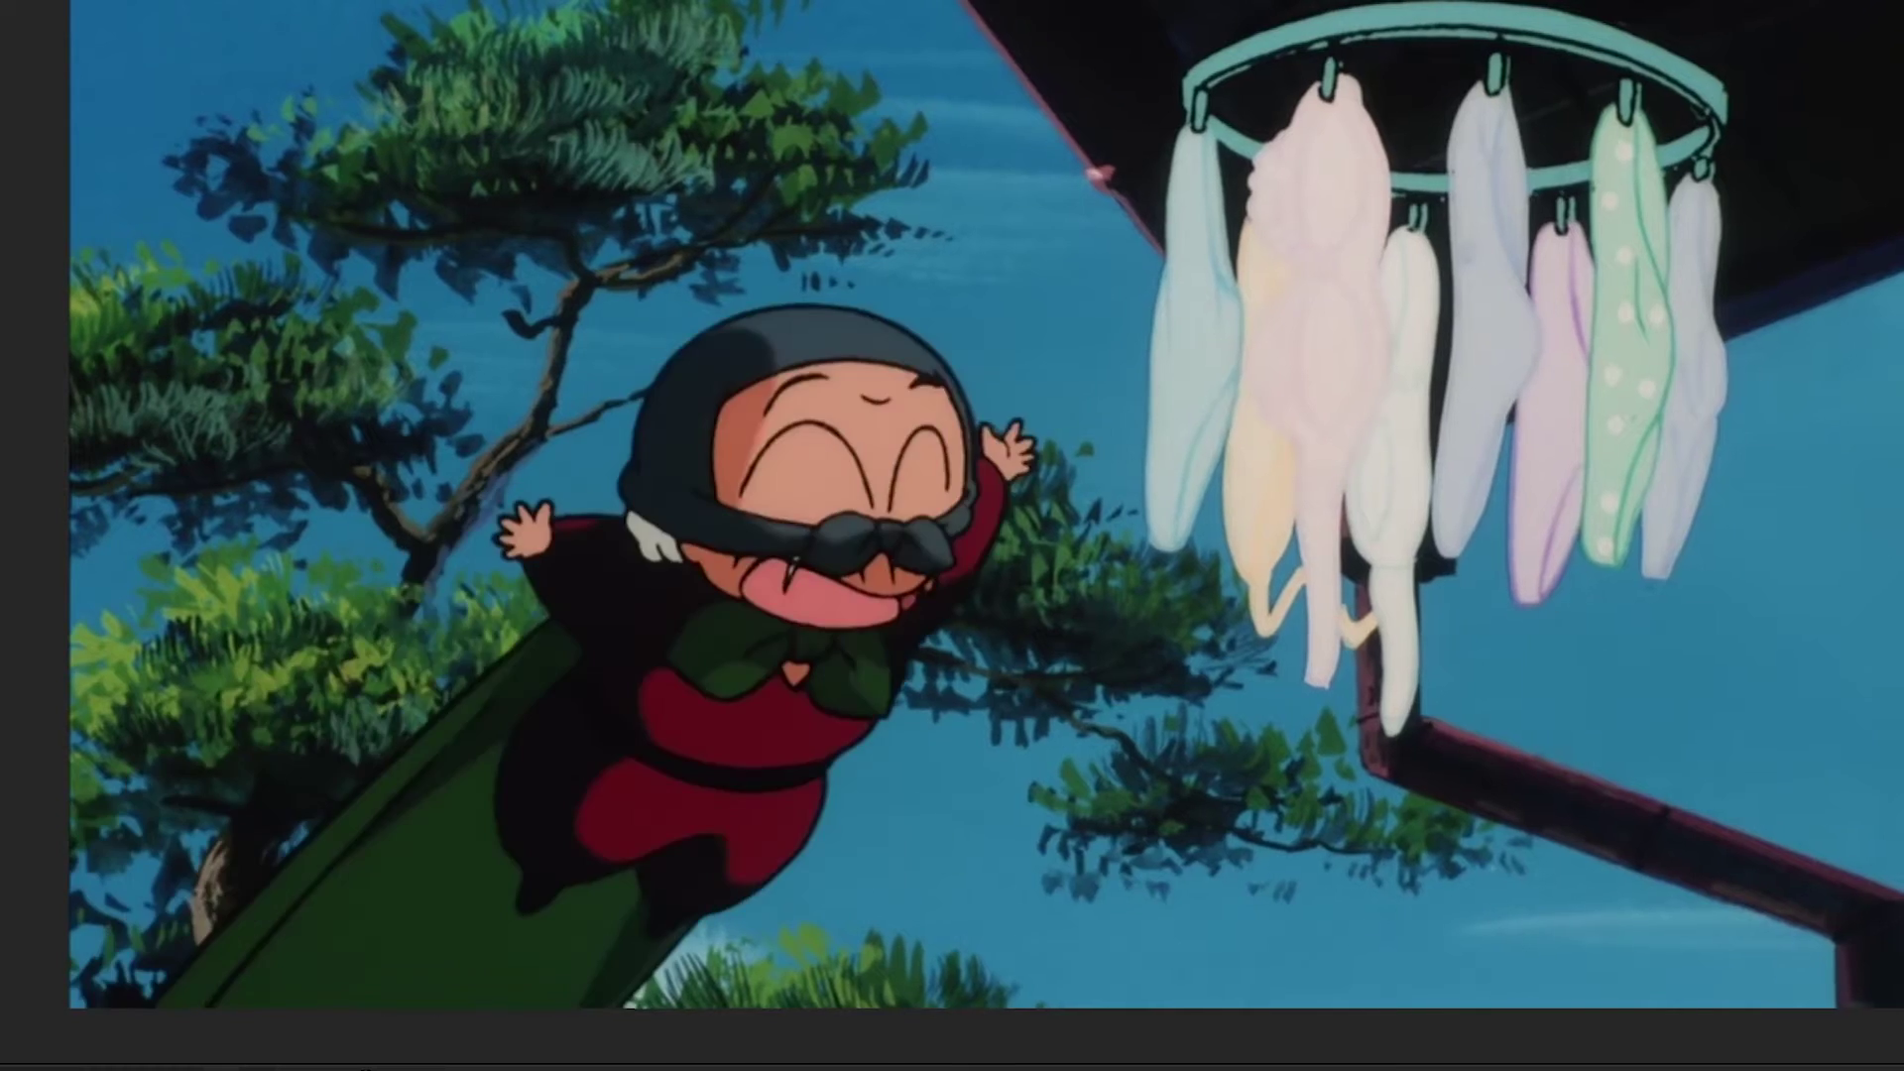
pyautogui.press('space')
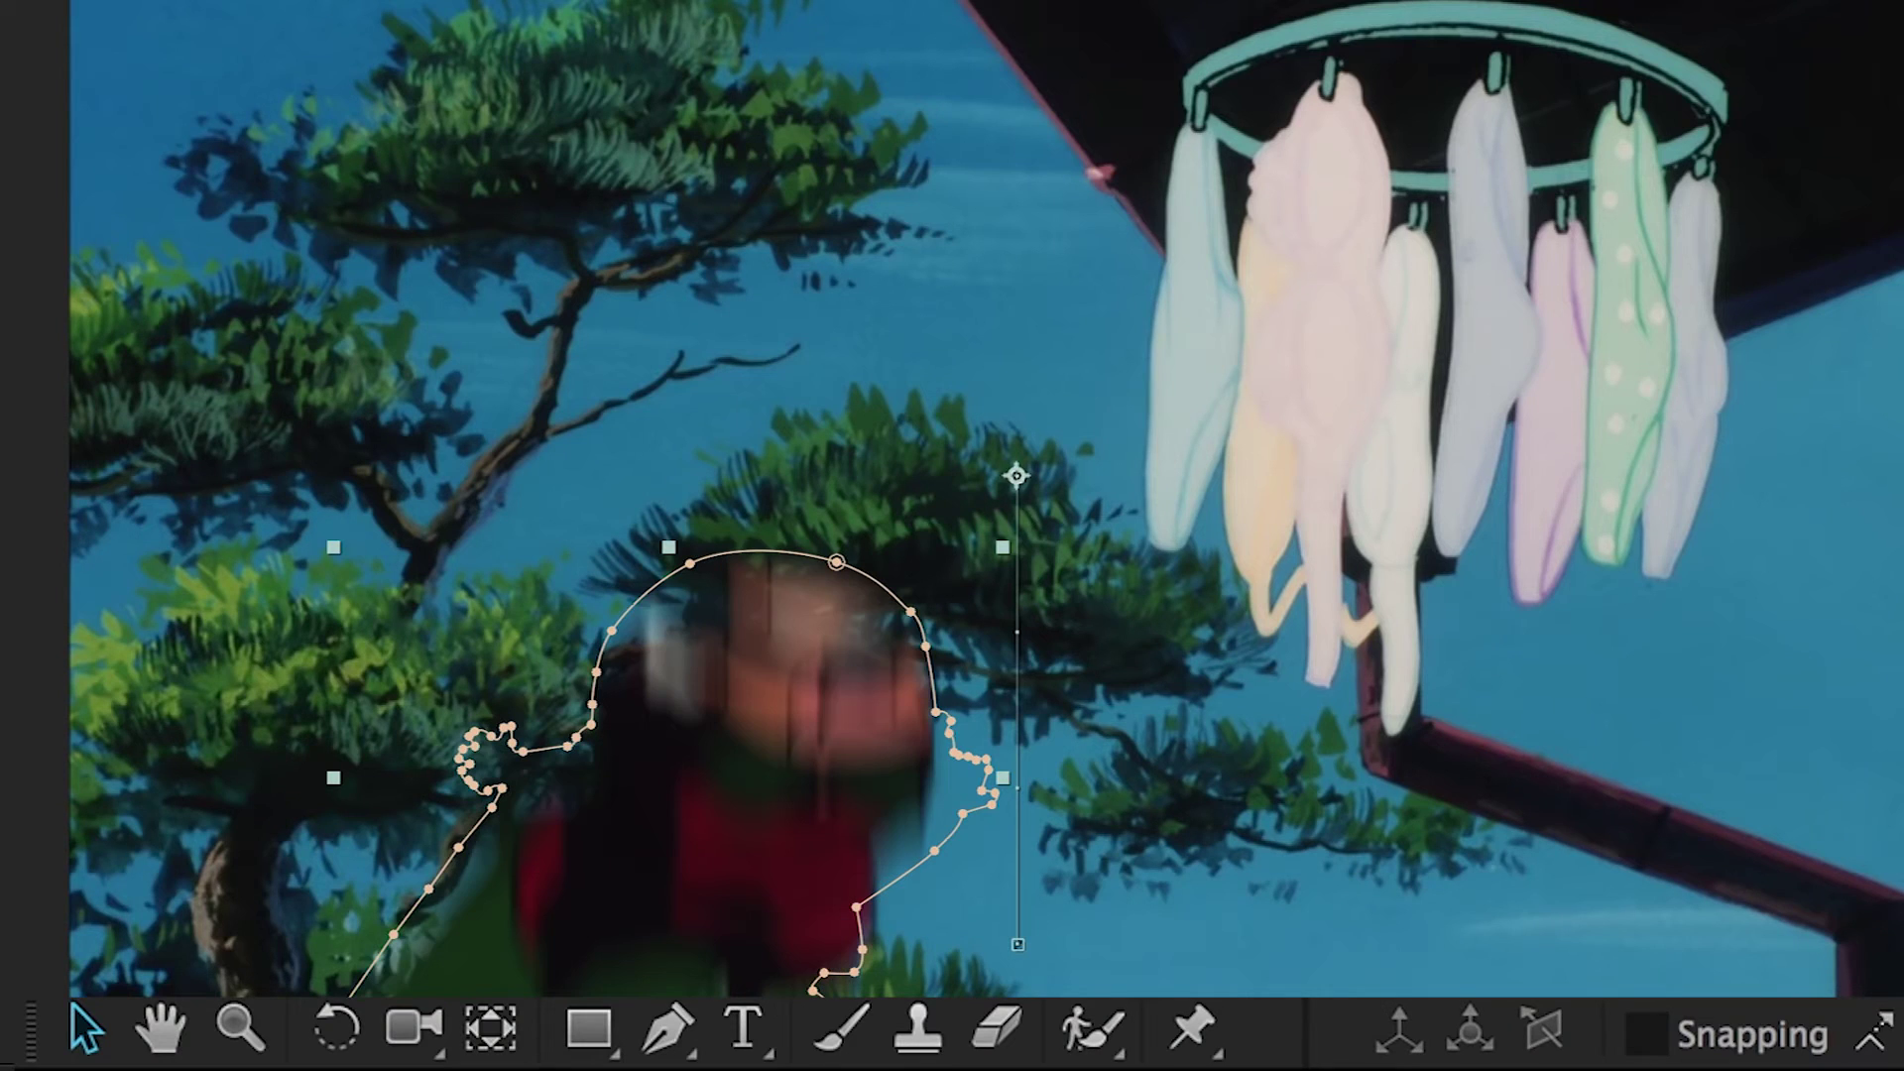
pyautogui.press('space')
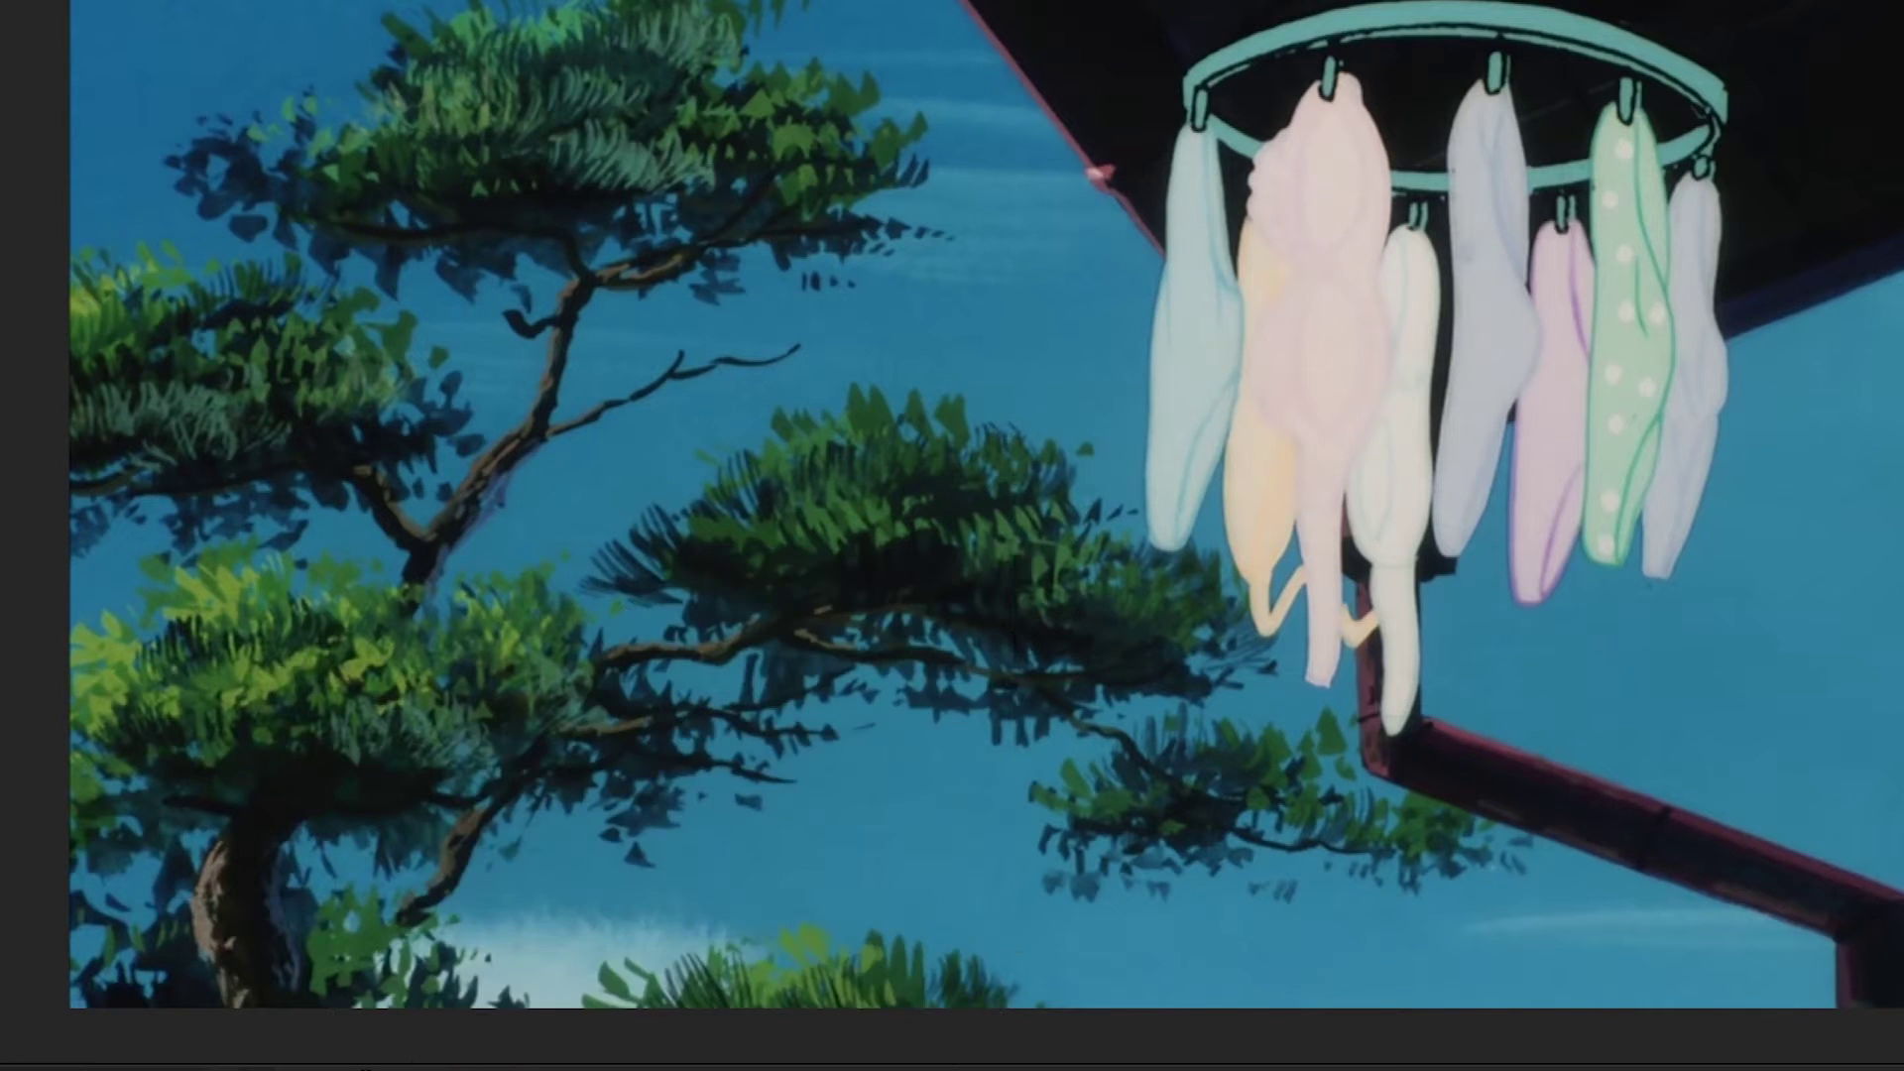
pyautogui.click(34, 178)
pyautogui.click(77, 169)
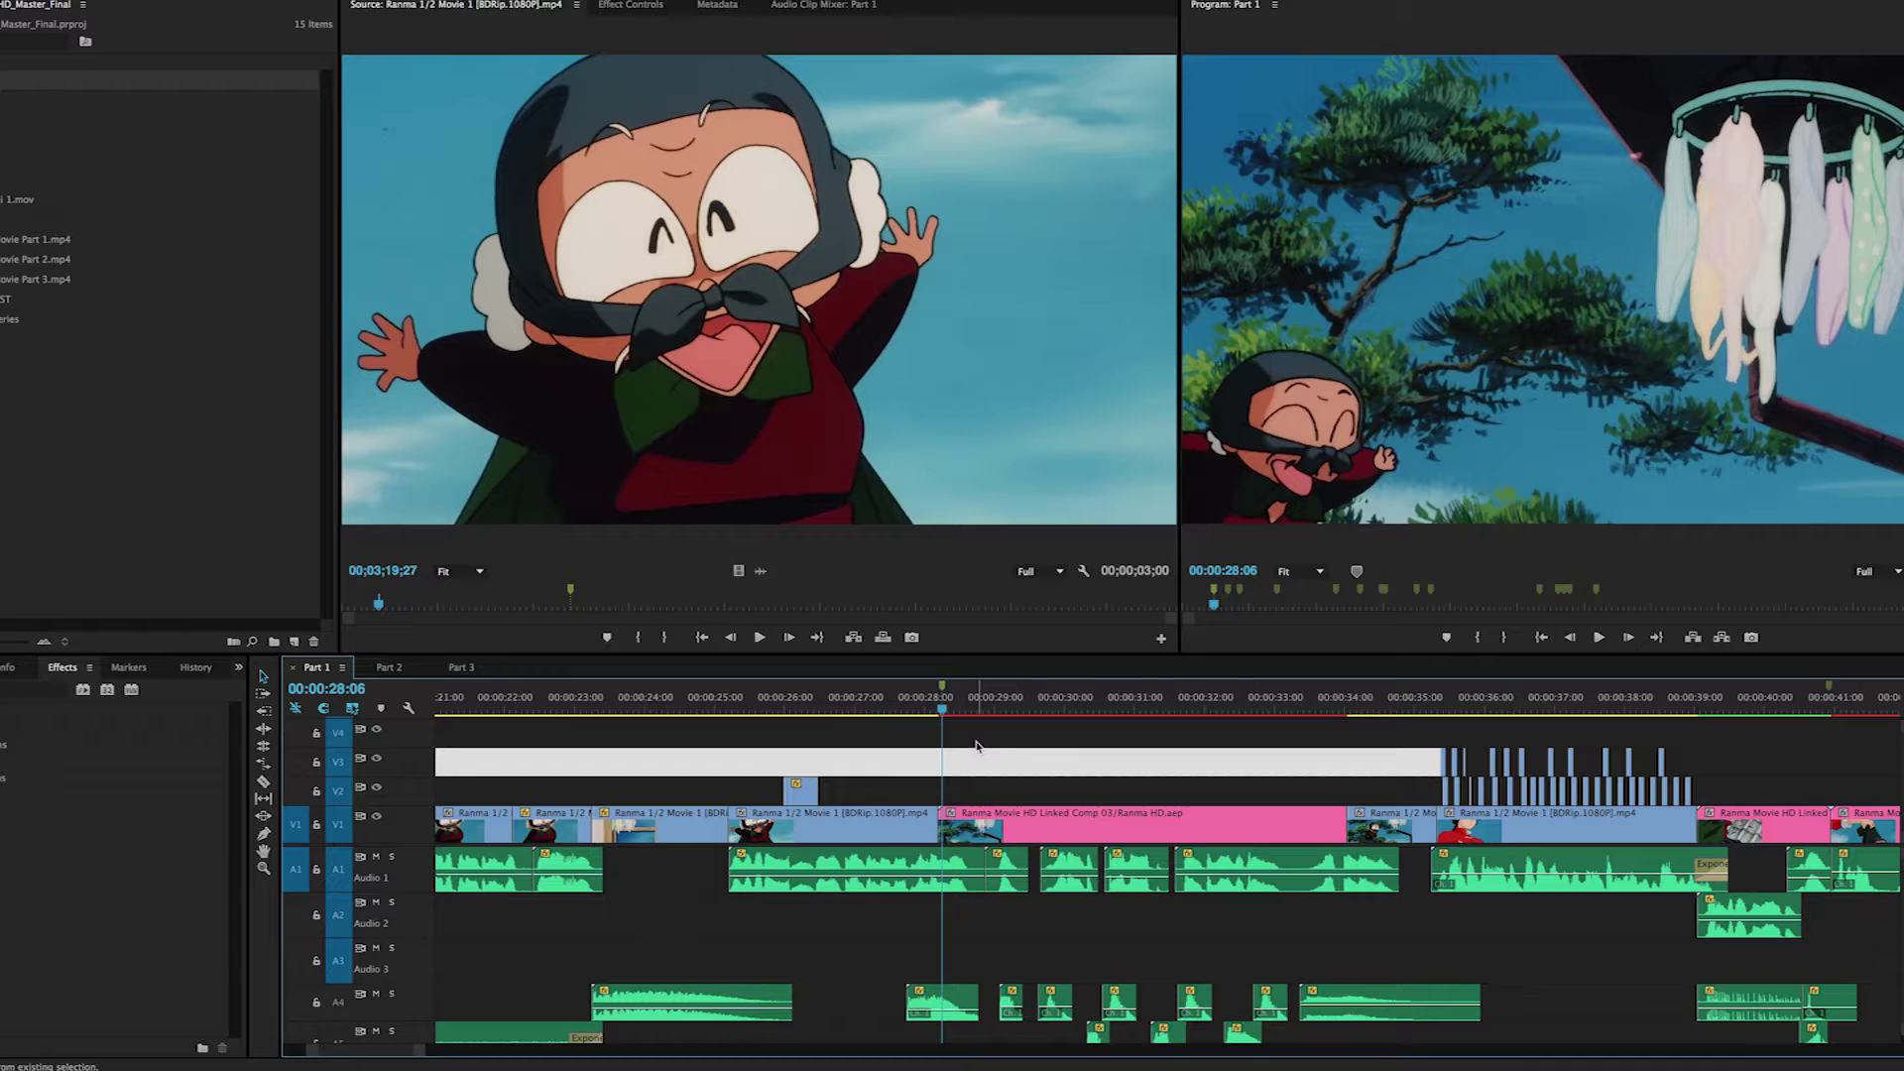
# Step: Switch to Premiere Pro and advance the Part 1 sequence through its next markers
pyautogui.hotkey('shift', 'm')
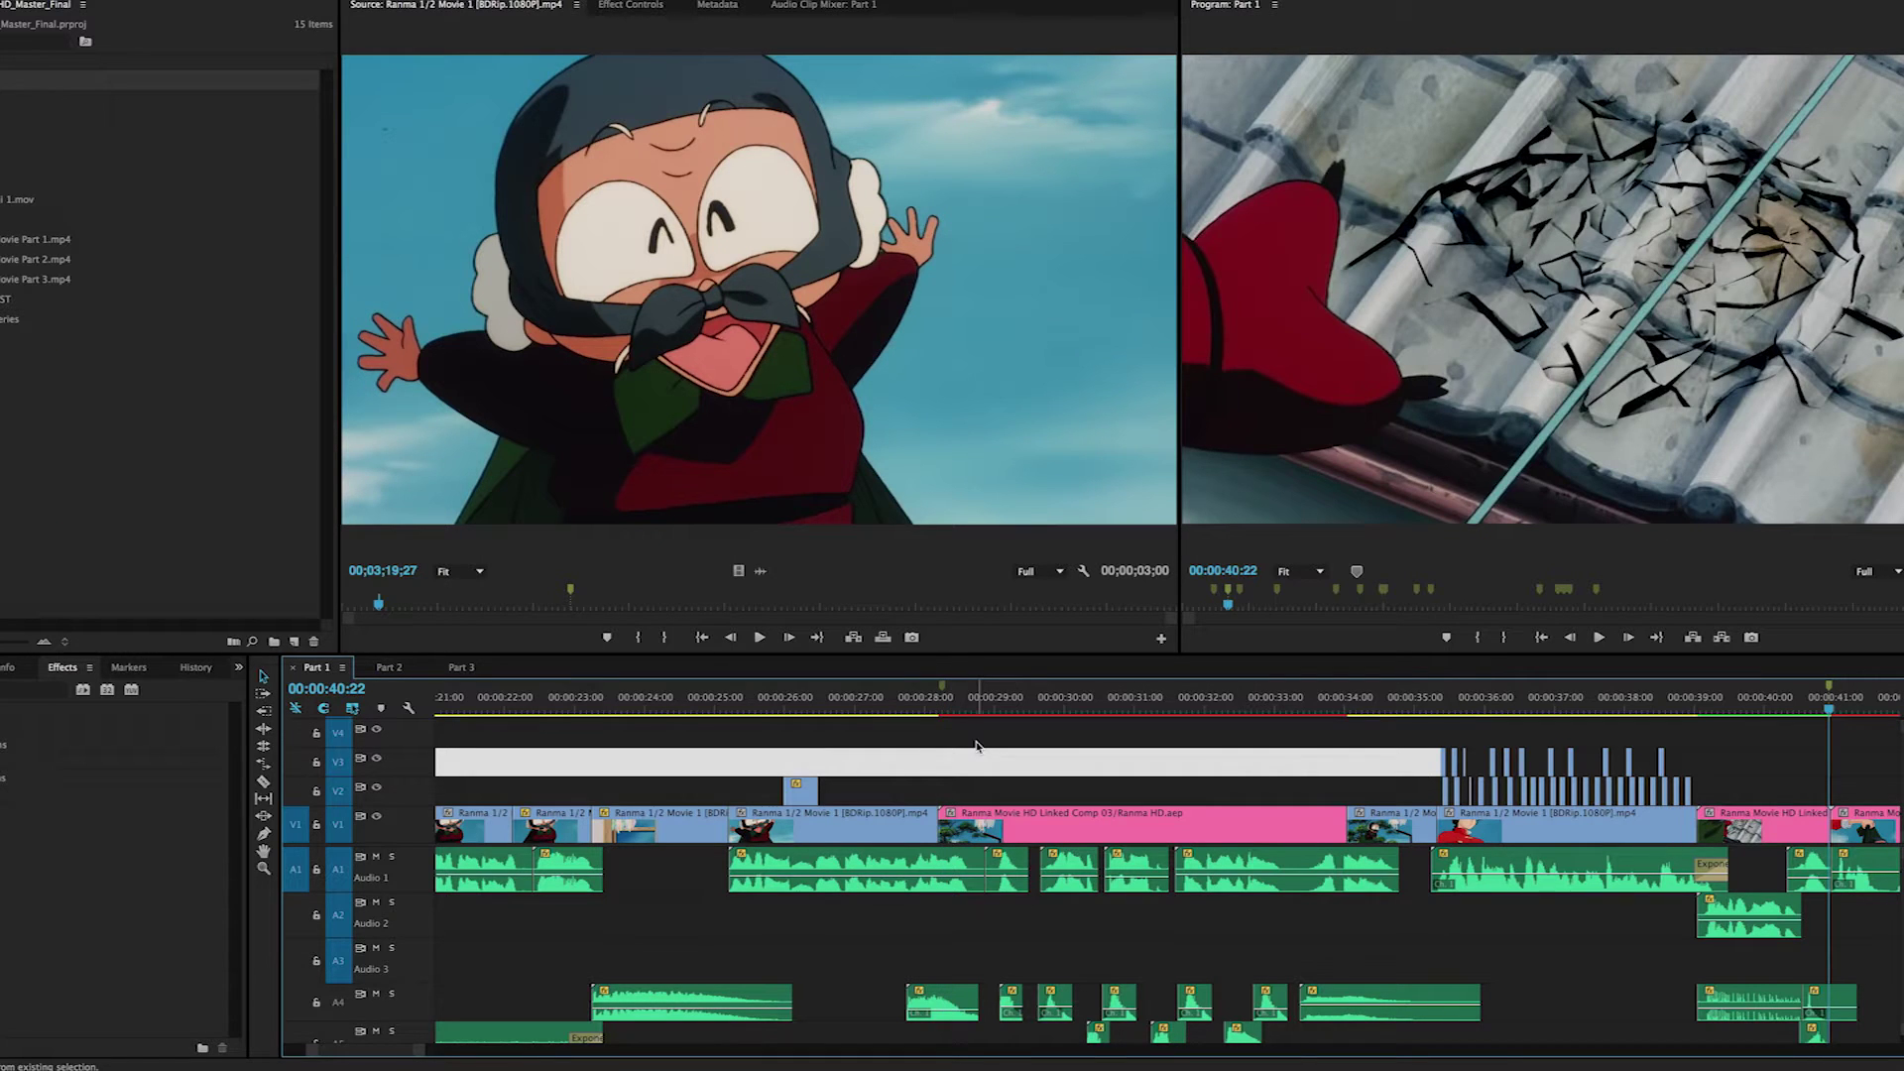
pyautogui.hotkey('shift', 'm')
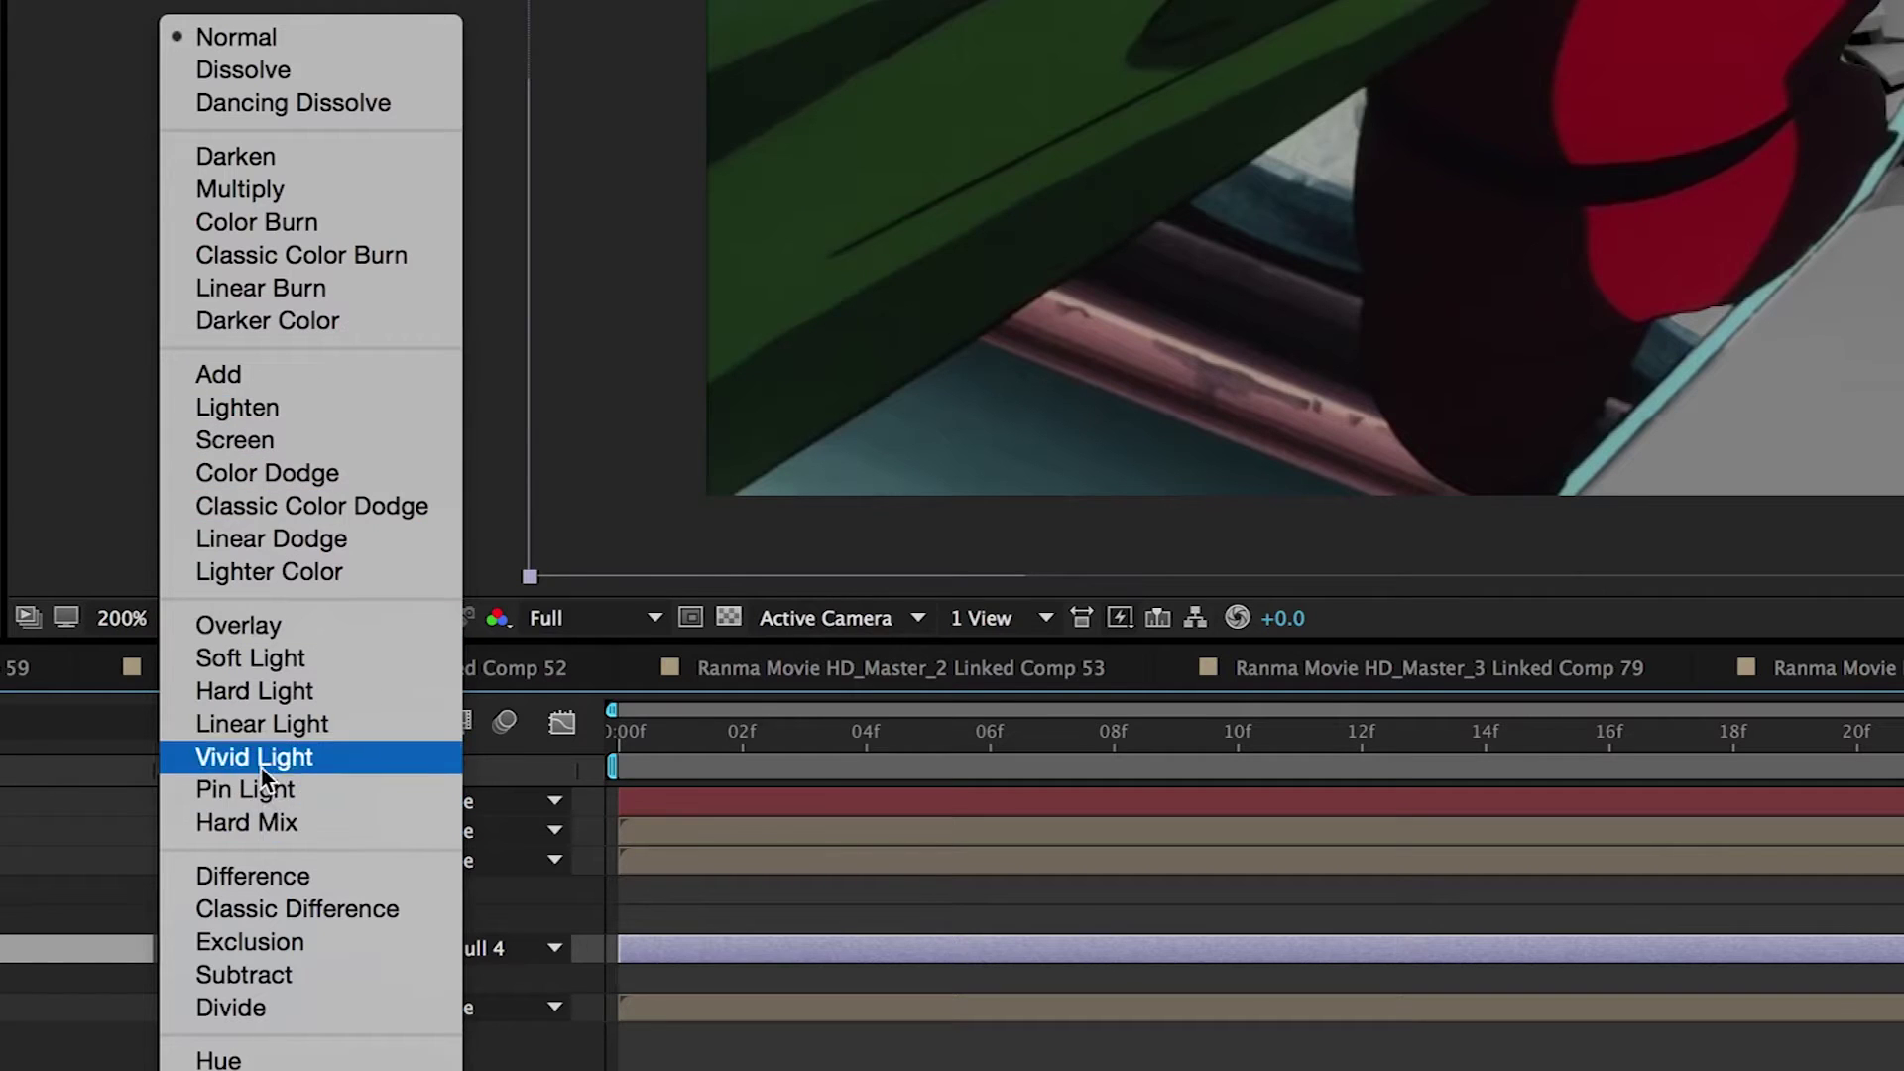
# Step: Switch to After Effects, set the roof overlay layer's blending mode to Vivid Light, and scrub the shot with the masked pole layer selected
pyautogui.click(260, 761)
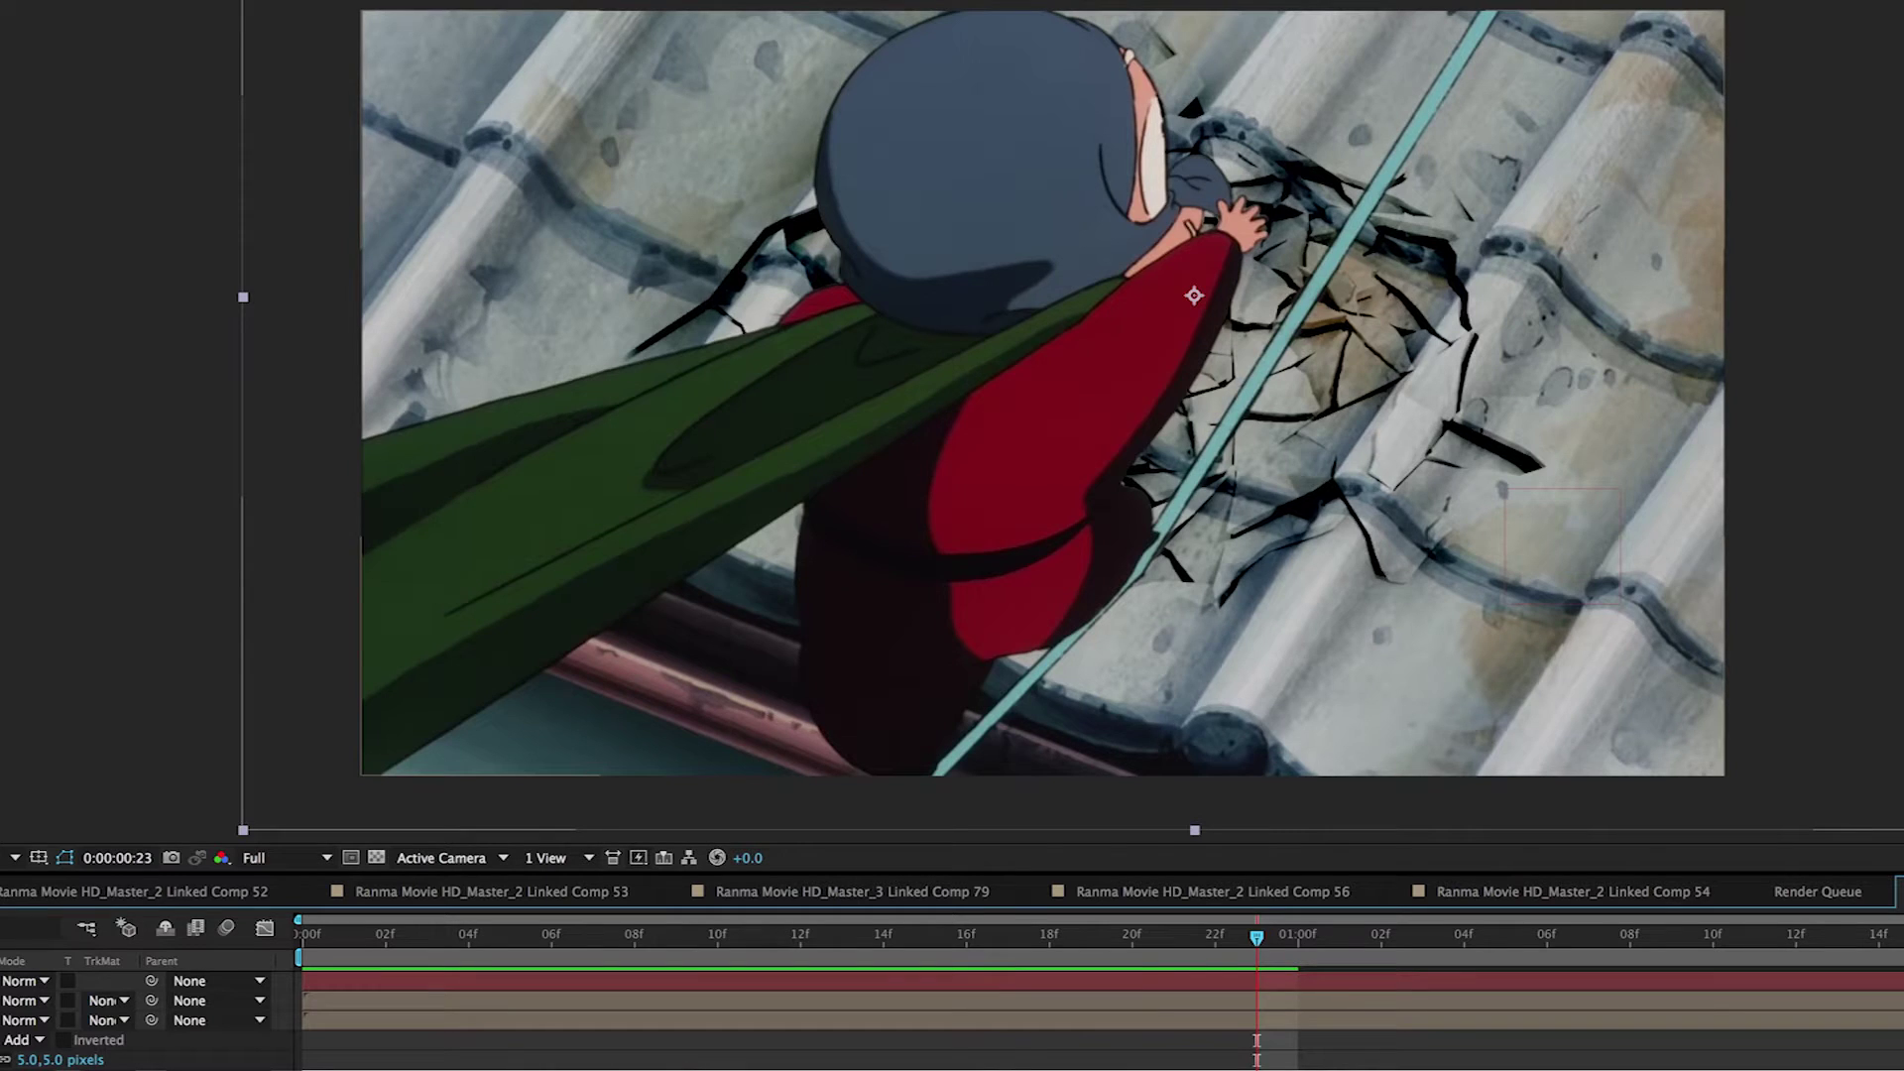
pyautogui.click(513, 1019)
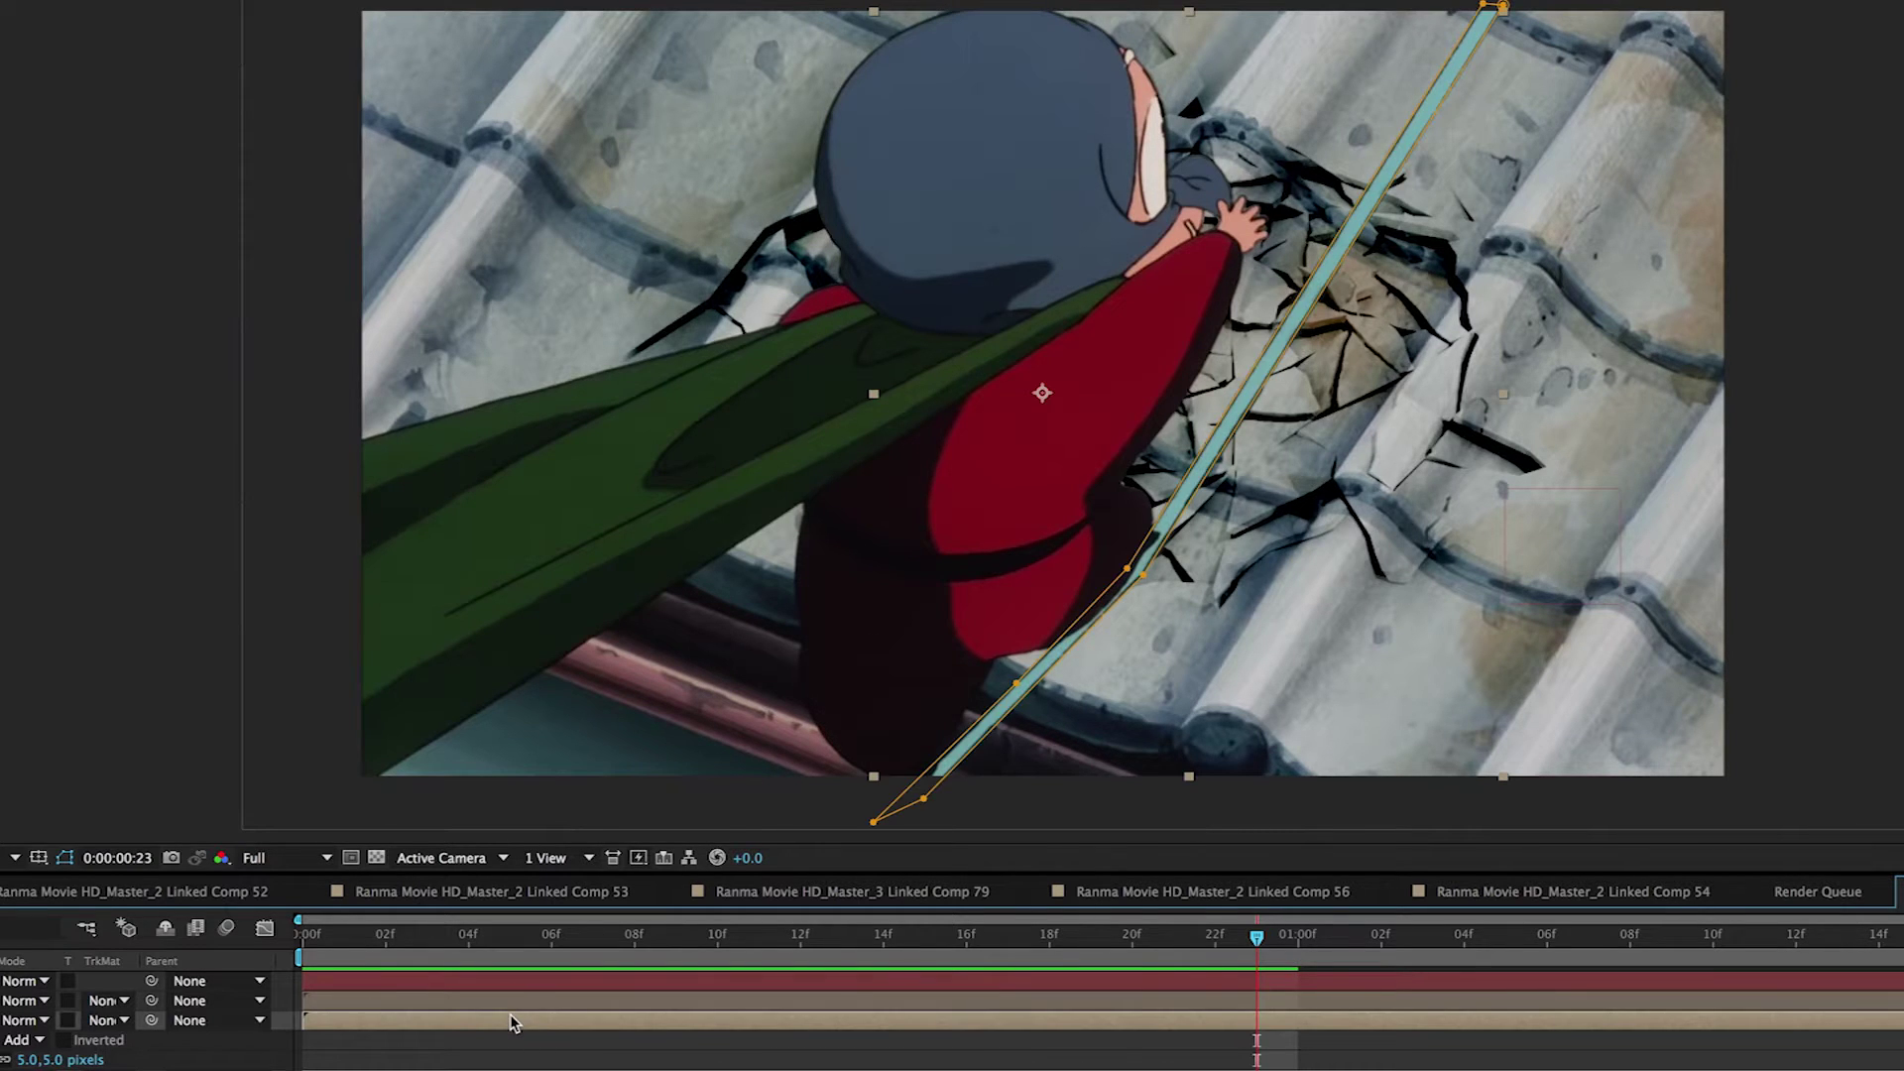
pyautogui.moveTo(1258, 917); pyautogui.dragTo(1143, 930)
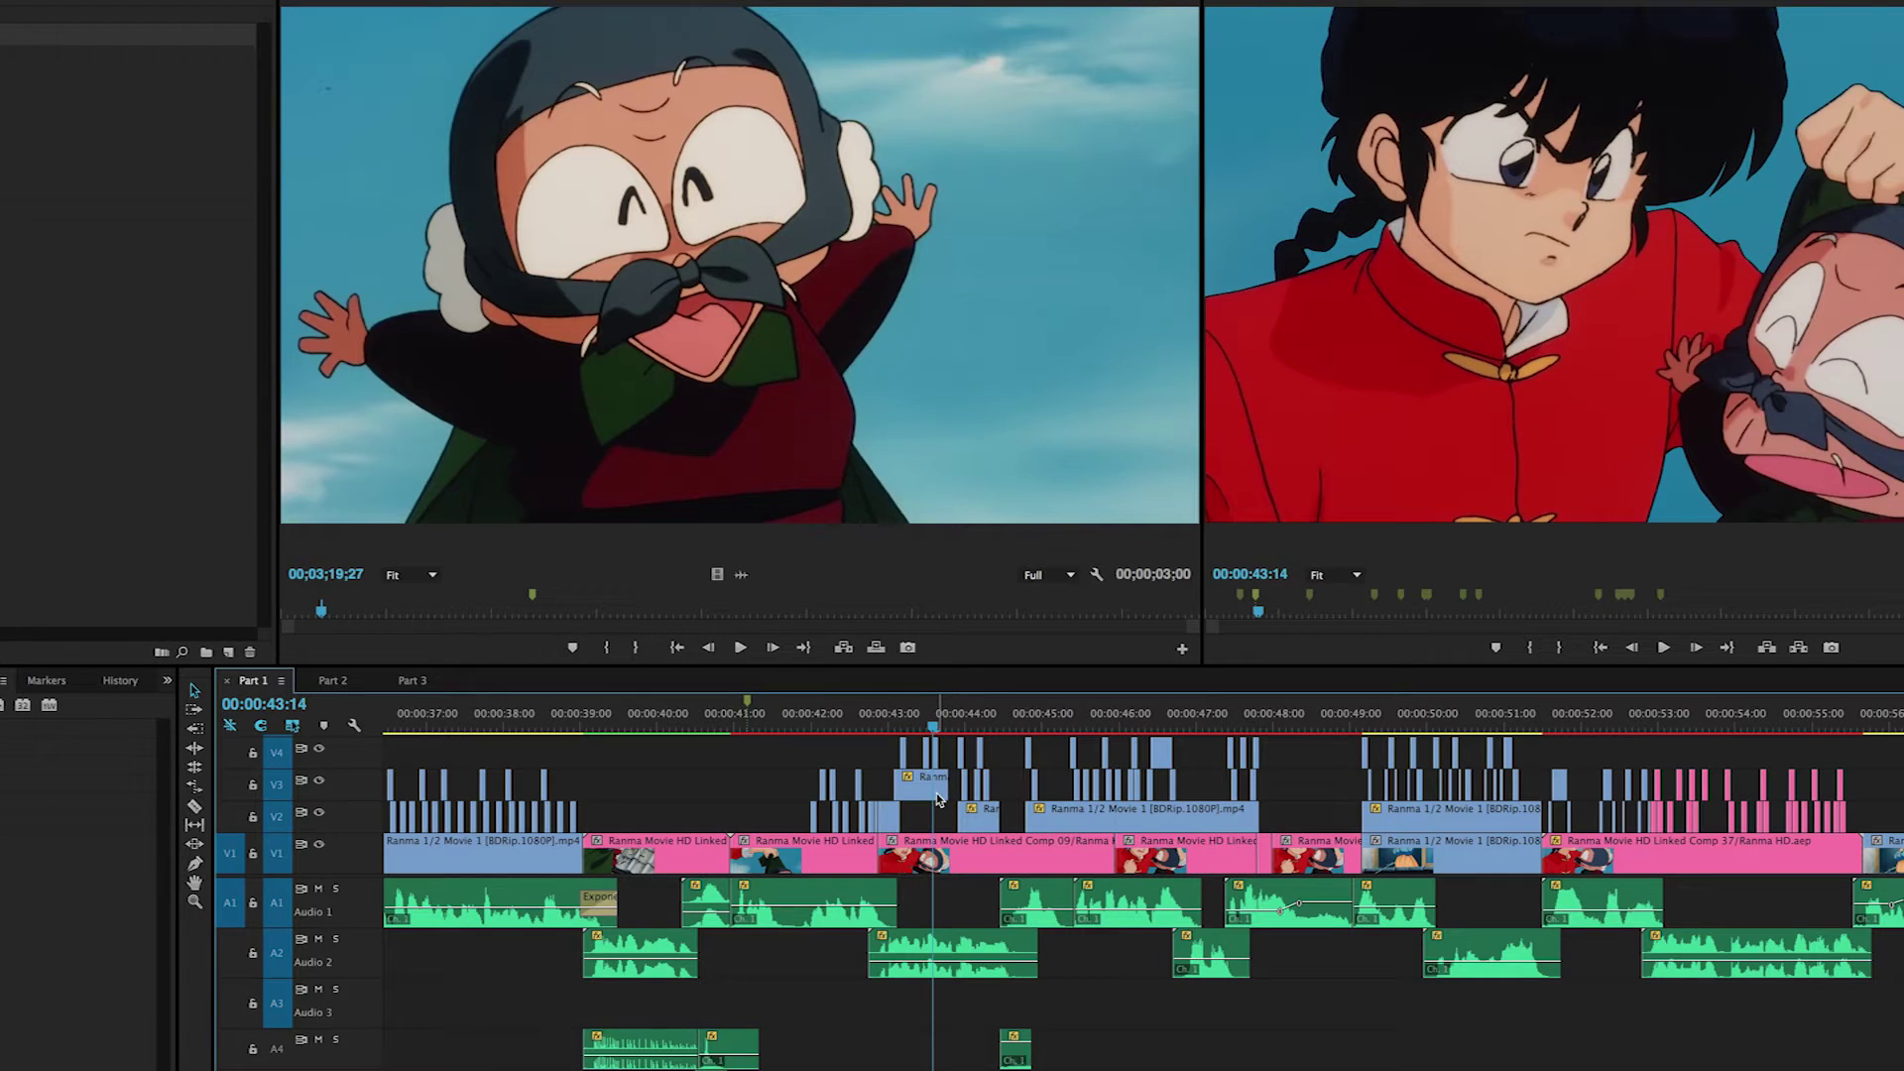
# Step: Switch to Premiere Pro, select the V3 clip at 00:00:43:14, and review its source footage in an enlarged source monitor
pyautogui.click(924, 784)
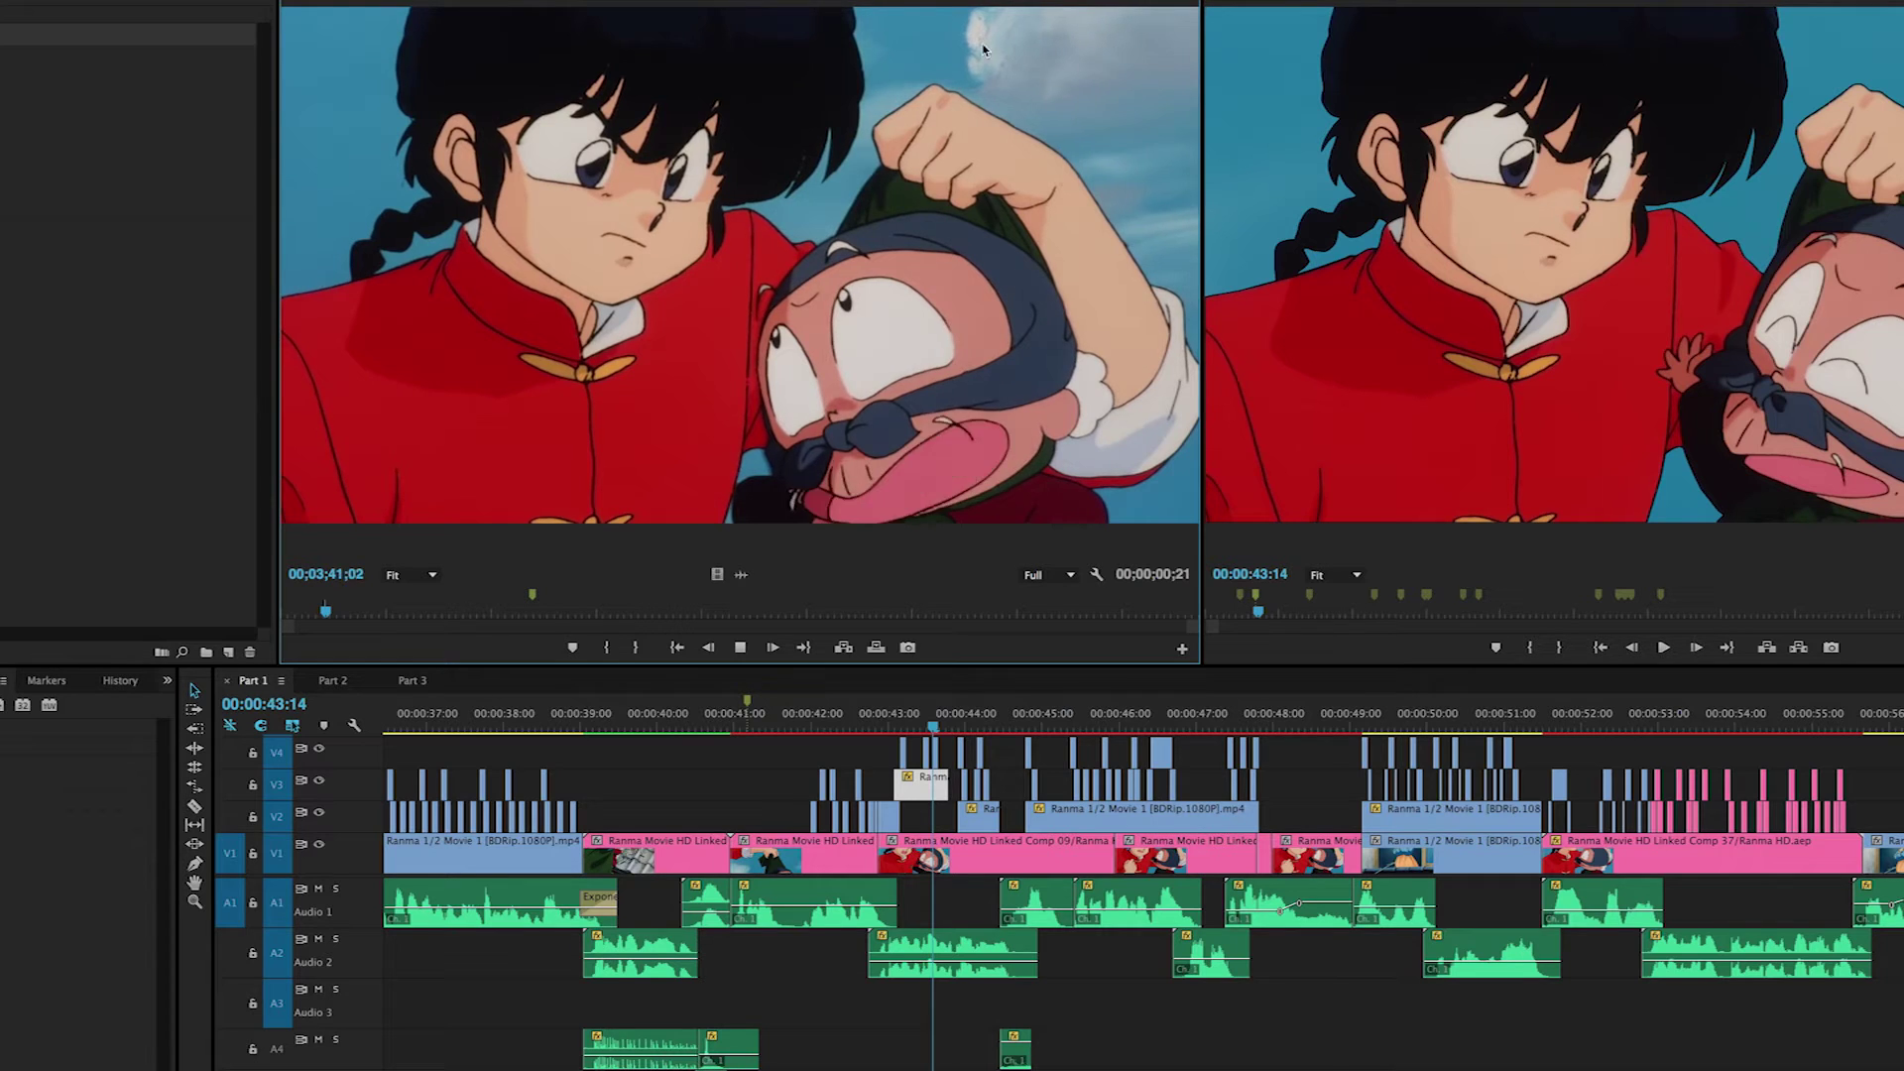
pyautogui.press('`')
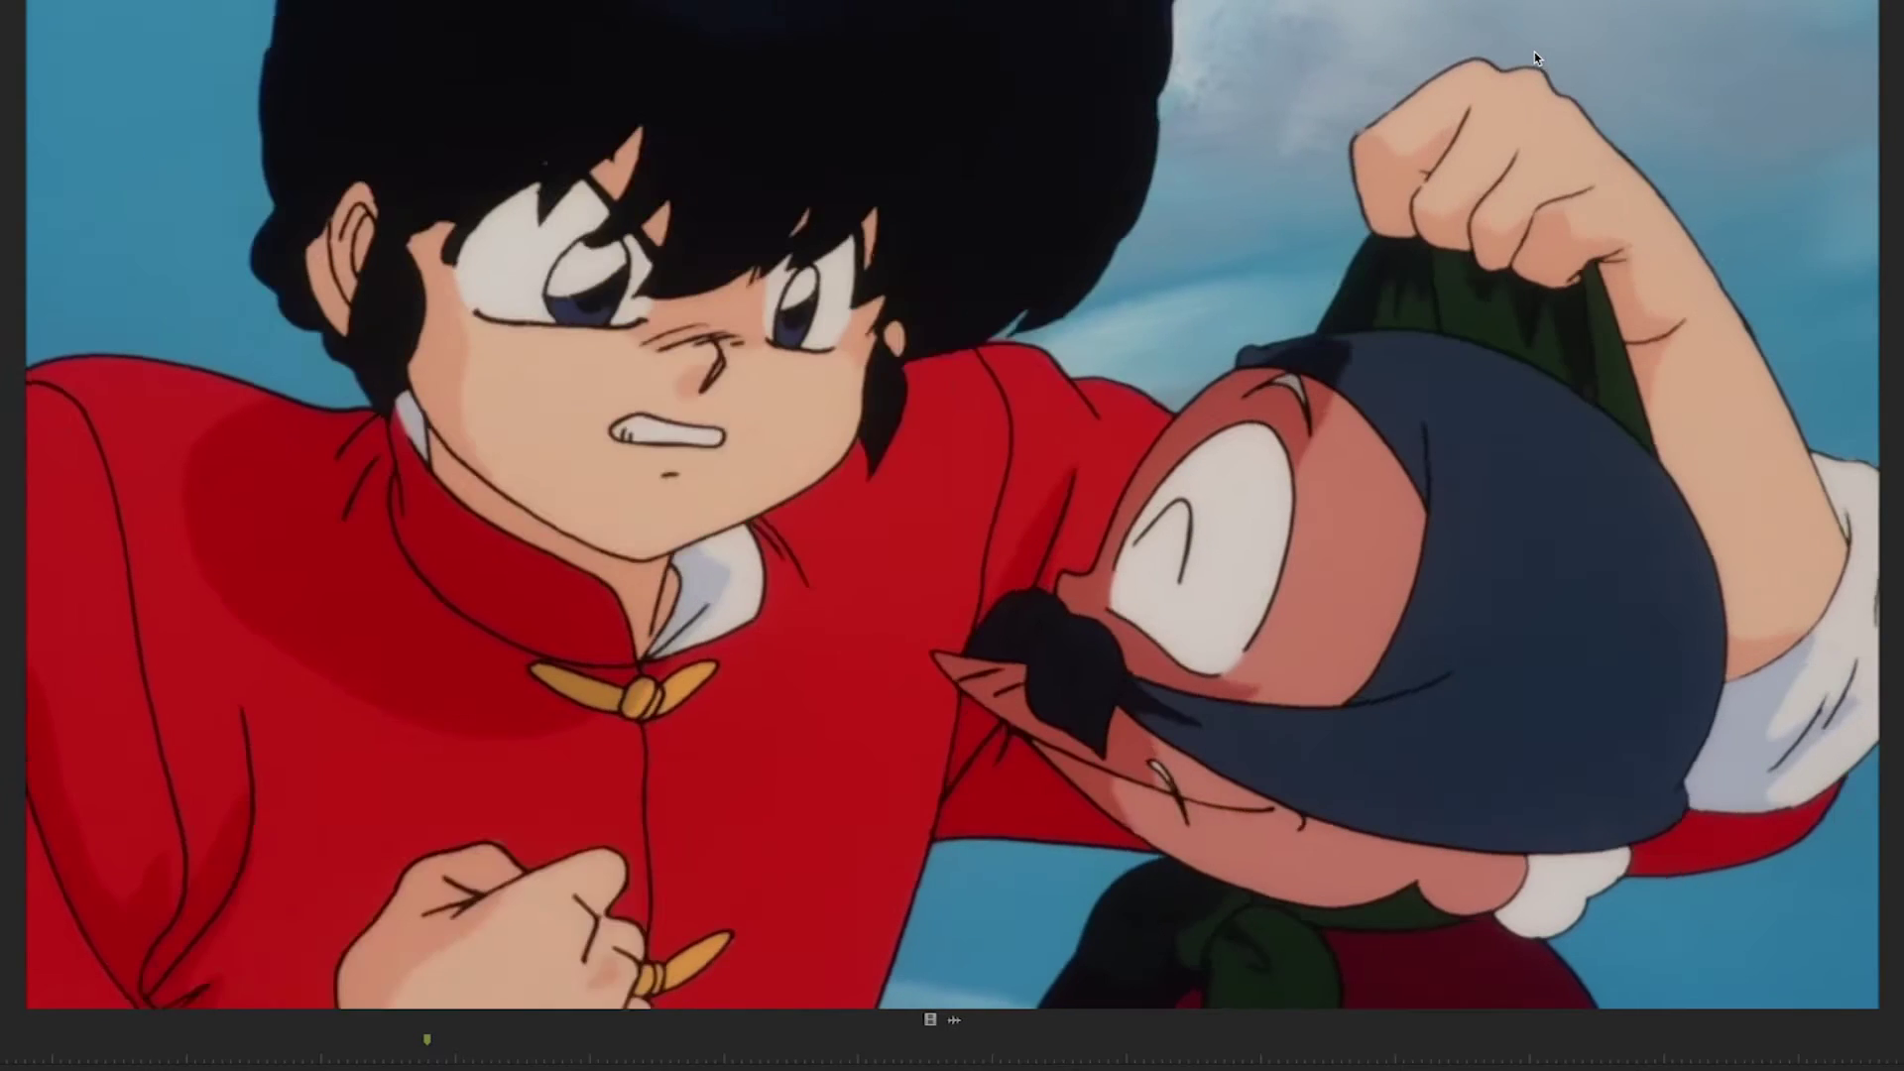
pyautogui.press('`')
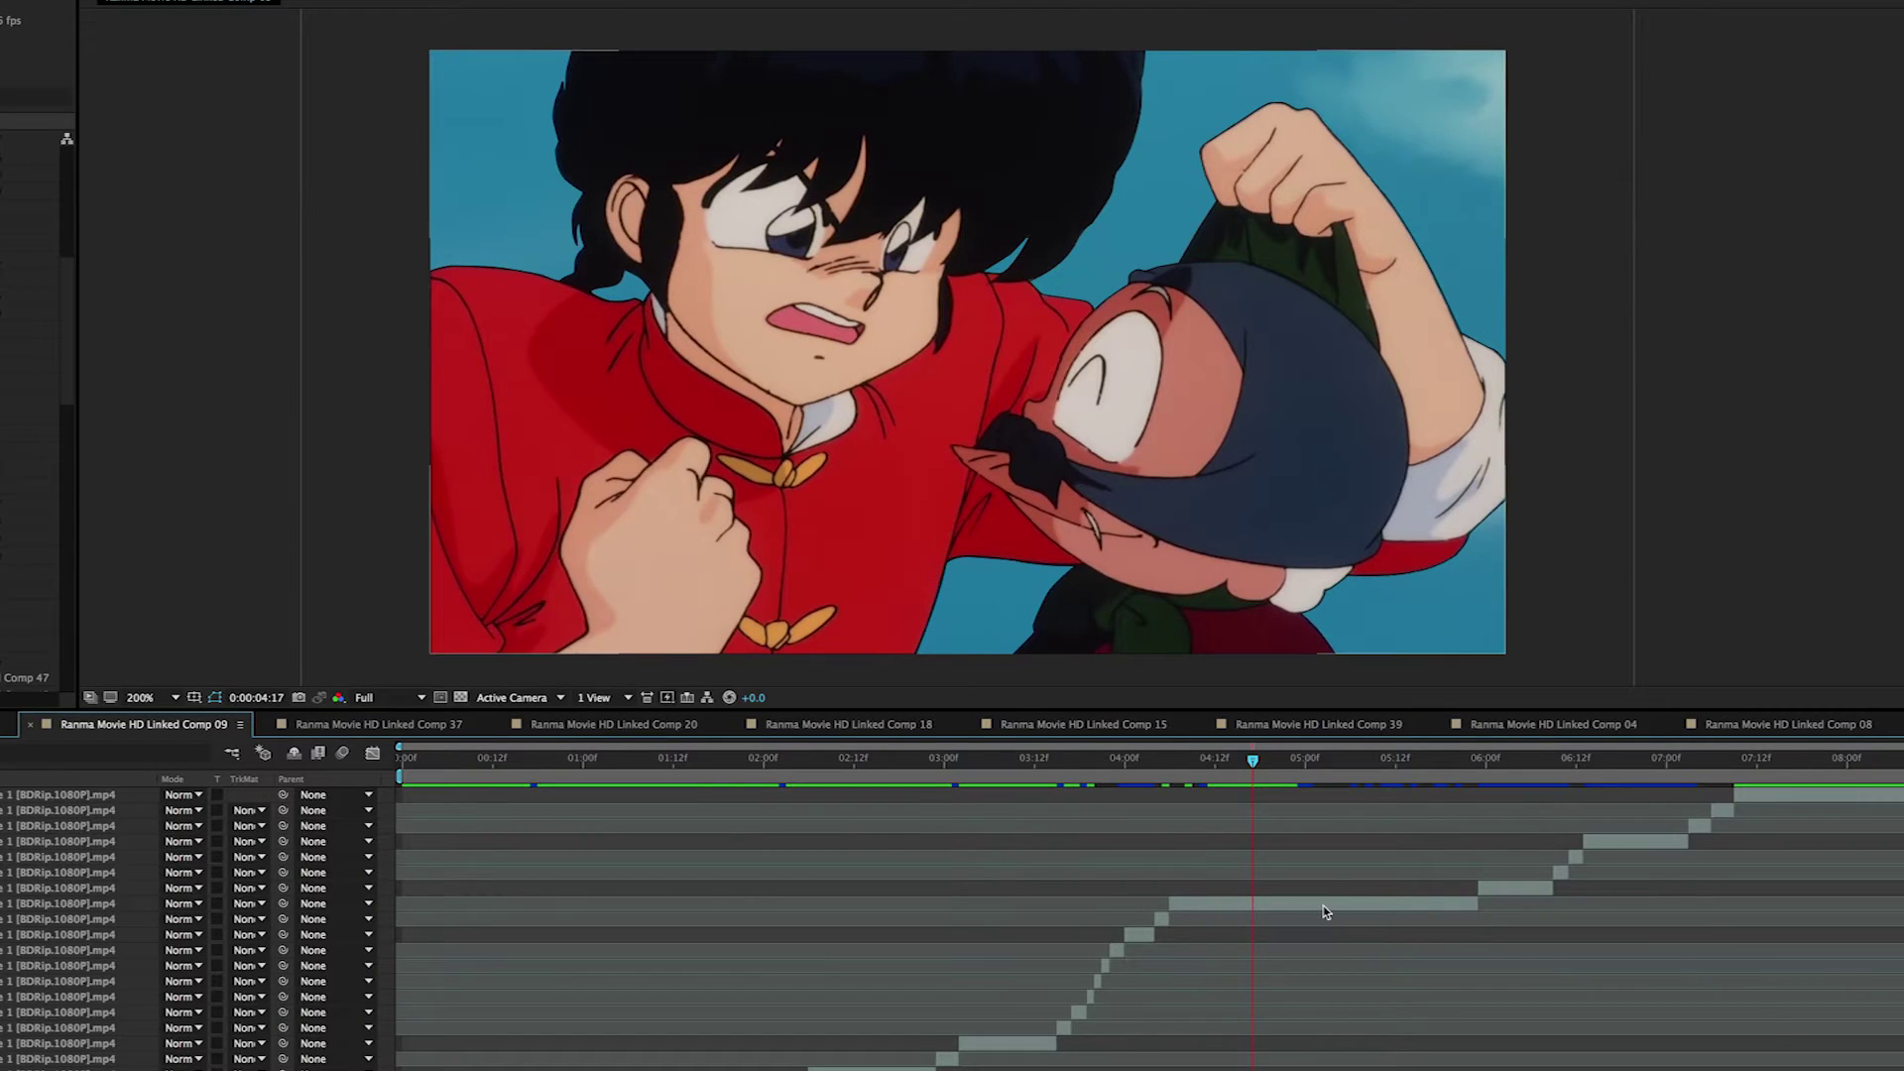
# Step: Switch to After Effects and preview Ranma Movie HD Linked Comp 09, selecting its footage layers to examine the staggered cuts
pyautogui.click(1185, 313)
pyautogui.press('space')
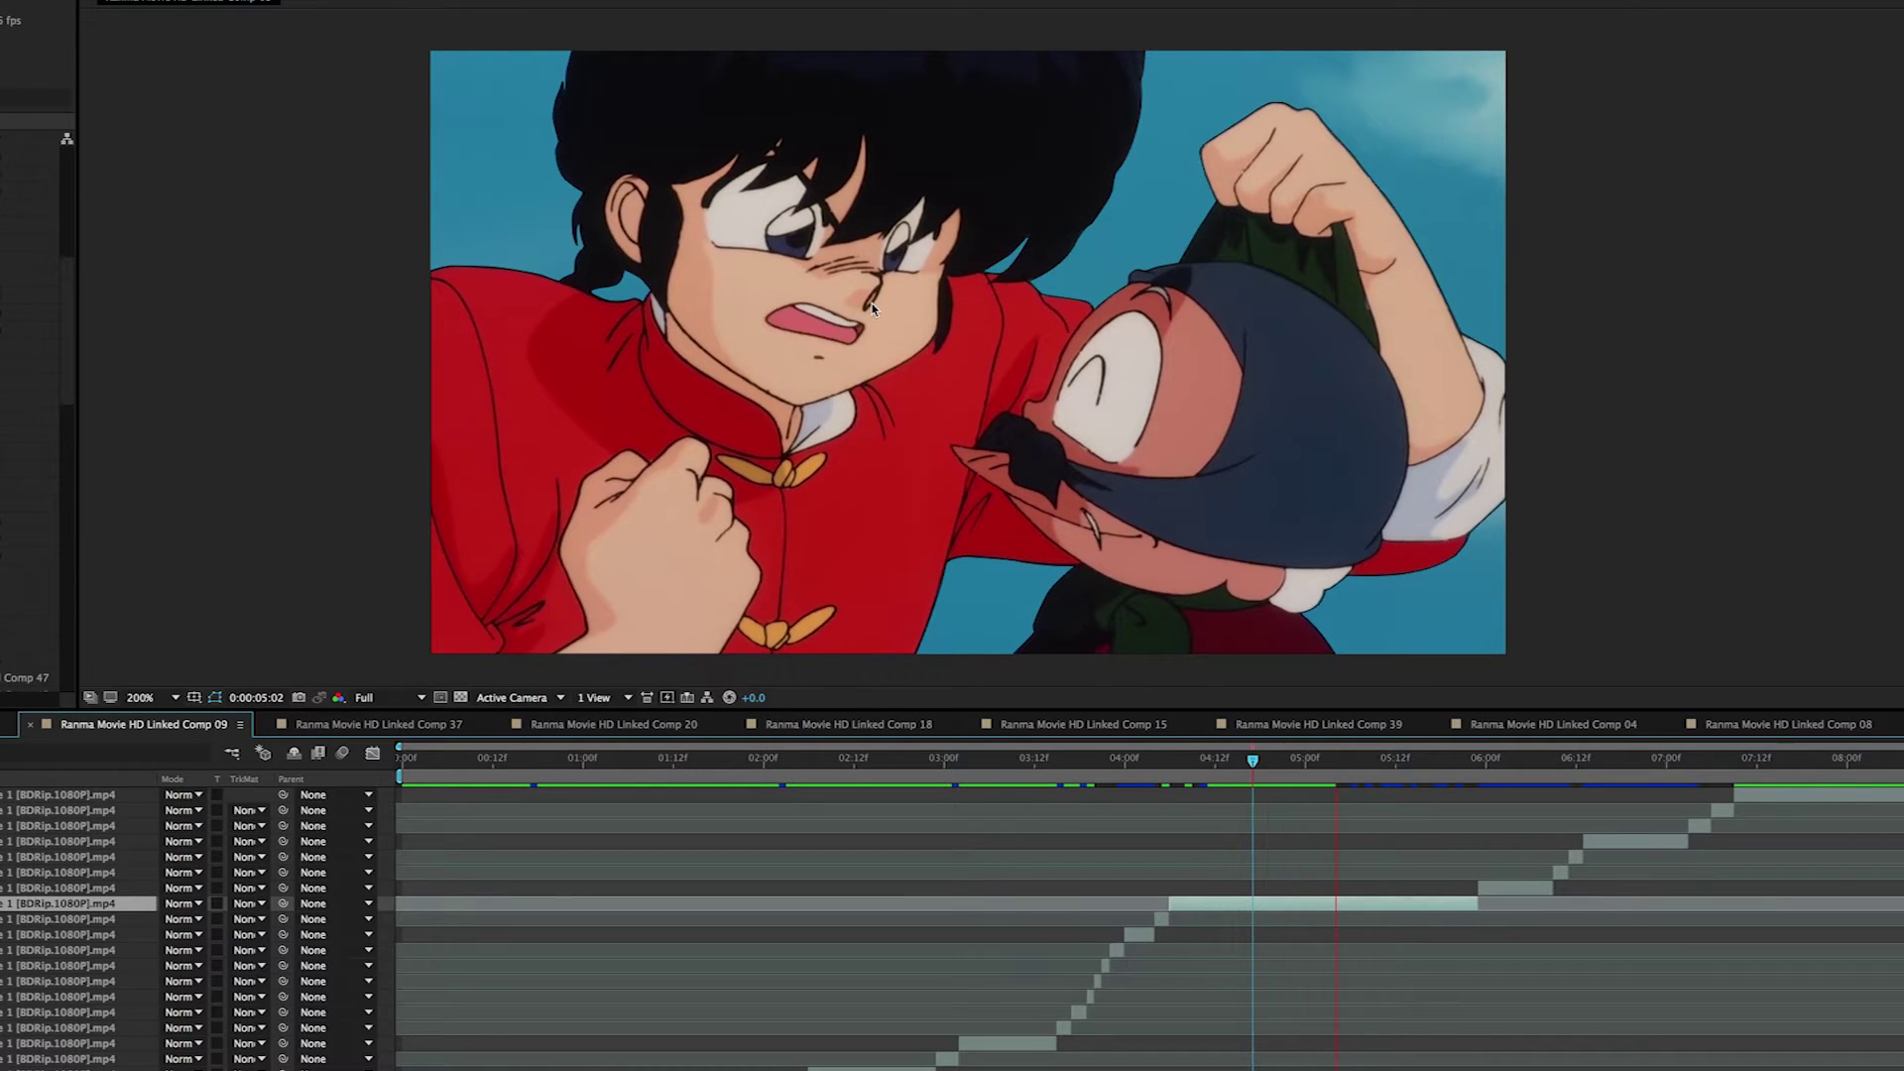
pyautogui.click(1516, 887)
pyautogui.press('space')
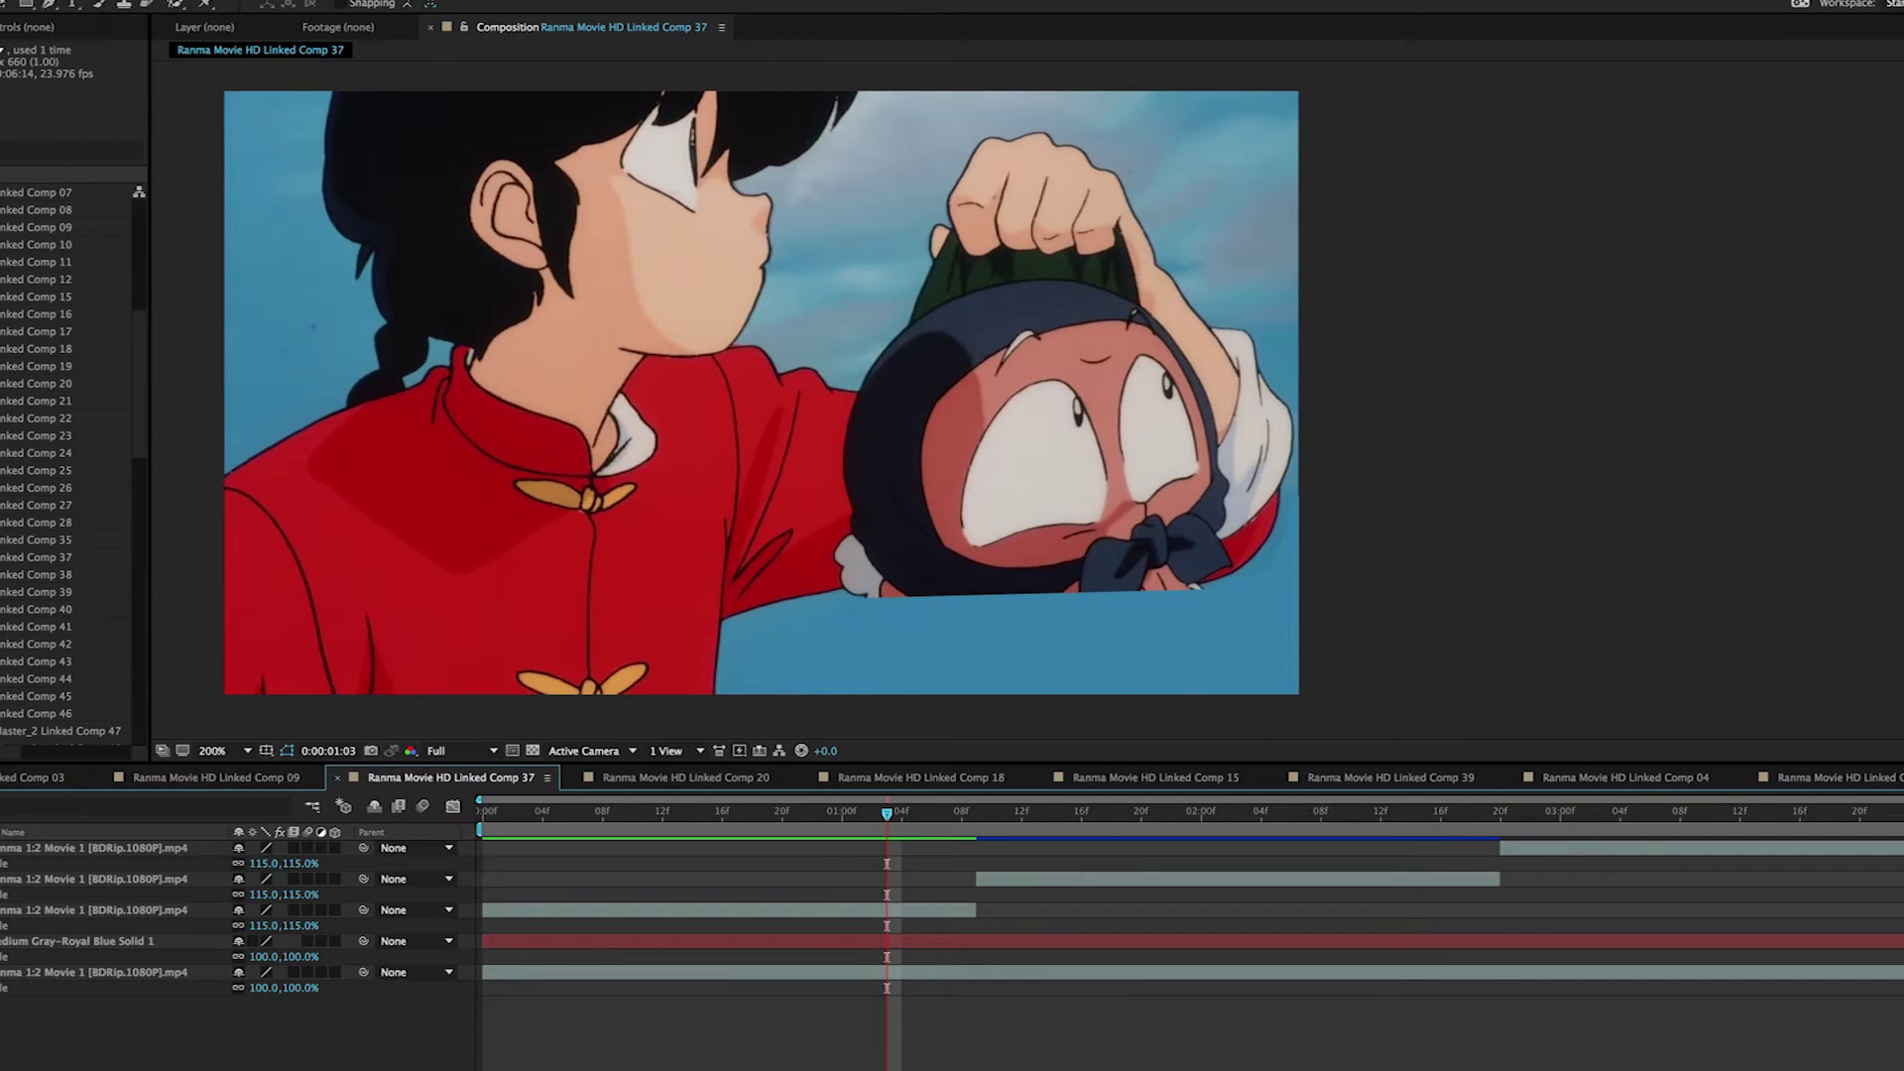
# Step: Scrub back and forth through Ranma Movie HD Linked Comp 37 to examine how the held character's head is replaced
pyautogui.moveTo(961, 826); pyautogui.dragTo(1260, 866)
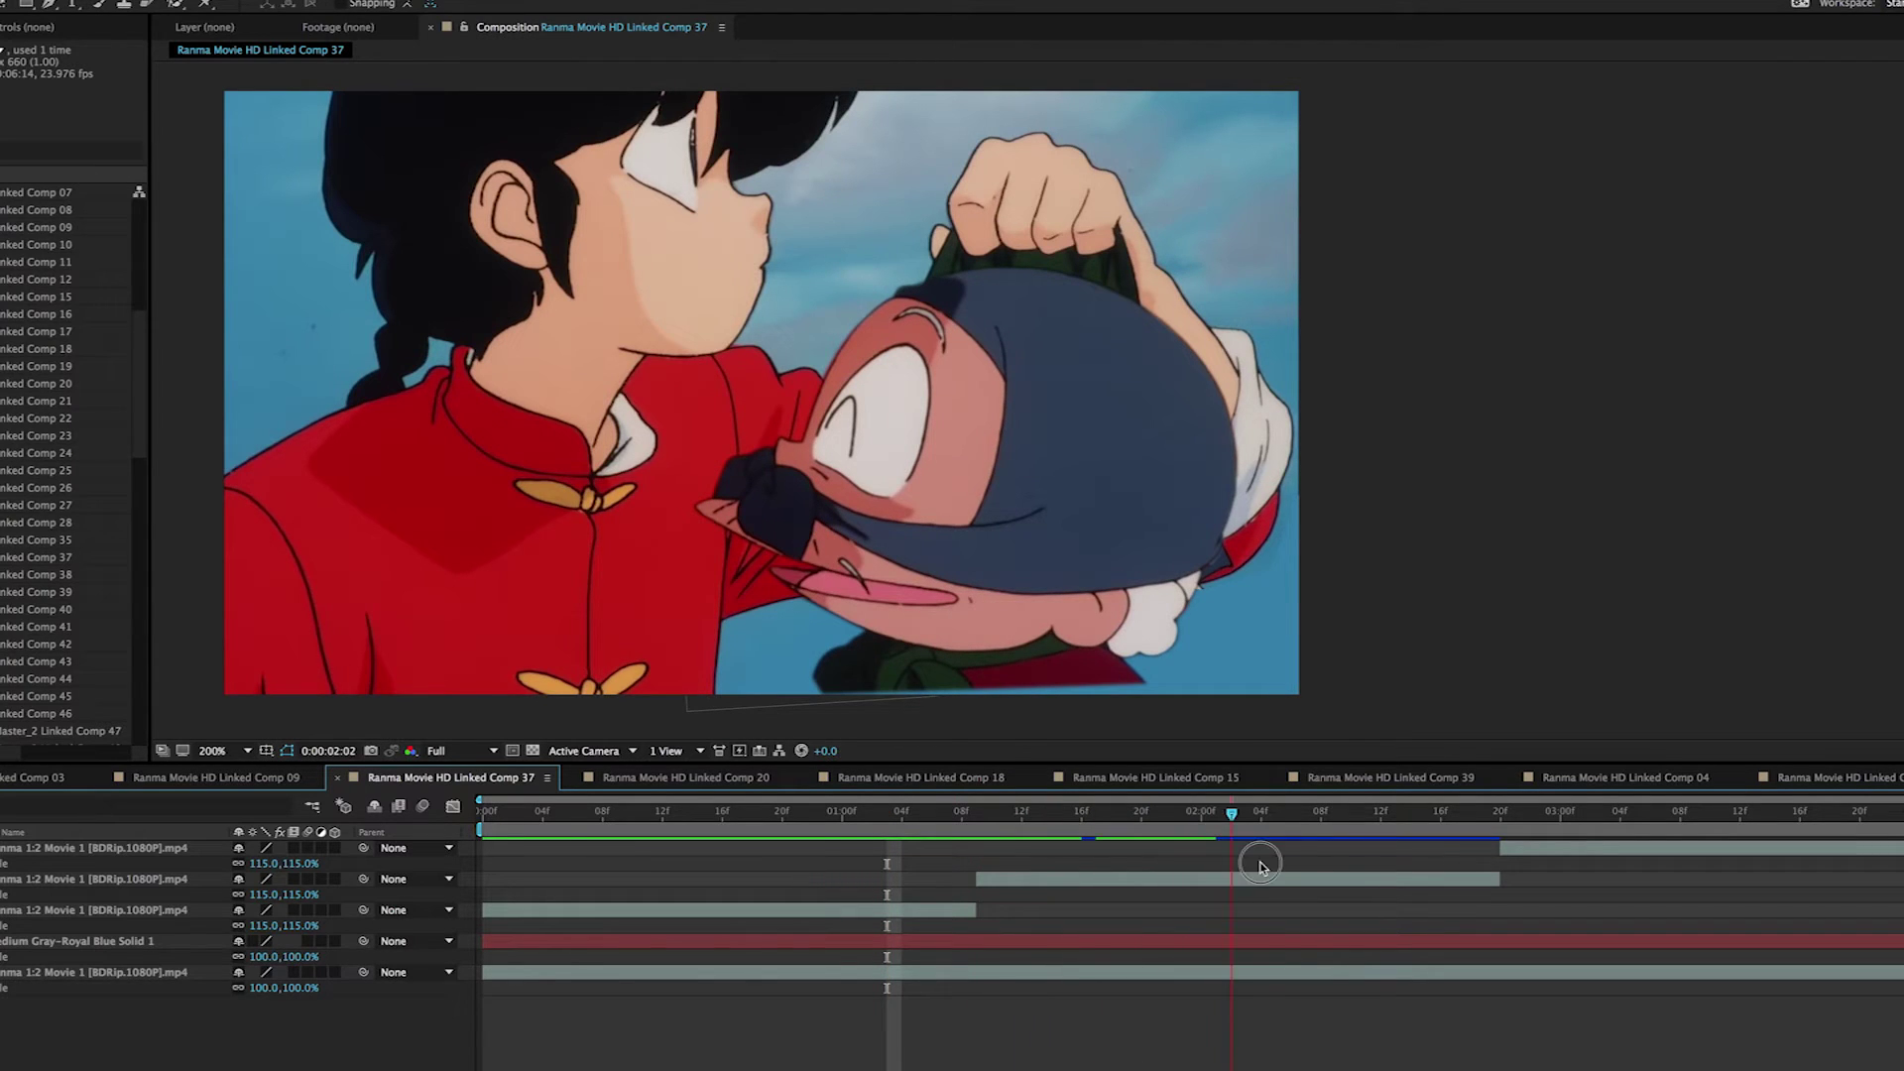
pyautogui.moveTo(1428, 873); pyautogui.dragTo(1676, 875)
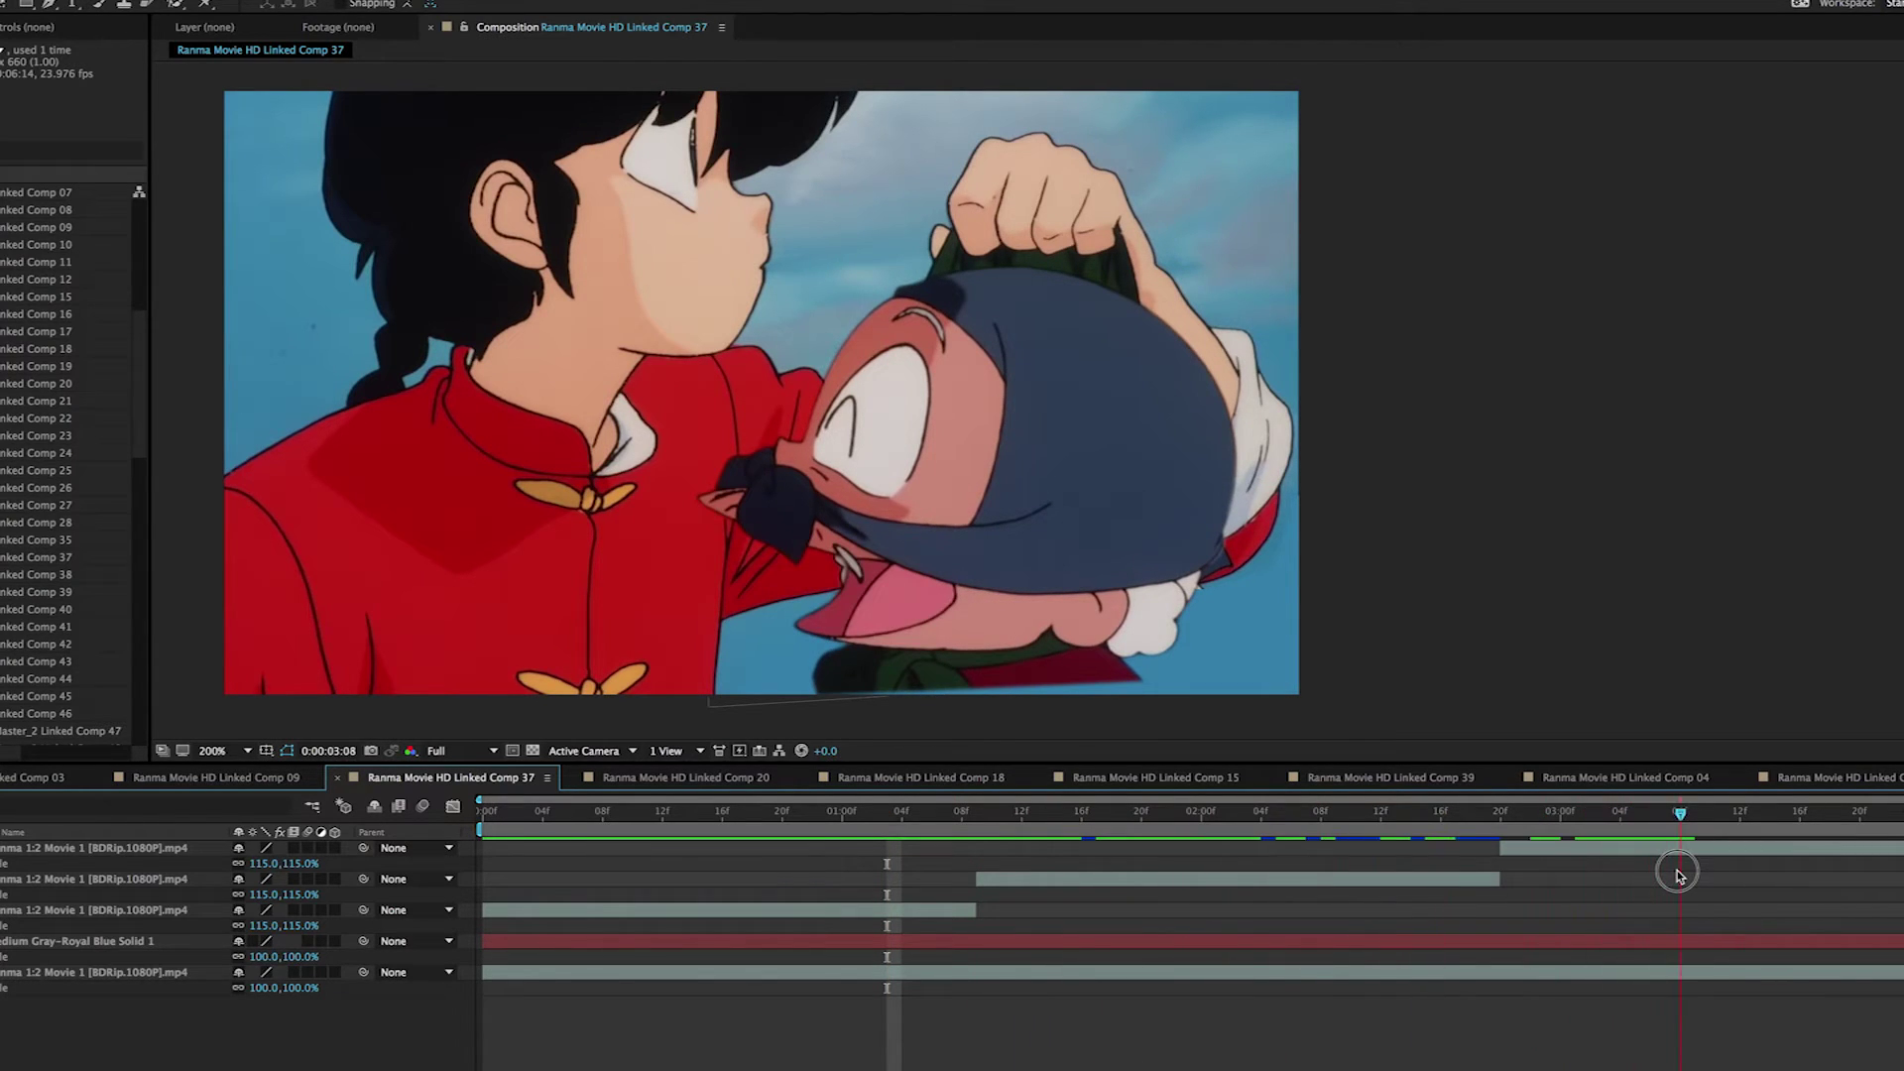
pyautogui.moveTo(1508, 866); pyautogui.dragTo(1110, 870)
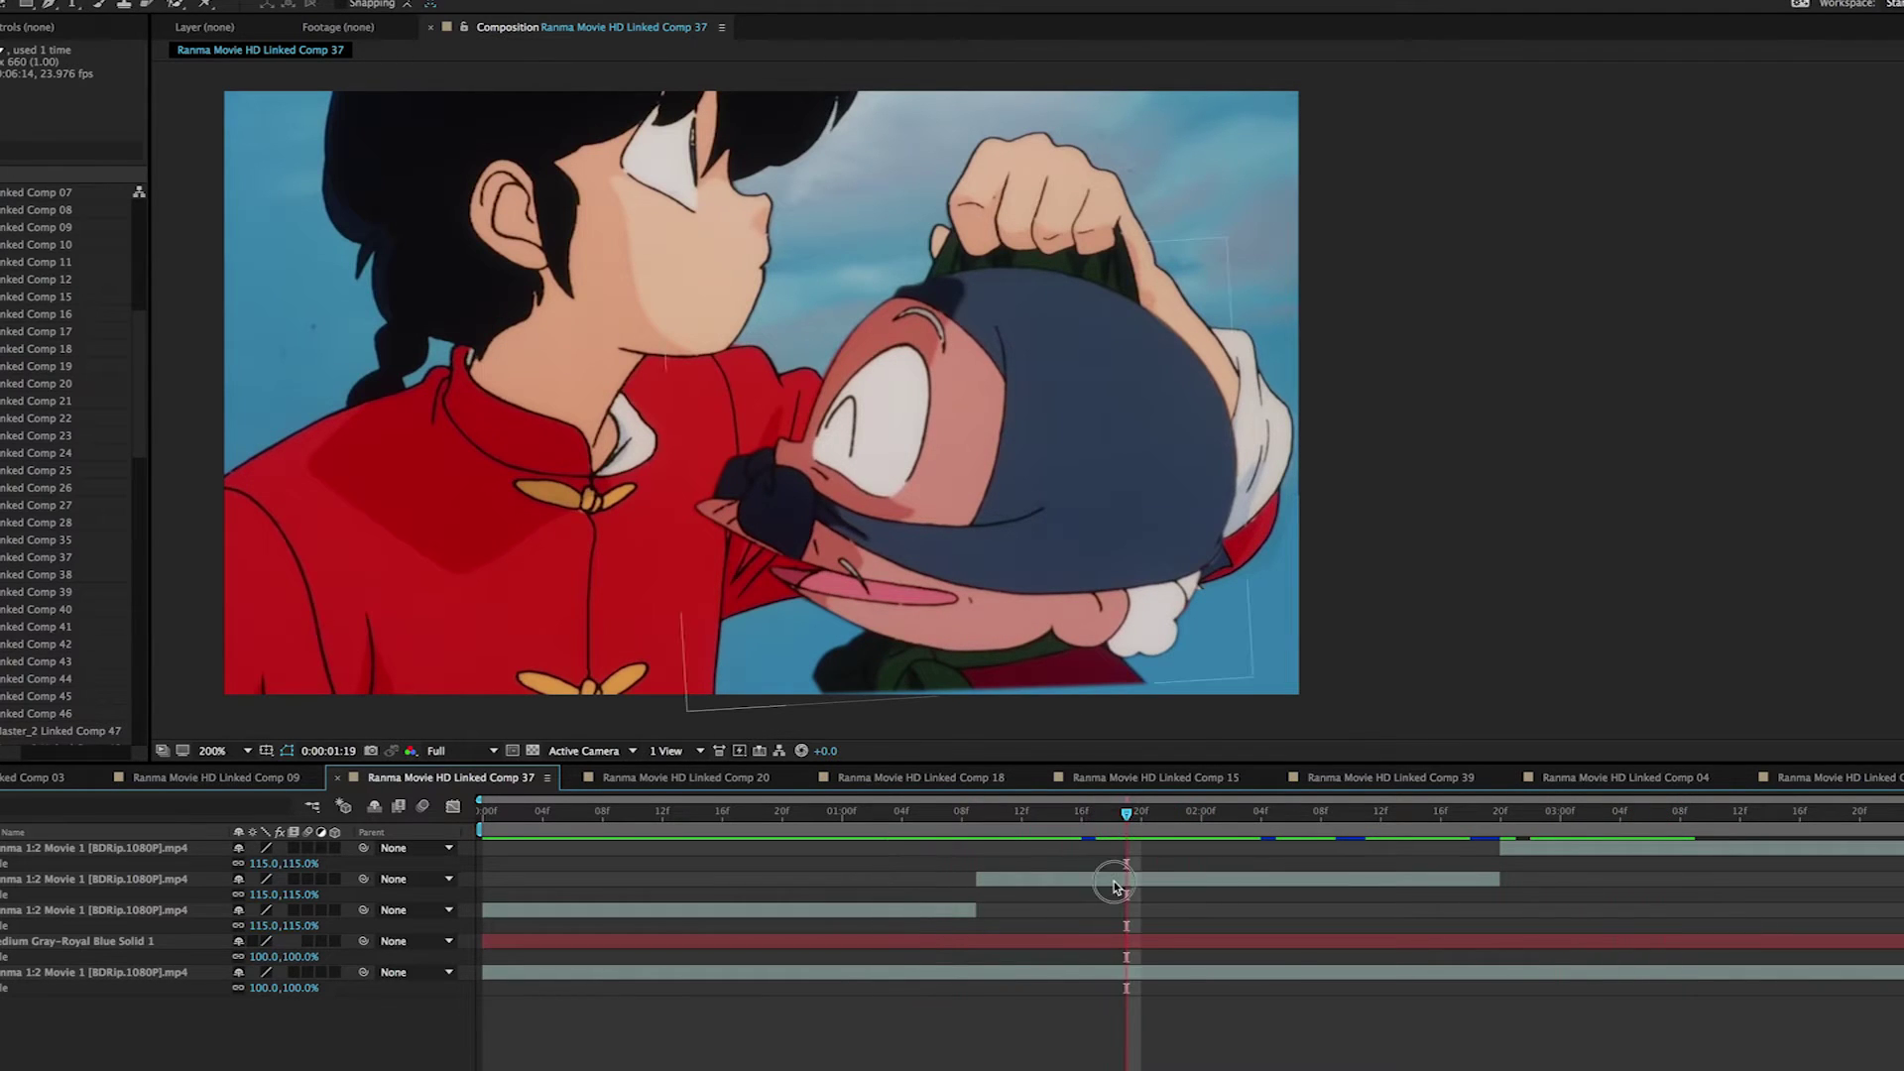
pyautogui.click(1121, 878)
pyautogui.click(1587, 843)
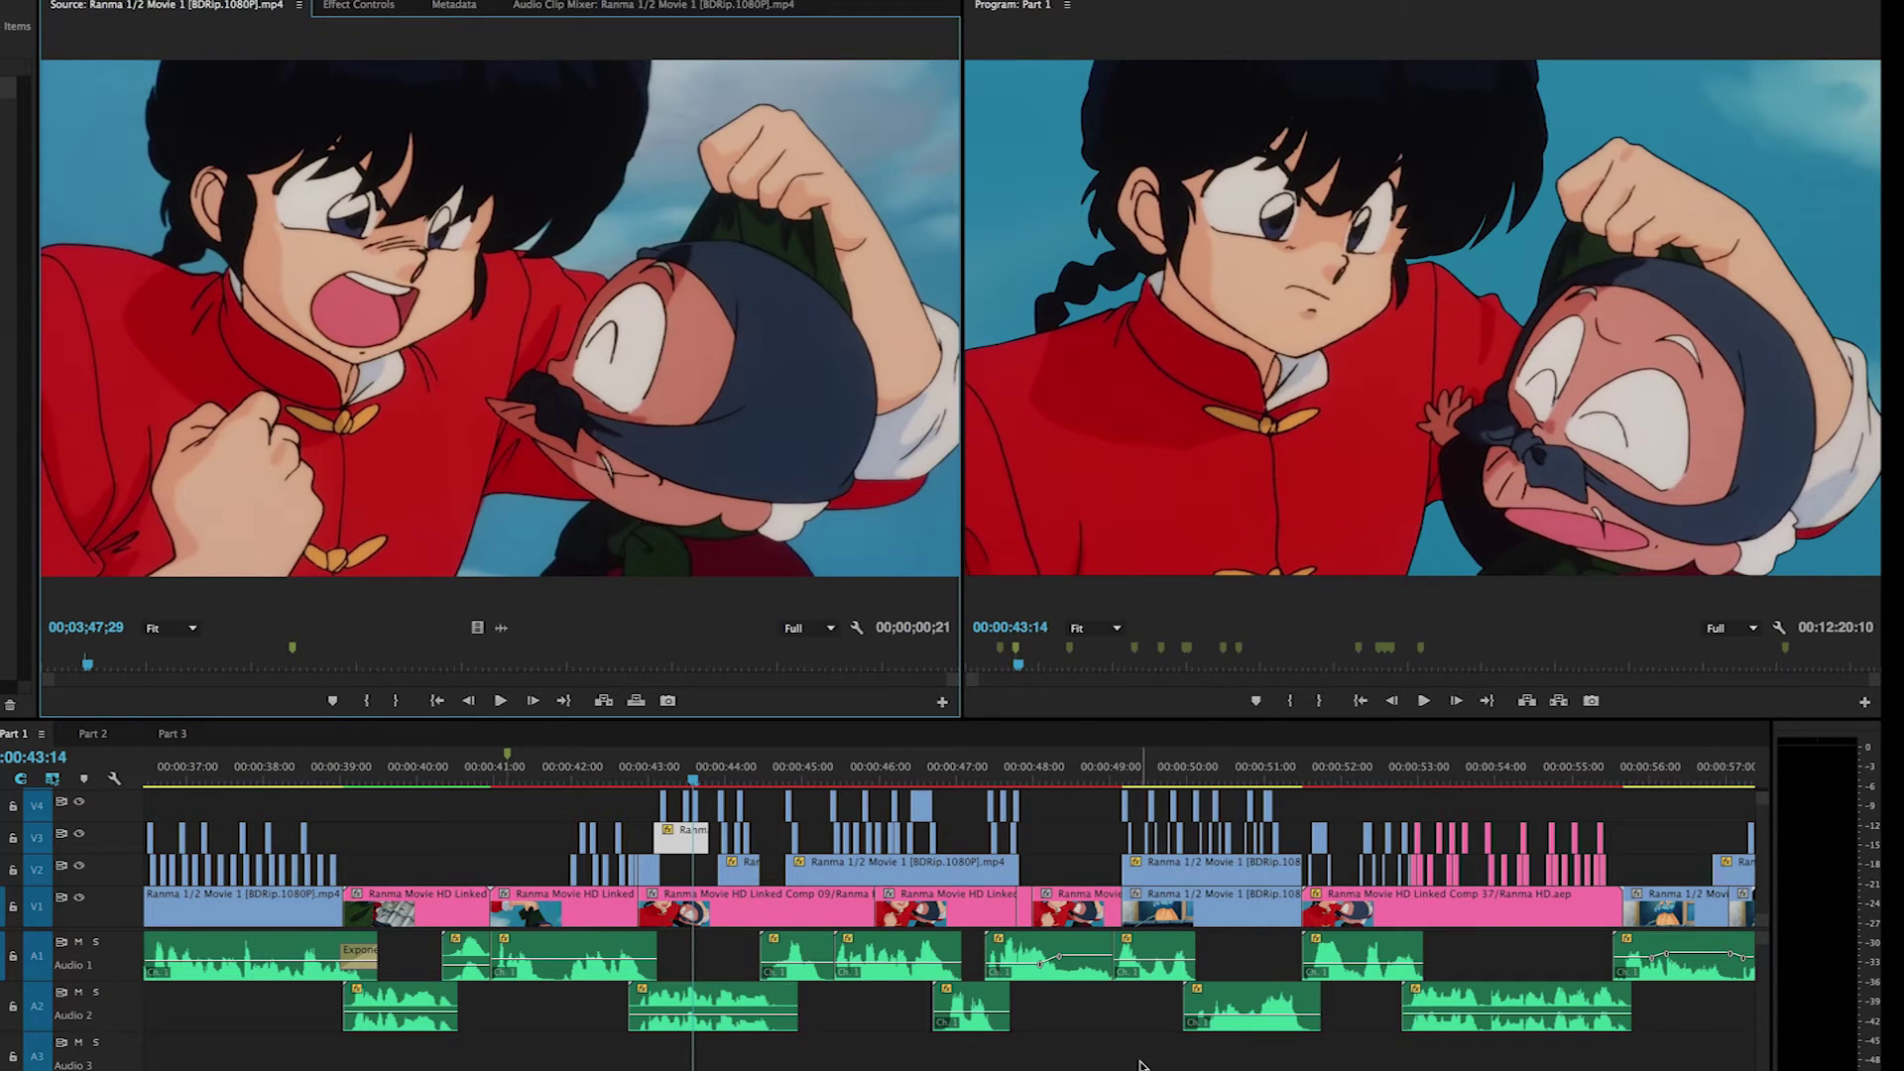
# Step: Switch to Premiere Pro, go to the source footage's marker, and match the frame at the sequence's current position
pyautogui.hotkey('shift', 'm')
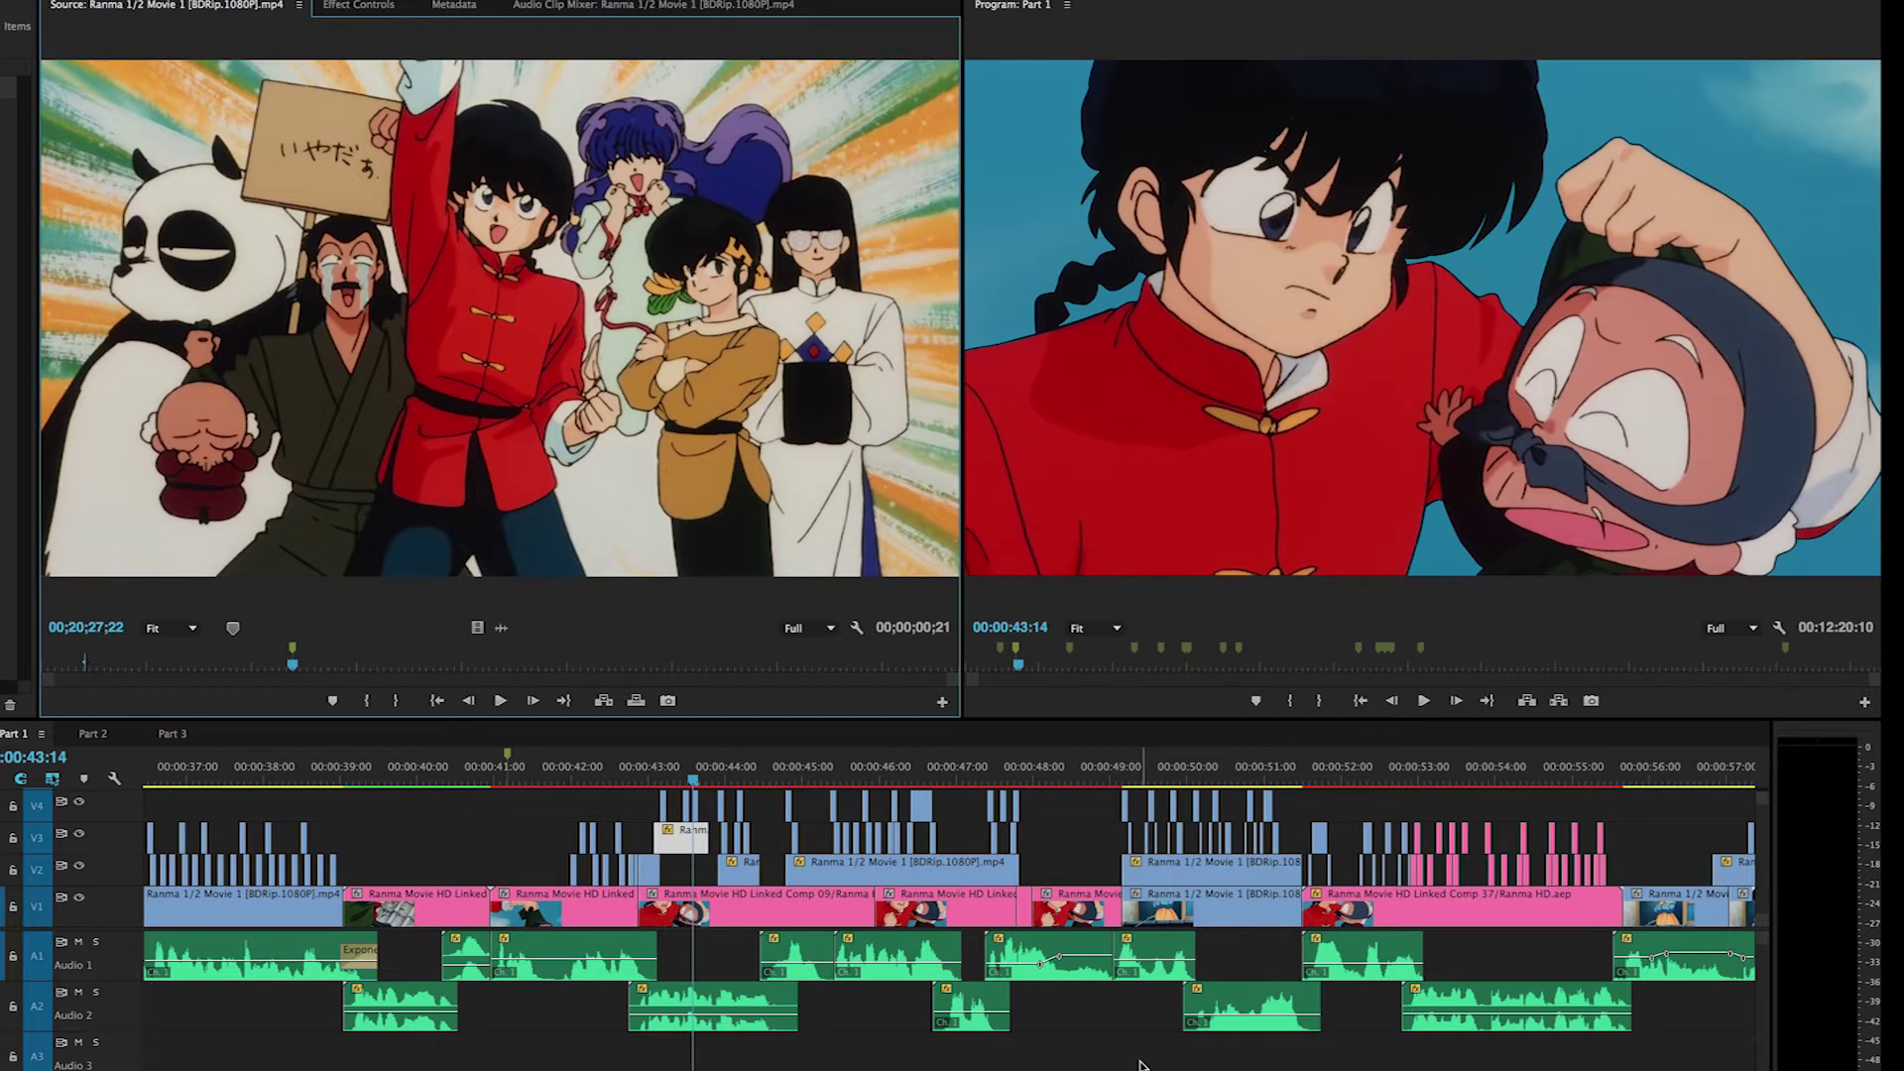
pyautogui.press('f')
pyautogui.click(1141, 1066)
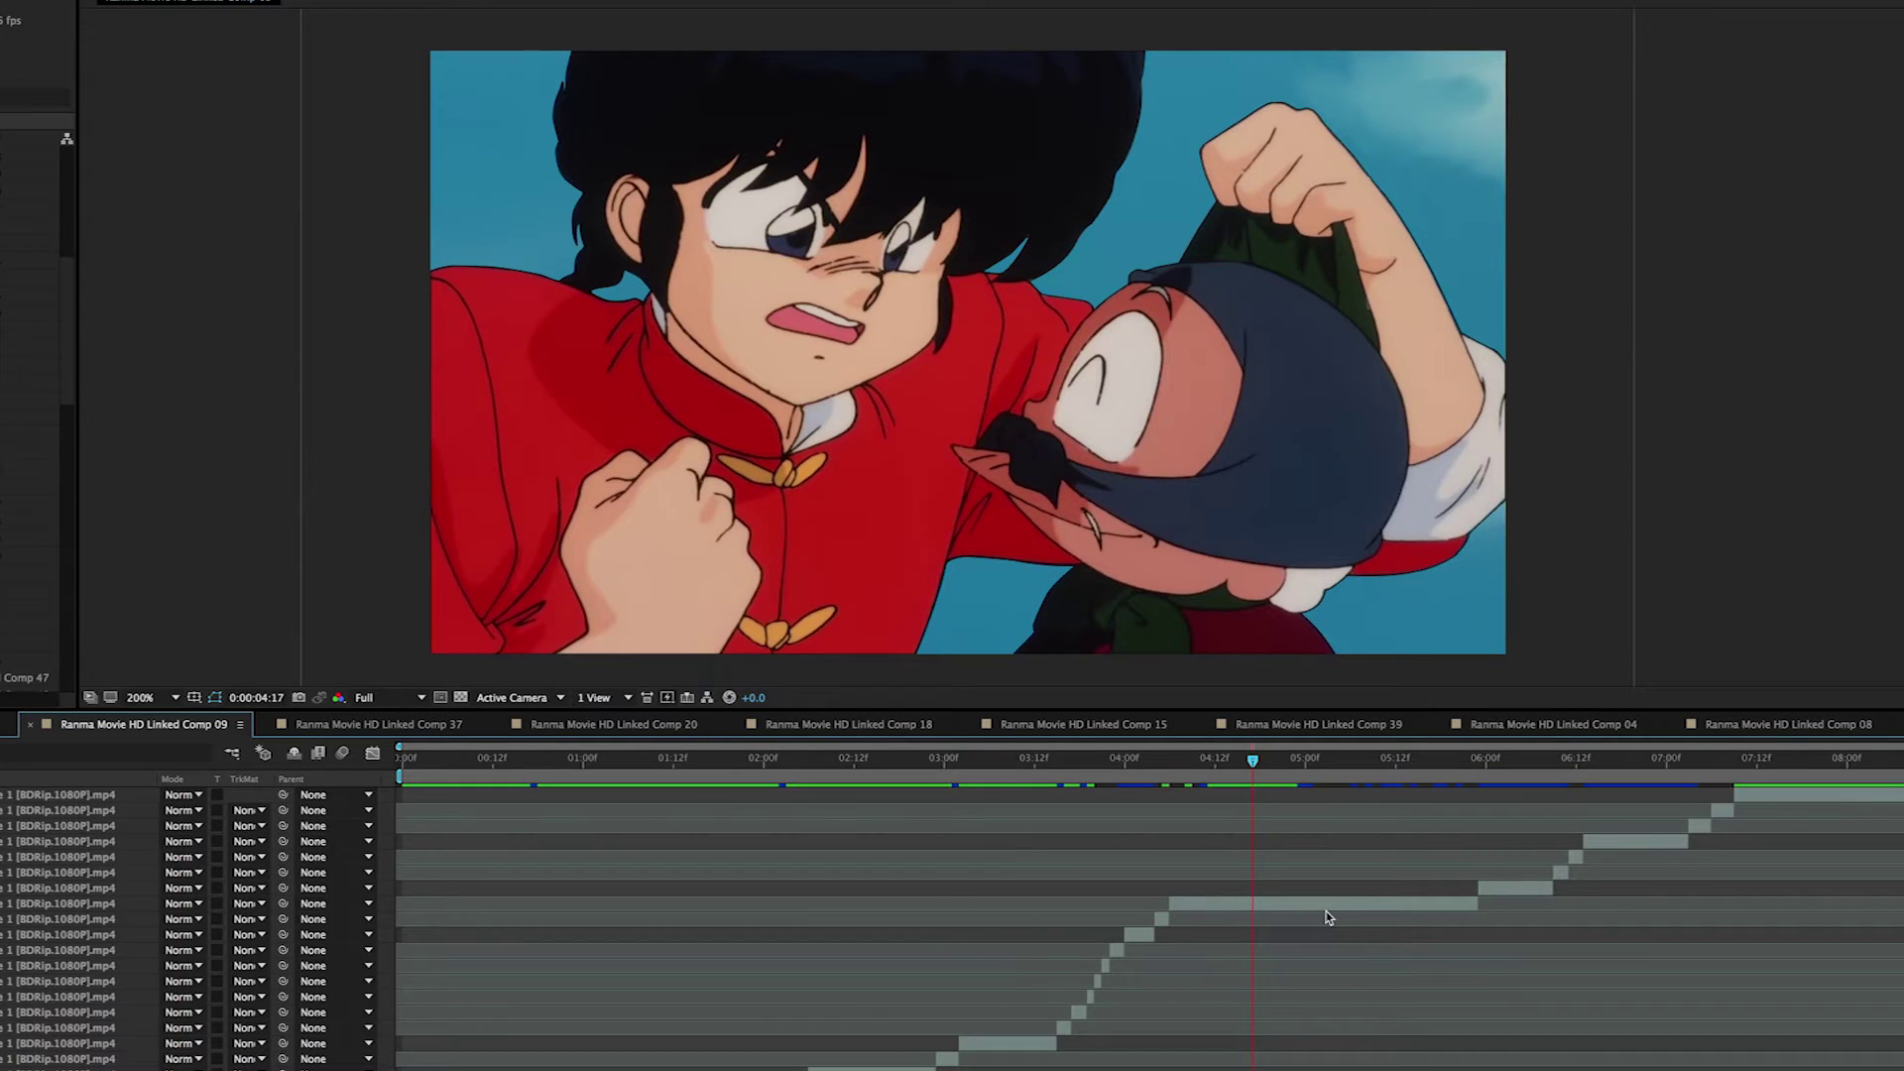
# Step: Switch to After Effects, preview the long footage layer in Linked Comp 09, and open Ranma Movie HD Linked Comp 20
pyautogui.click(1321, 904)
pyautogui.press('space')
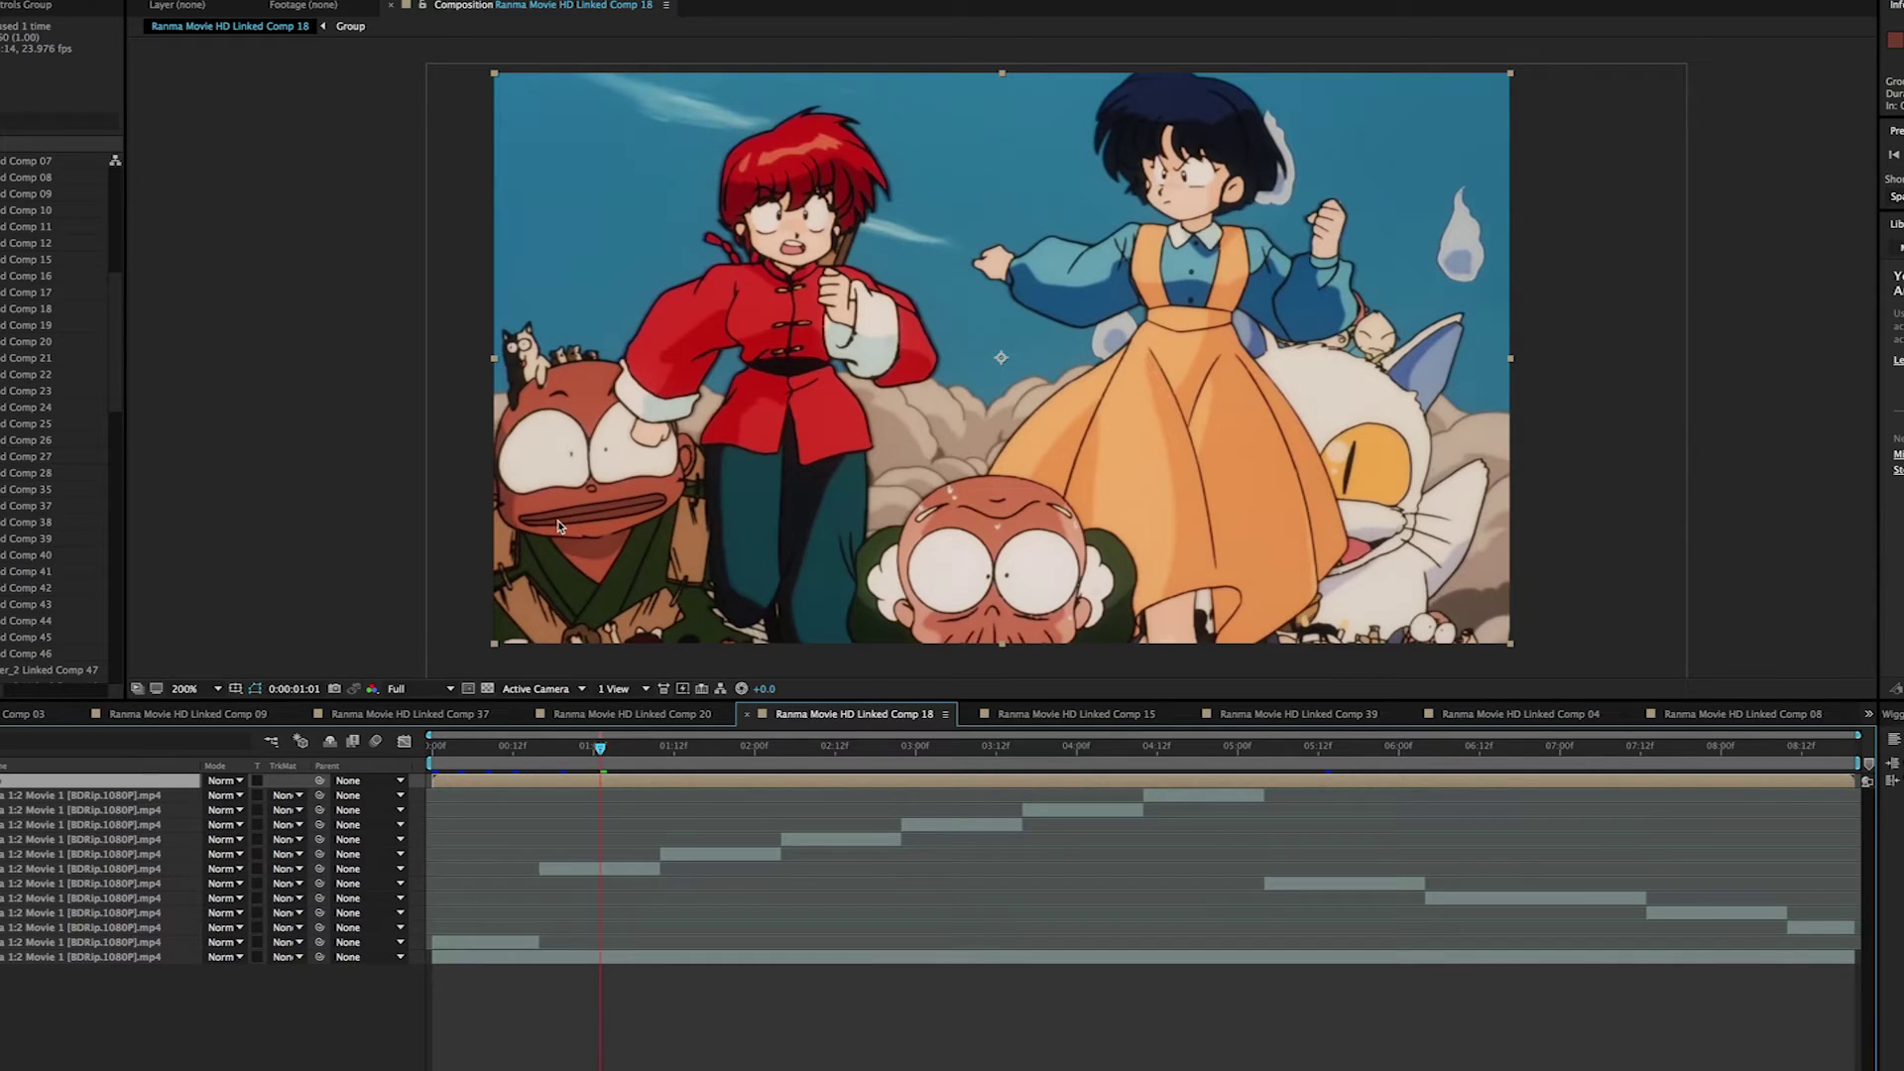
pyautogui.click(655, 716)
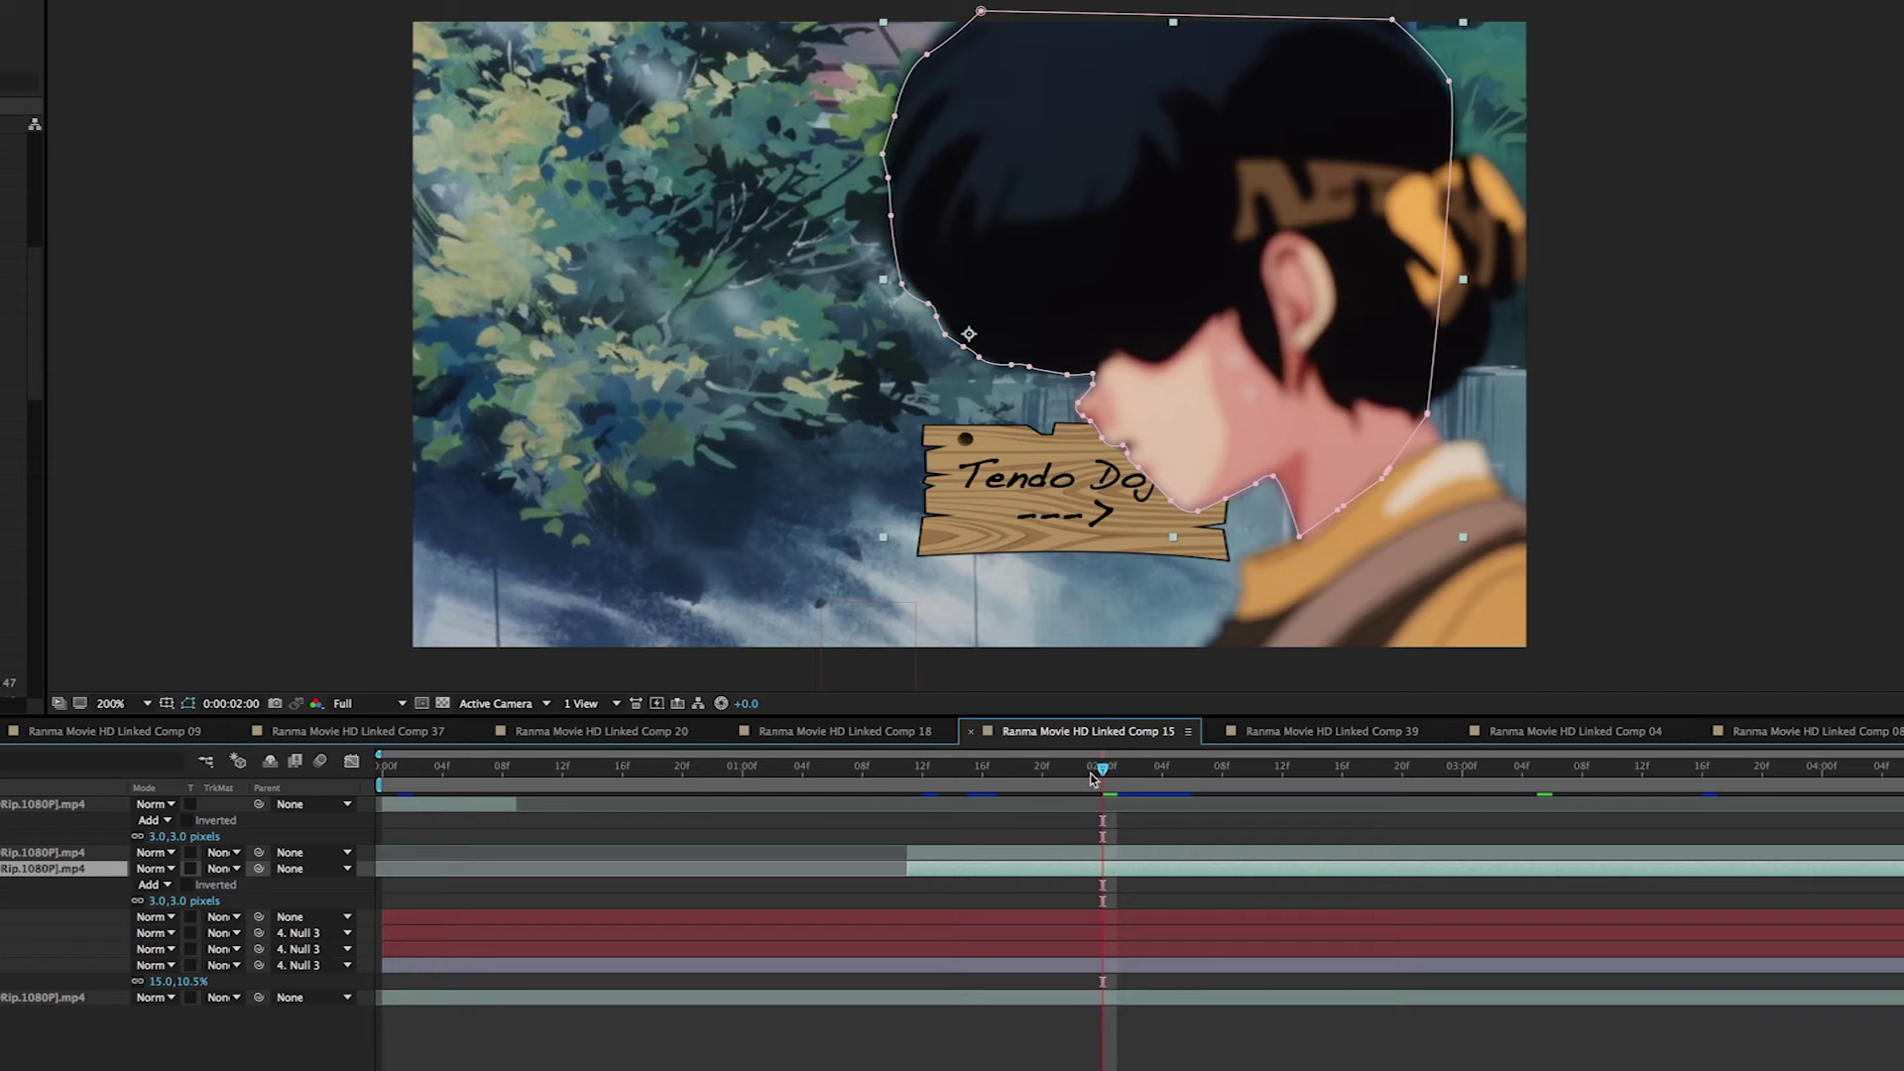
# Step: Move Ranma Movie HD Linked Comp 15 to 0:00:01:12 and select Null 3 and the wooden sign layer to inspect their parenting
pyautogui.moveTo(1092, 779); pyautogui.dragTo(922, 783)
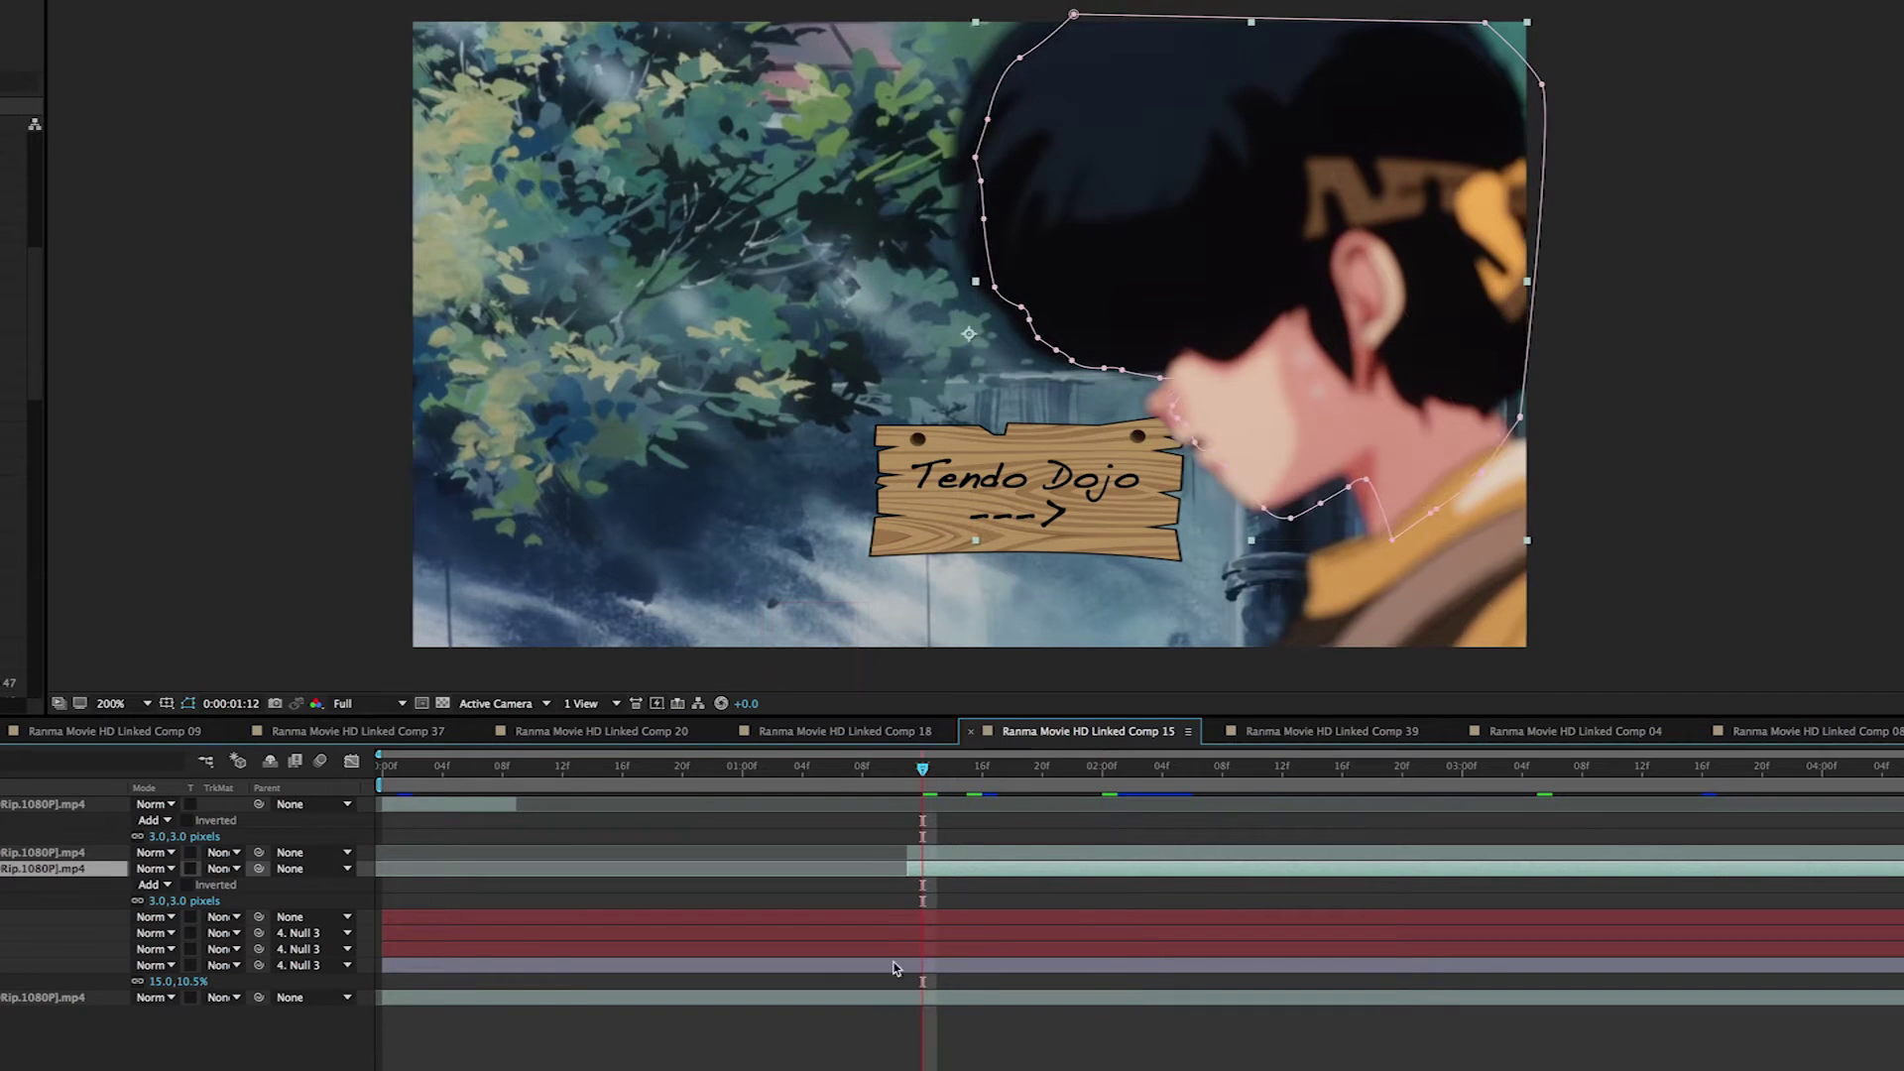
pyautogui.click(885, 915)
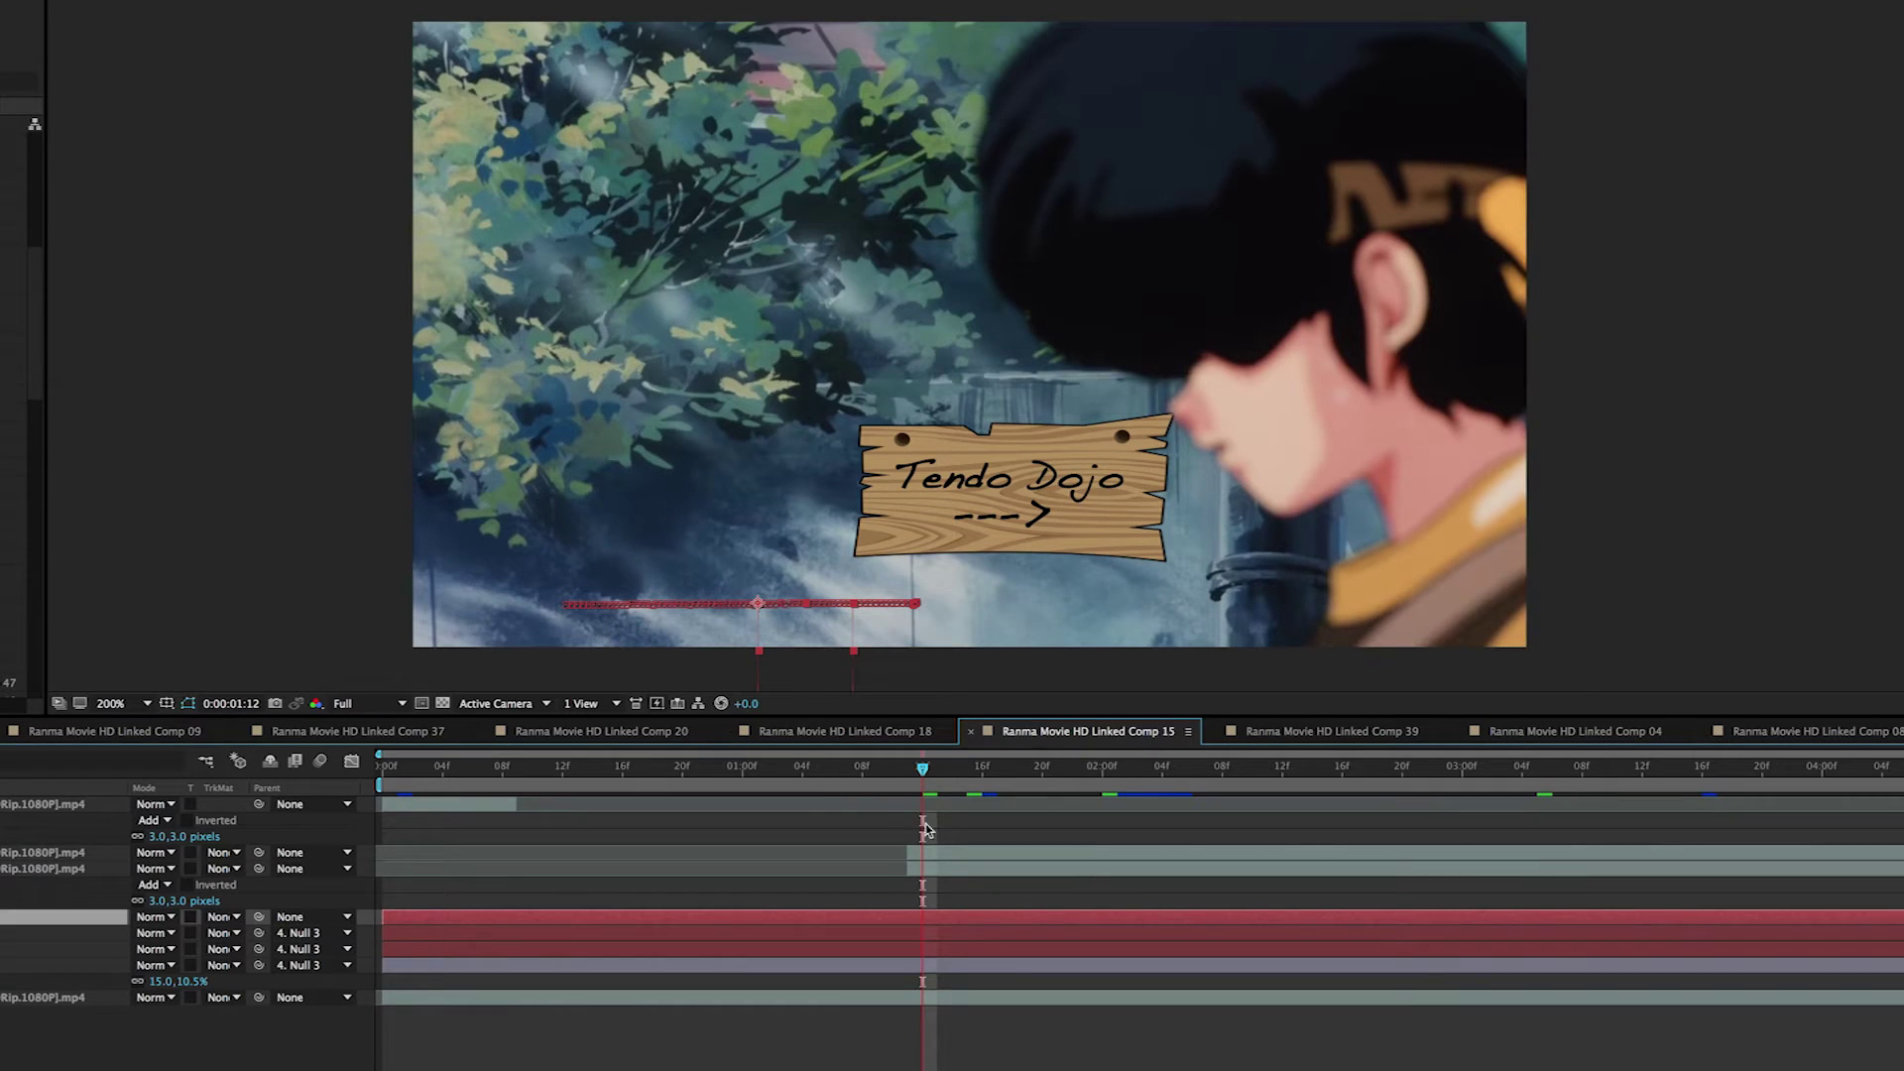
pyautogui.click(932, 967)
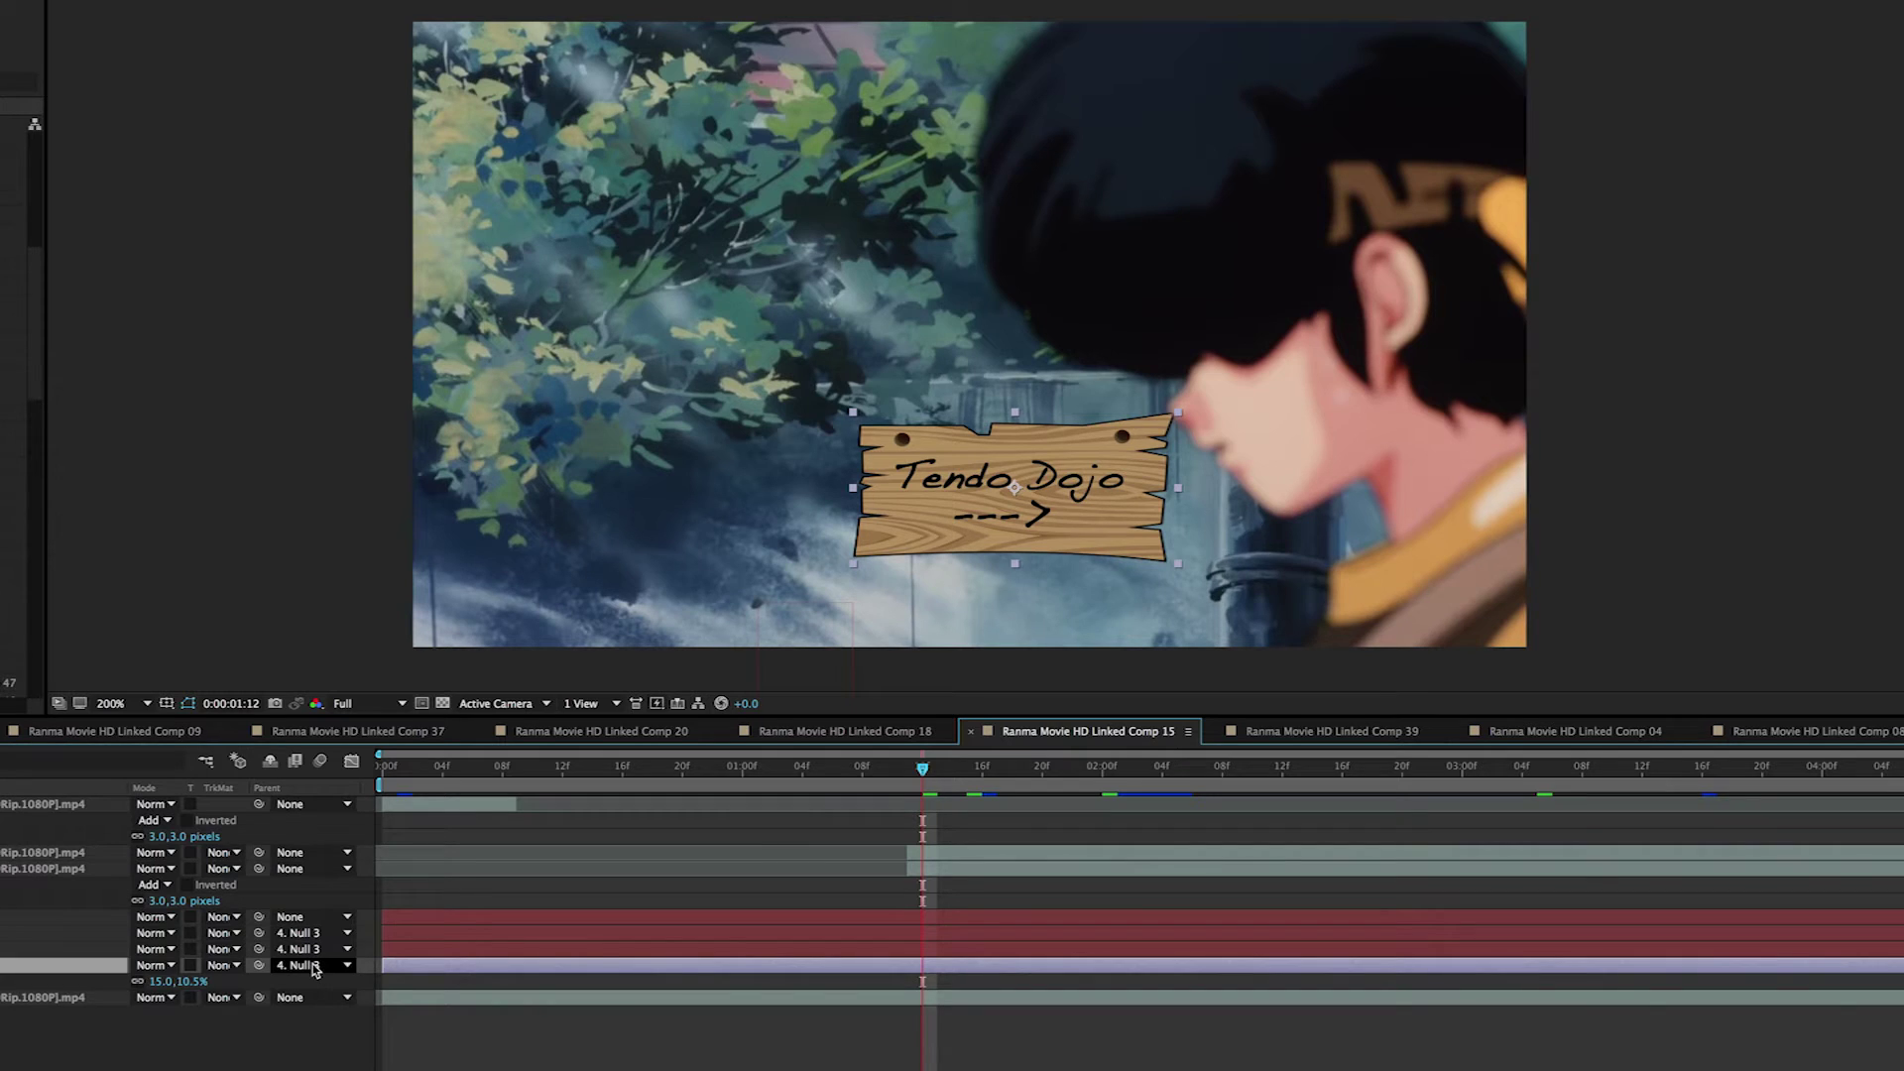
# Step: Scrub Linked Comp 15 past 0:00:01:21 with the masked head layers selected to examine how they move over the sign
pyautogui.moveTo(922, 783); pyautogui.dragTo(1062, 806)
pyautogui.click(1086, 854)
pyautogui.click(1088, 871)
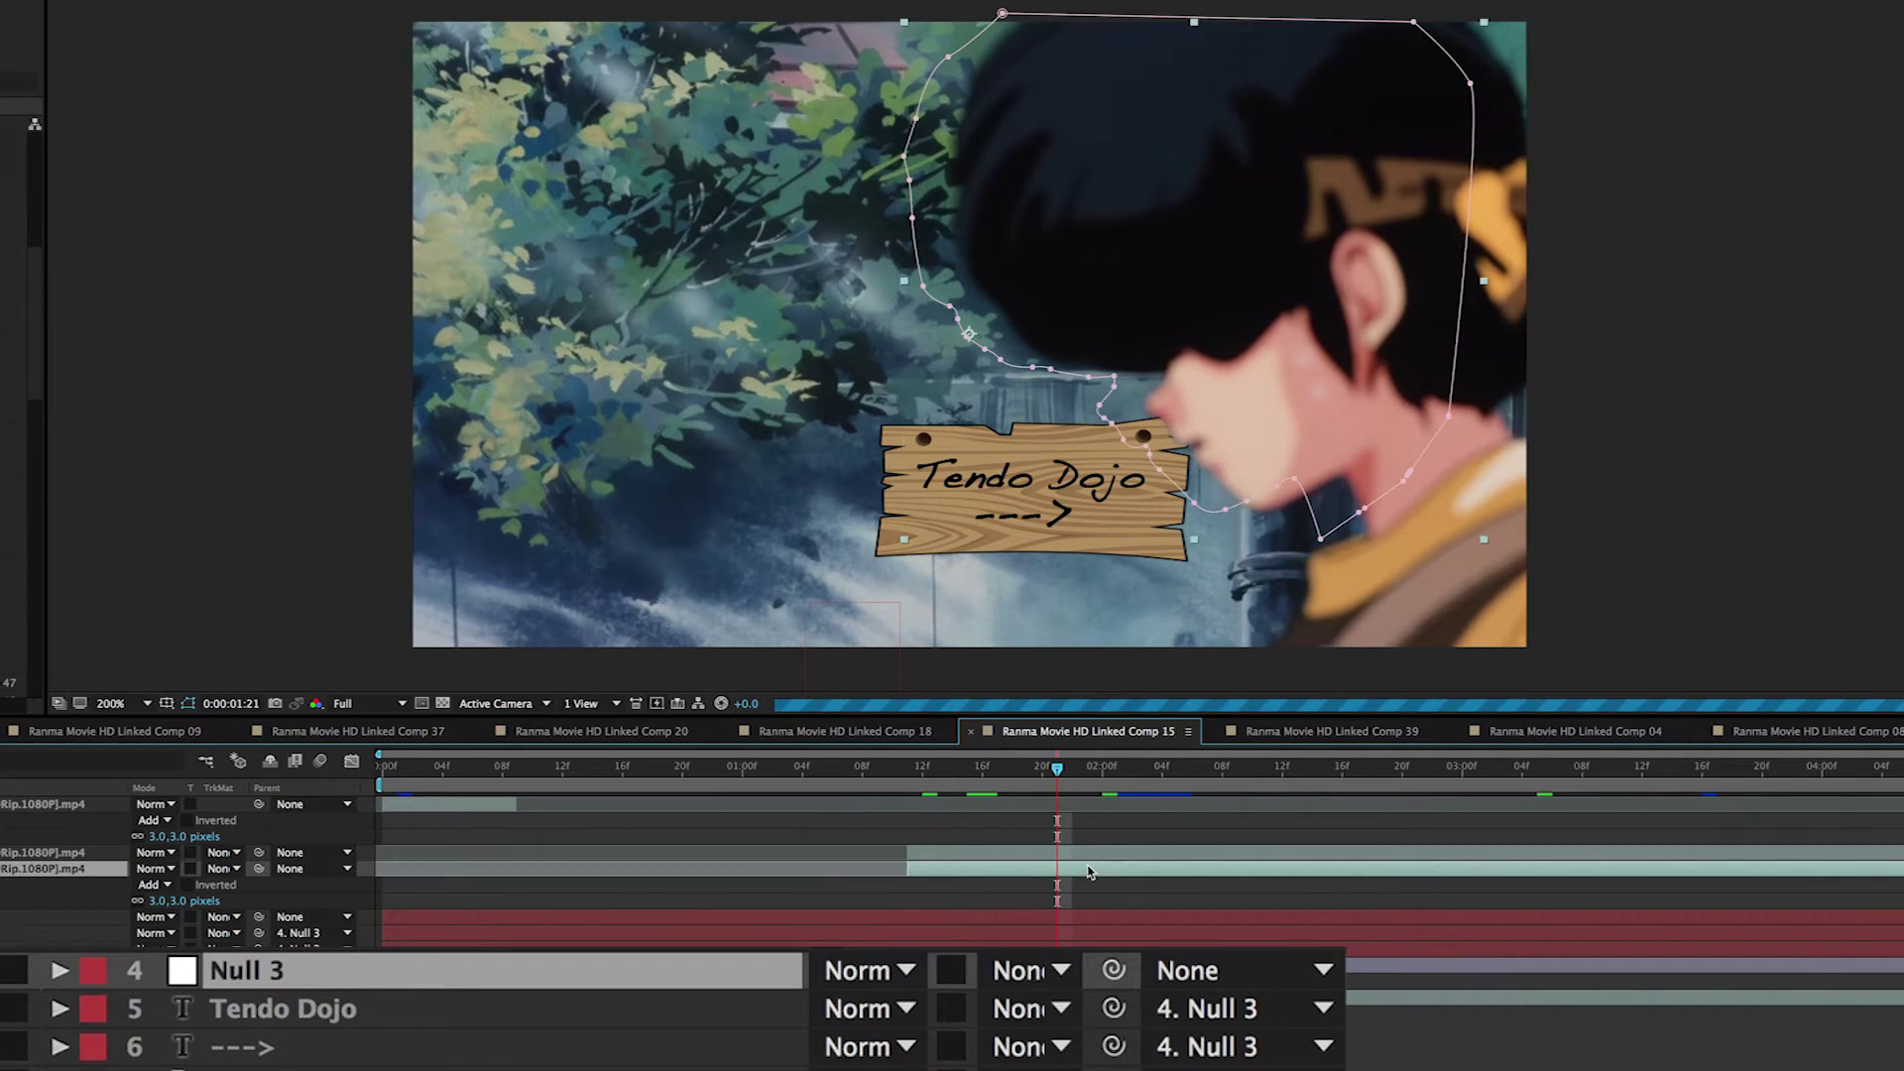
pyautogui.click(1076, 789)
pyautogui.moveTo(1078, 788); pyautogui.dragTo(1108, 806)
pyautogui.moveTo(1126, 808)
pyautogui.mouseDown()
pyautogui.moveTo(1091, 793)
pyautogui.moveTo(1125, 808)
pyautogui.mouseUp()
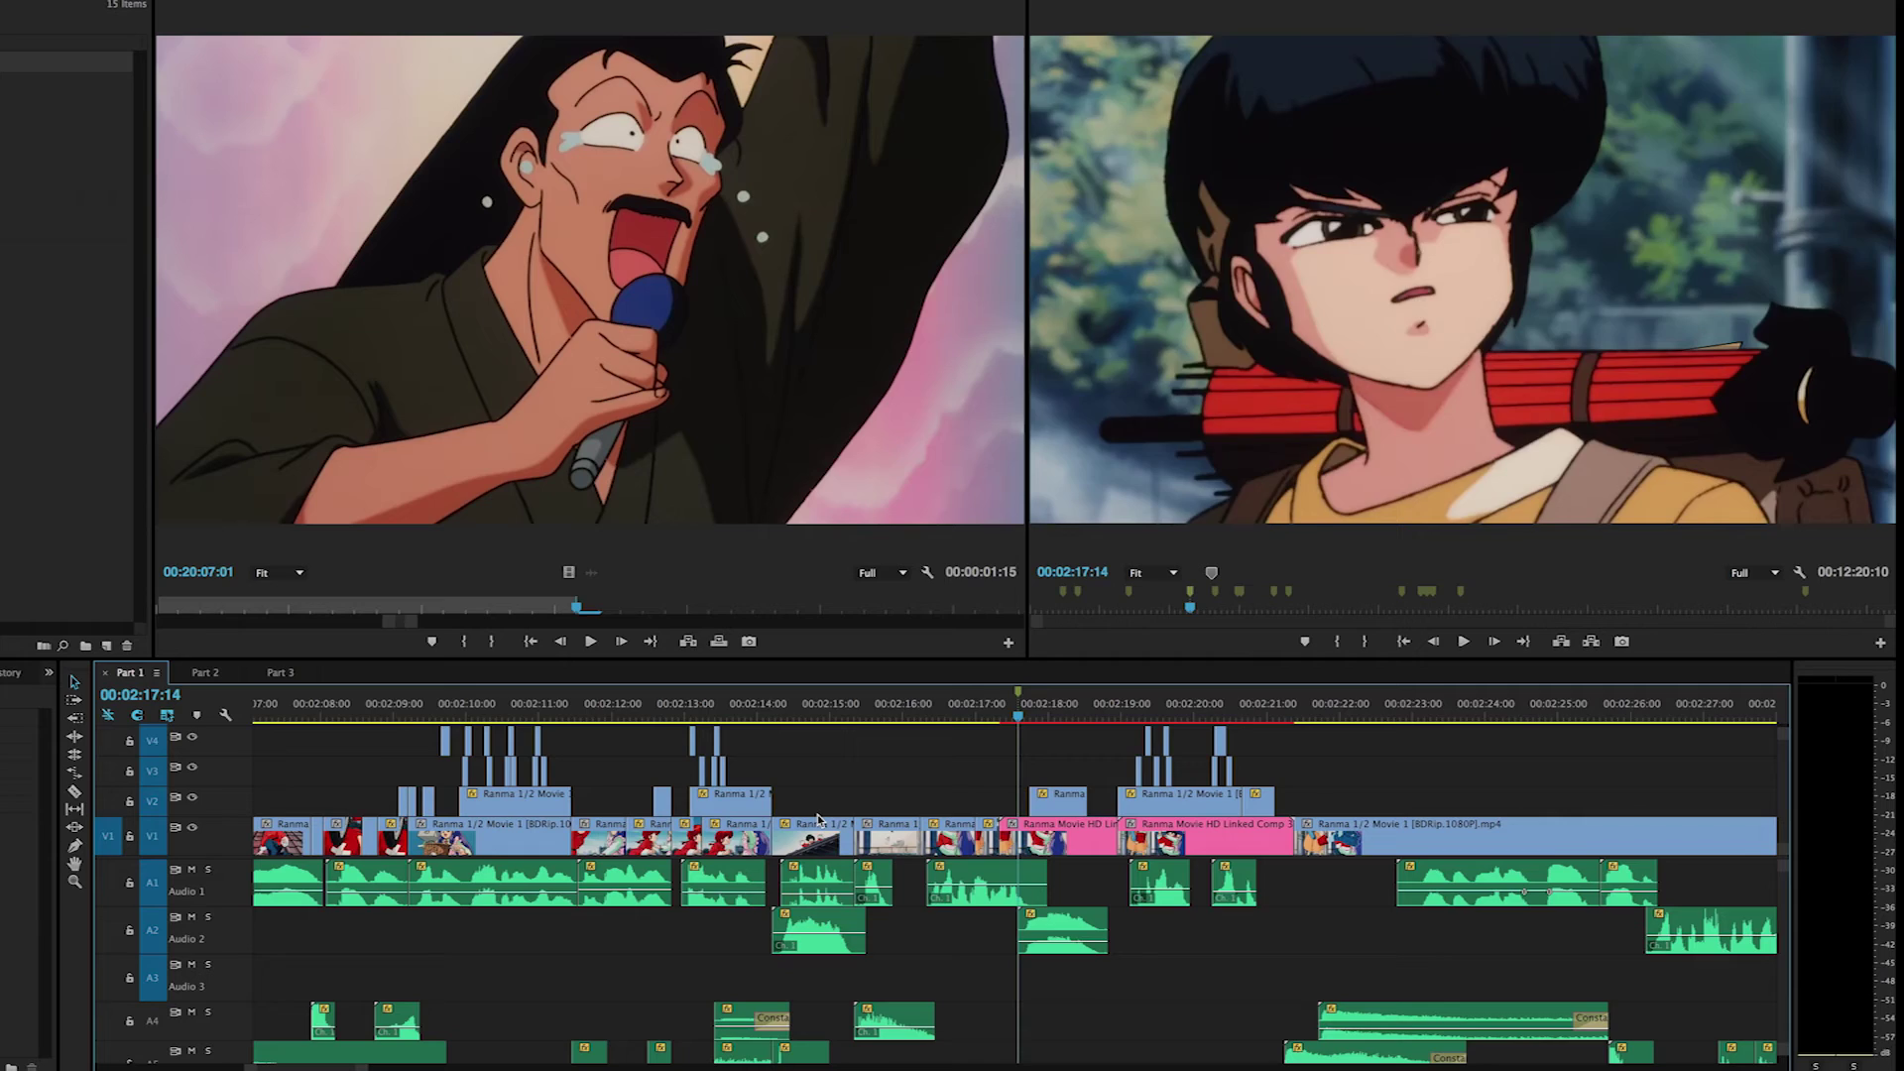
# Step: Scrub the Part 1 sequence from 00:02:17:14 to about 00:02:20:00 across the Ranma Movie HD linked comp clips
pyautogui.hscroll(3, 977, 903)
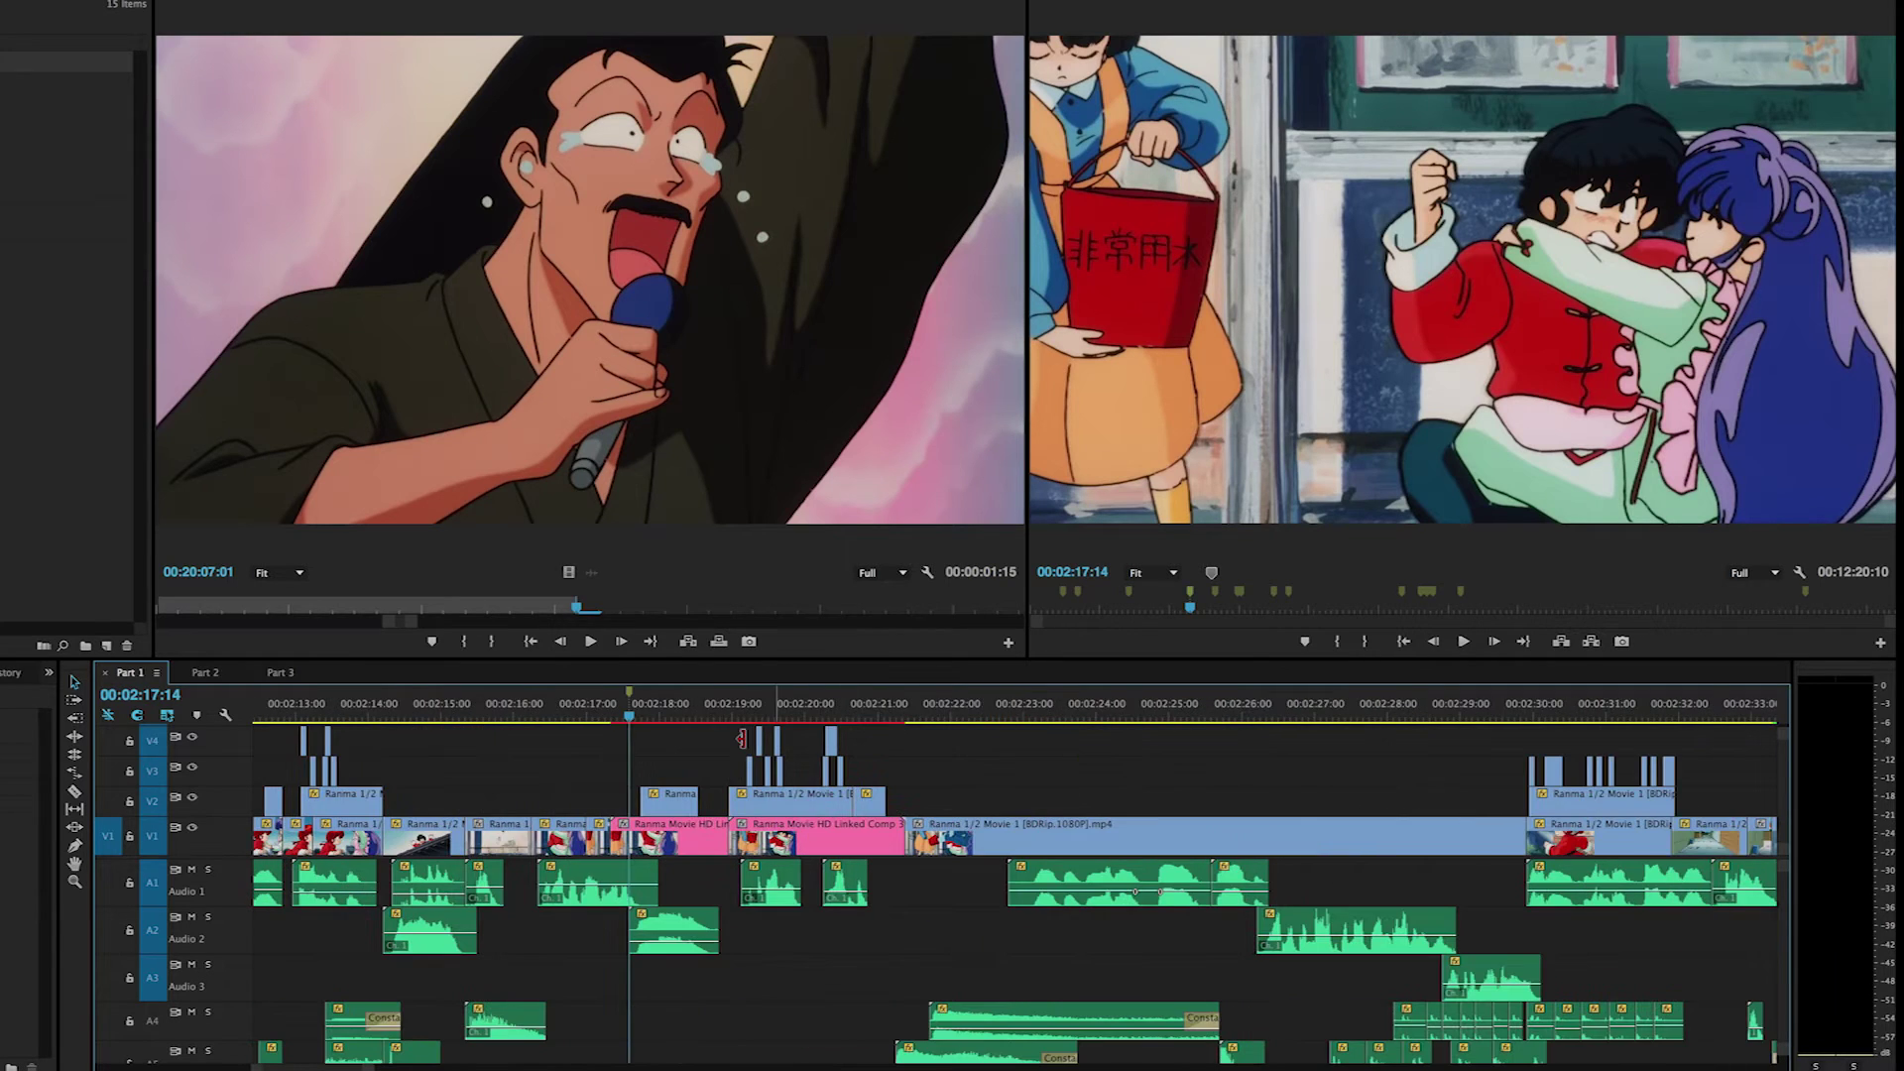
pyautogui.moveTo(627, 711); pyautogui.dragTo(799, 759)
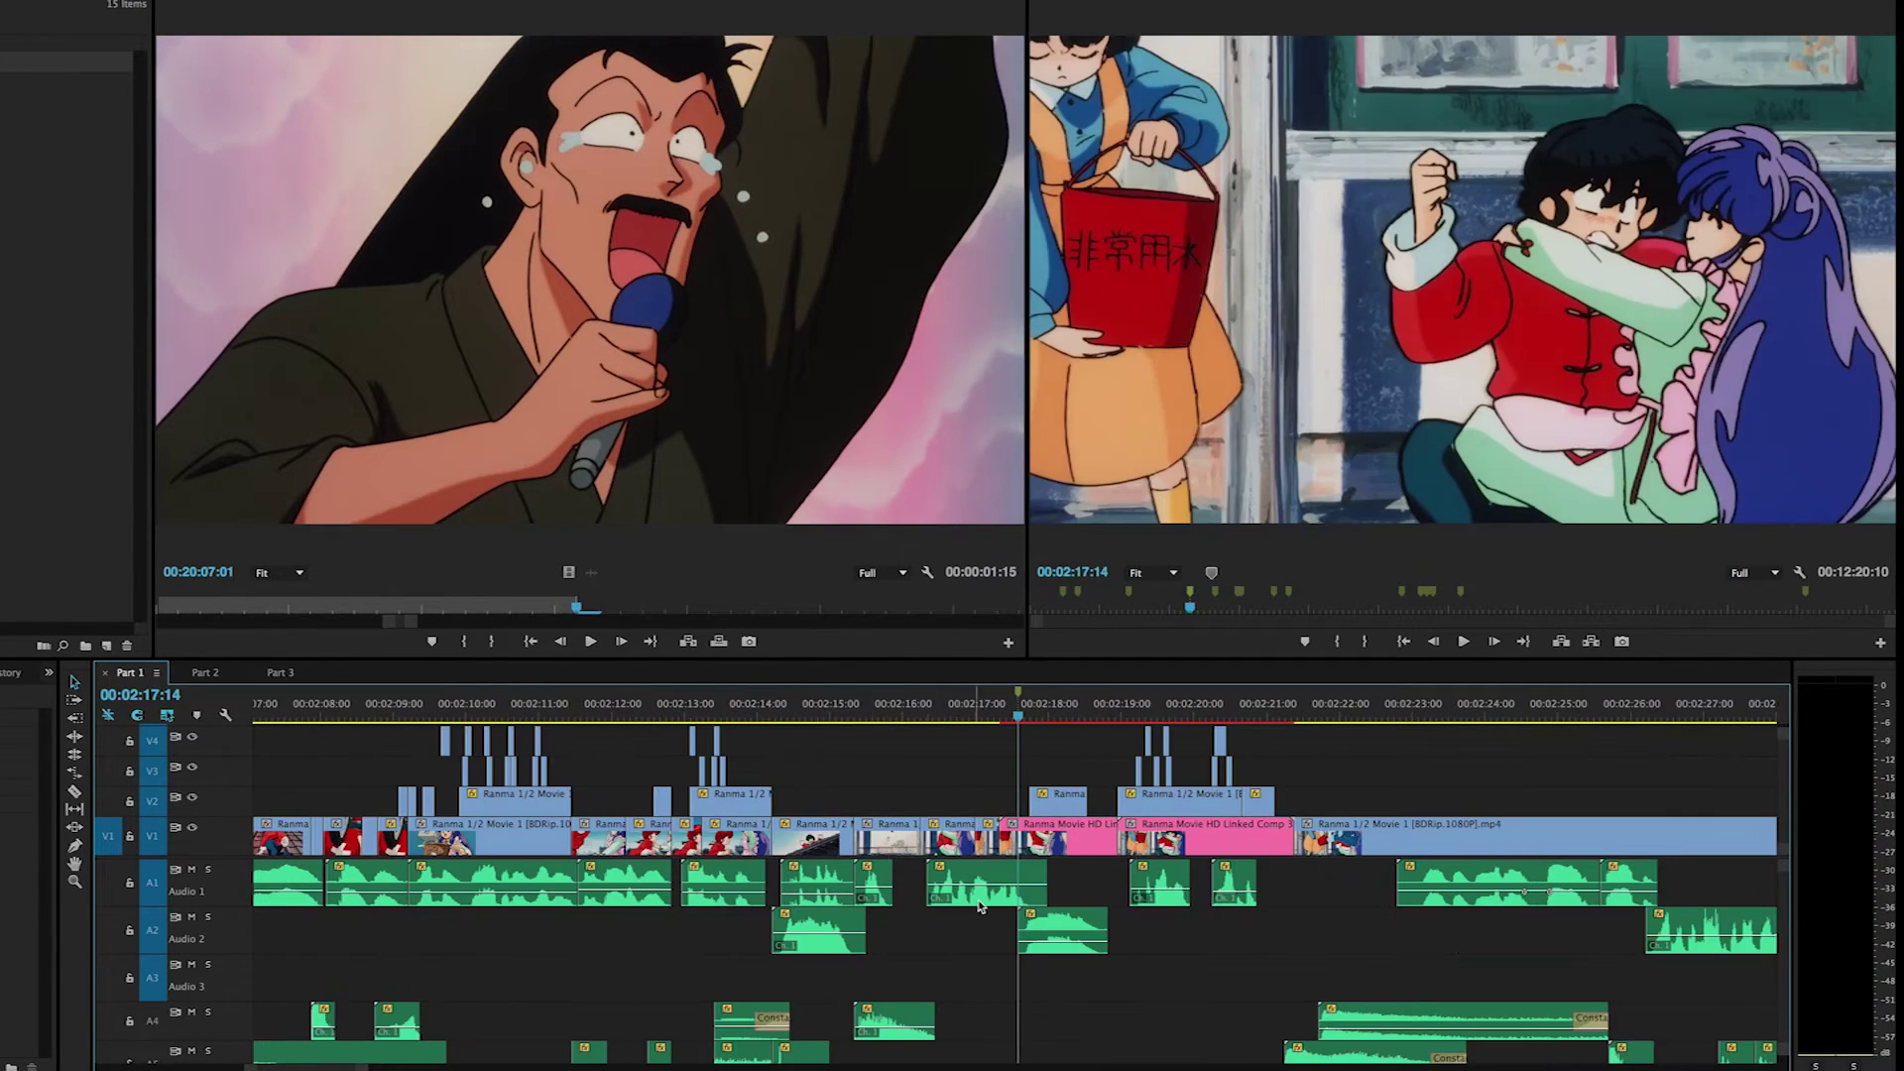
pyautogui.hscroll(3, 1015, 872)
pyautogui.click(647, 722)
pyautogui.moveTo(646, 722); pyautogui.dragTo(798, 759)
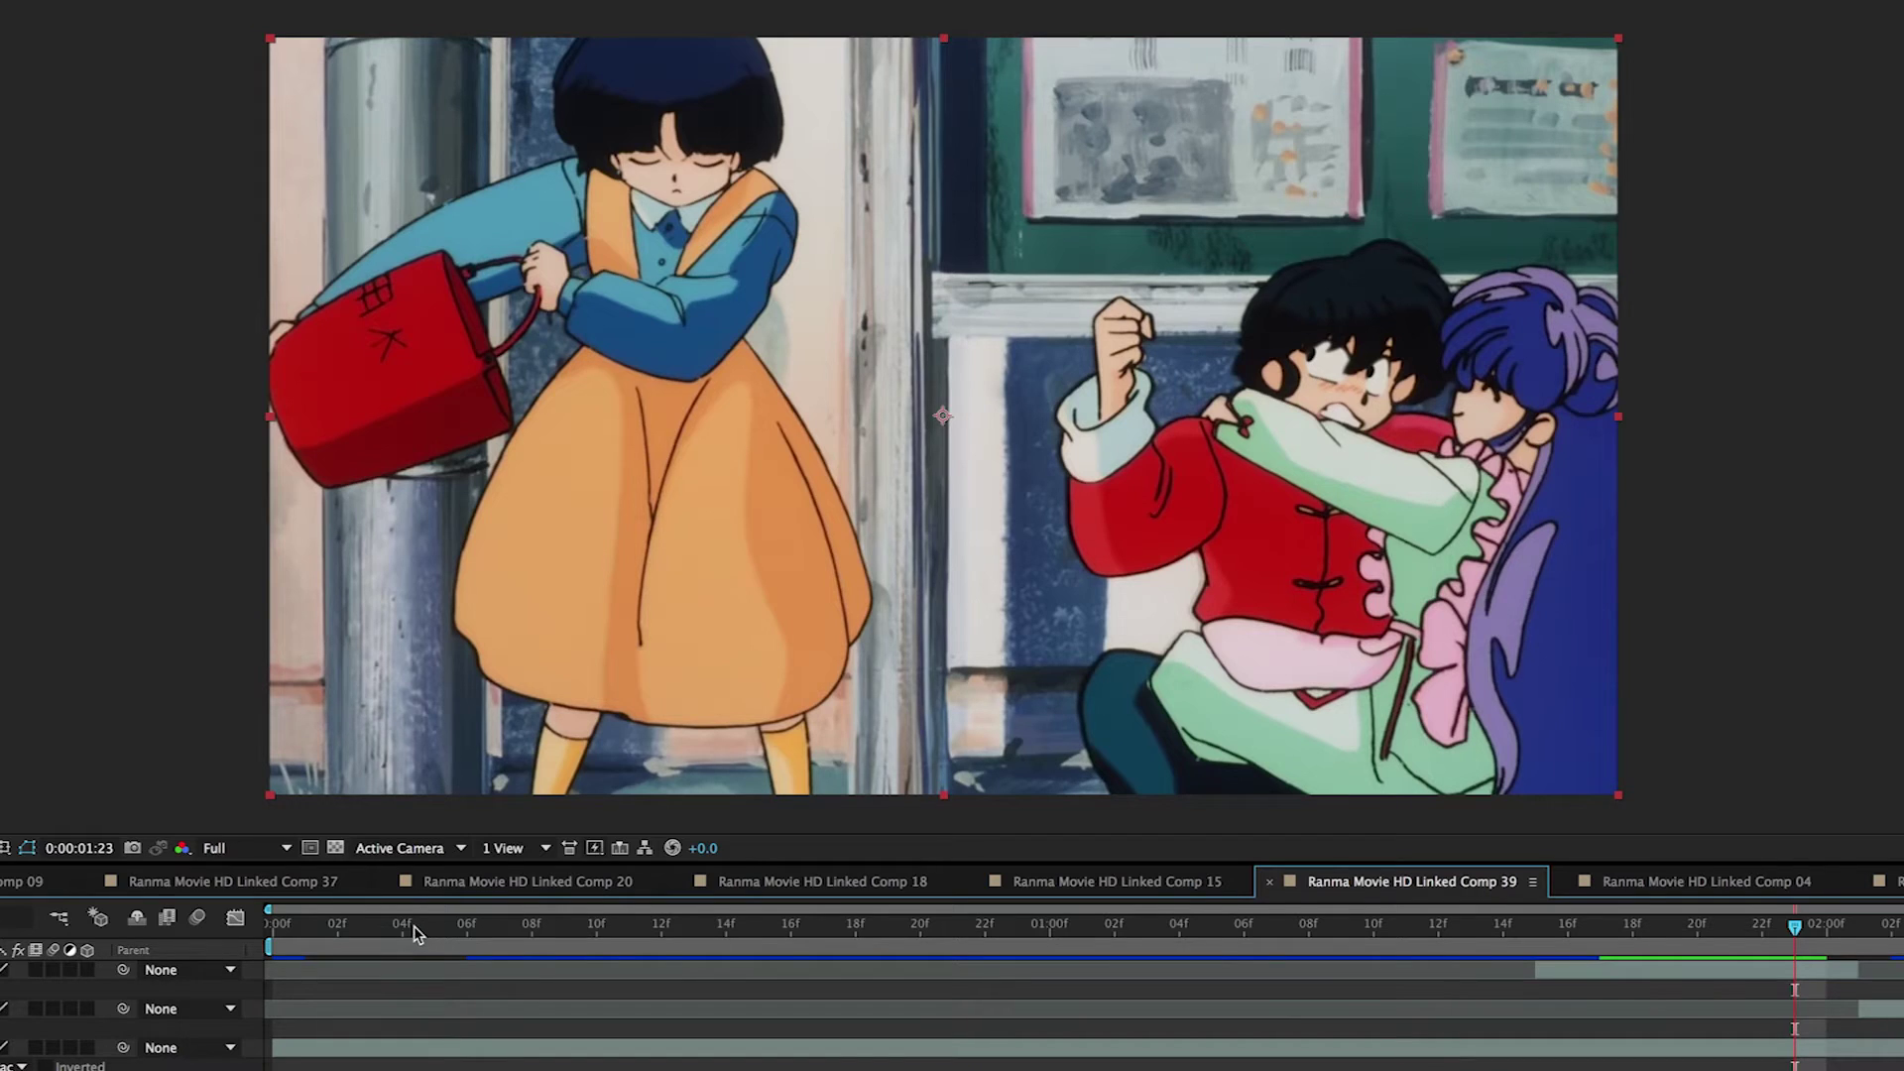
# Step: Return Ranma Movie HD Linked Comp 39 to 0:00:00:00, select the small masked layer over the boy's hair, and scrub to 0:00:00:11
pyautogui.click(271, 924)
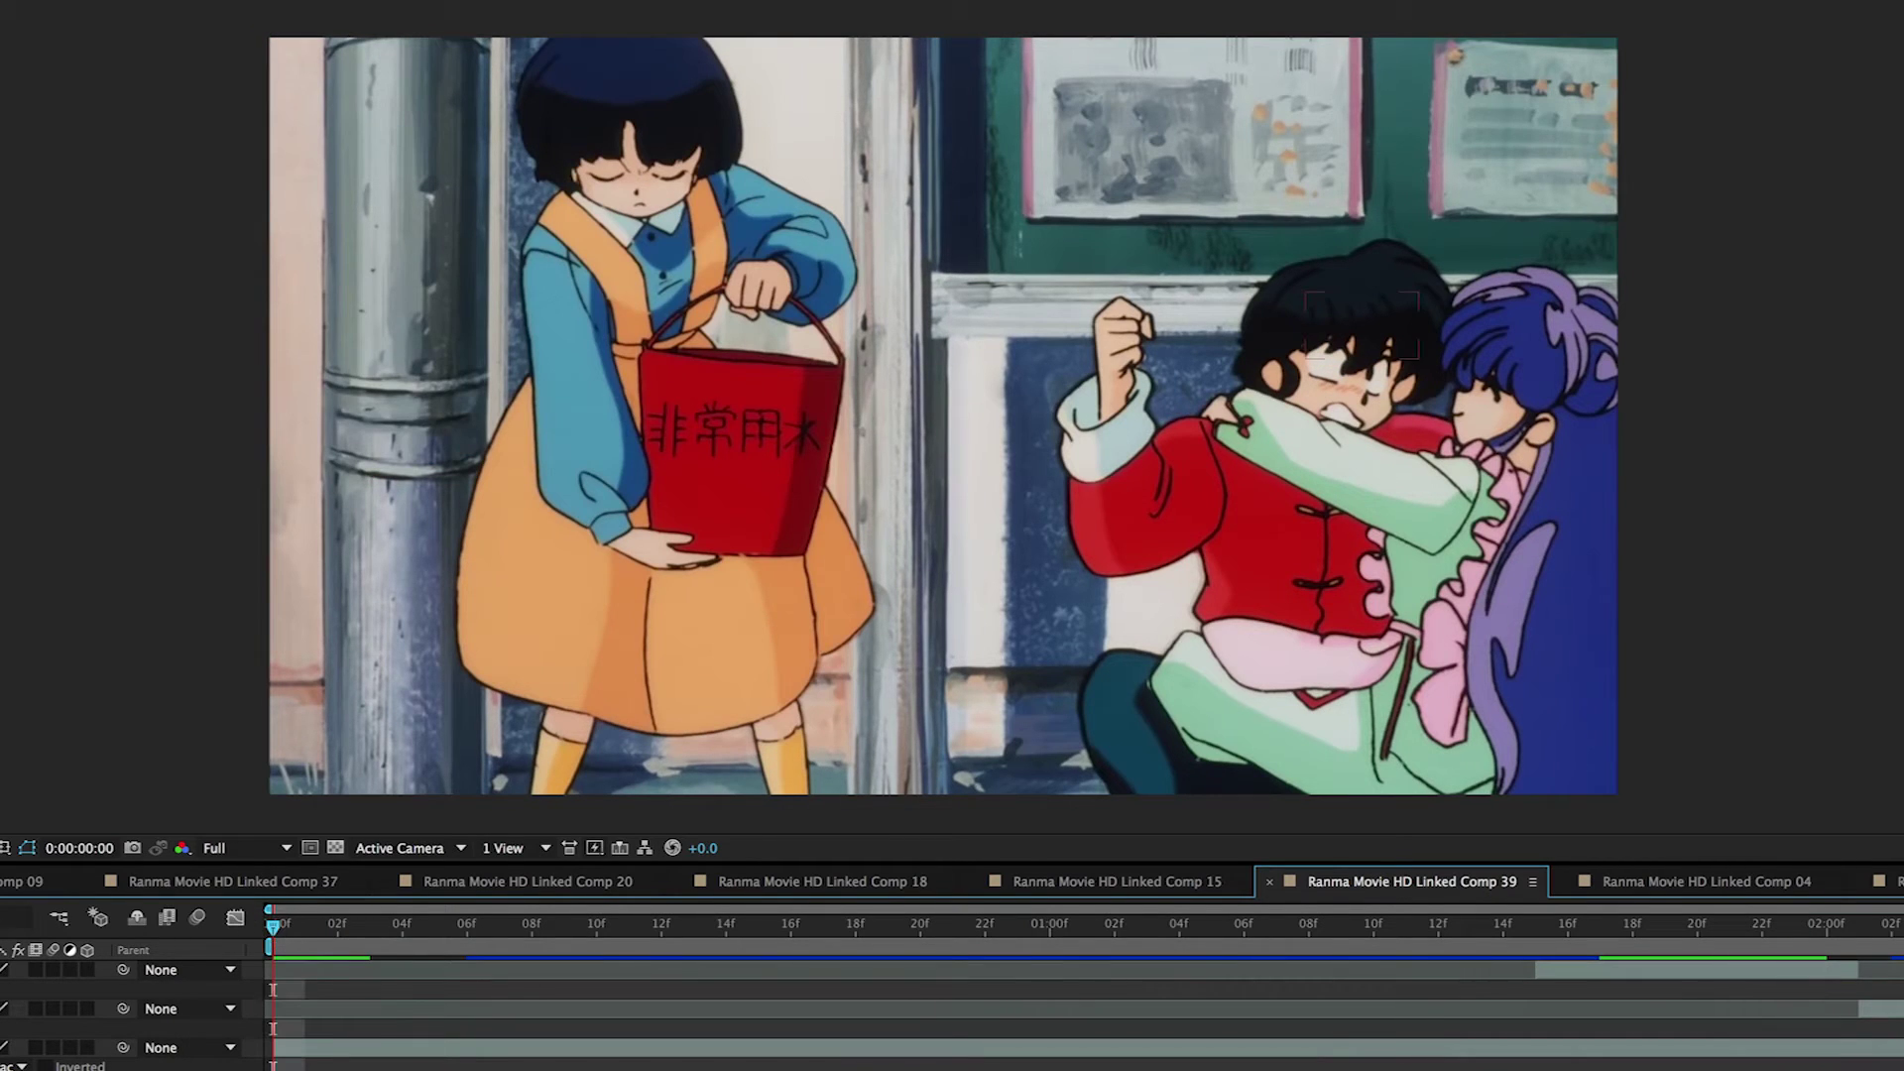
pyautogui.click(1240, 496)
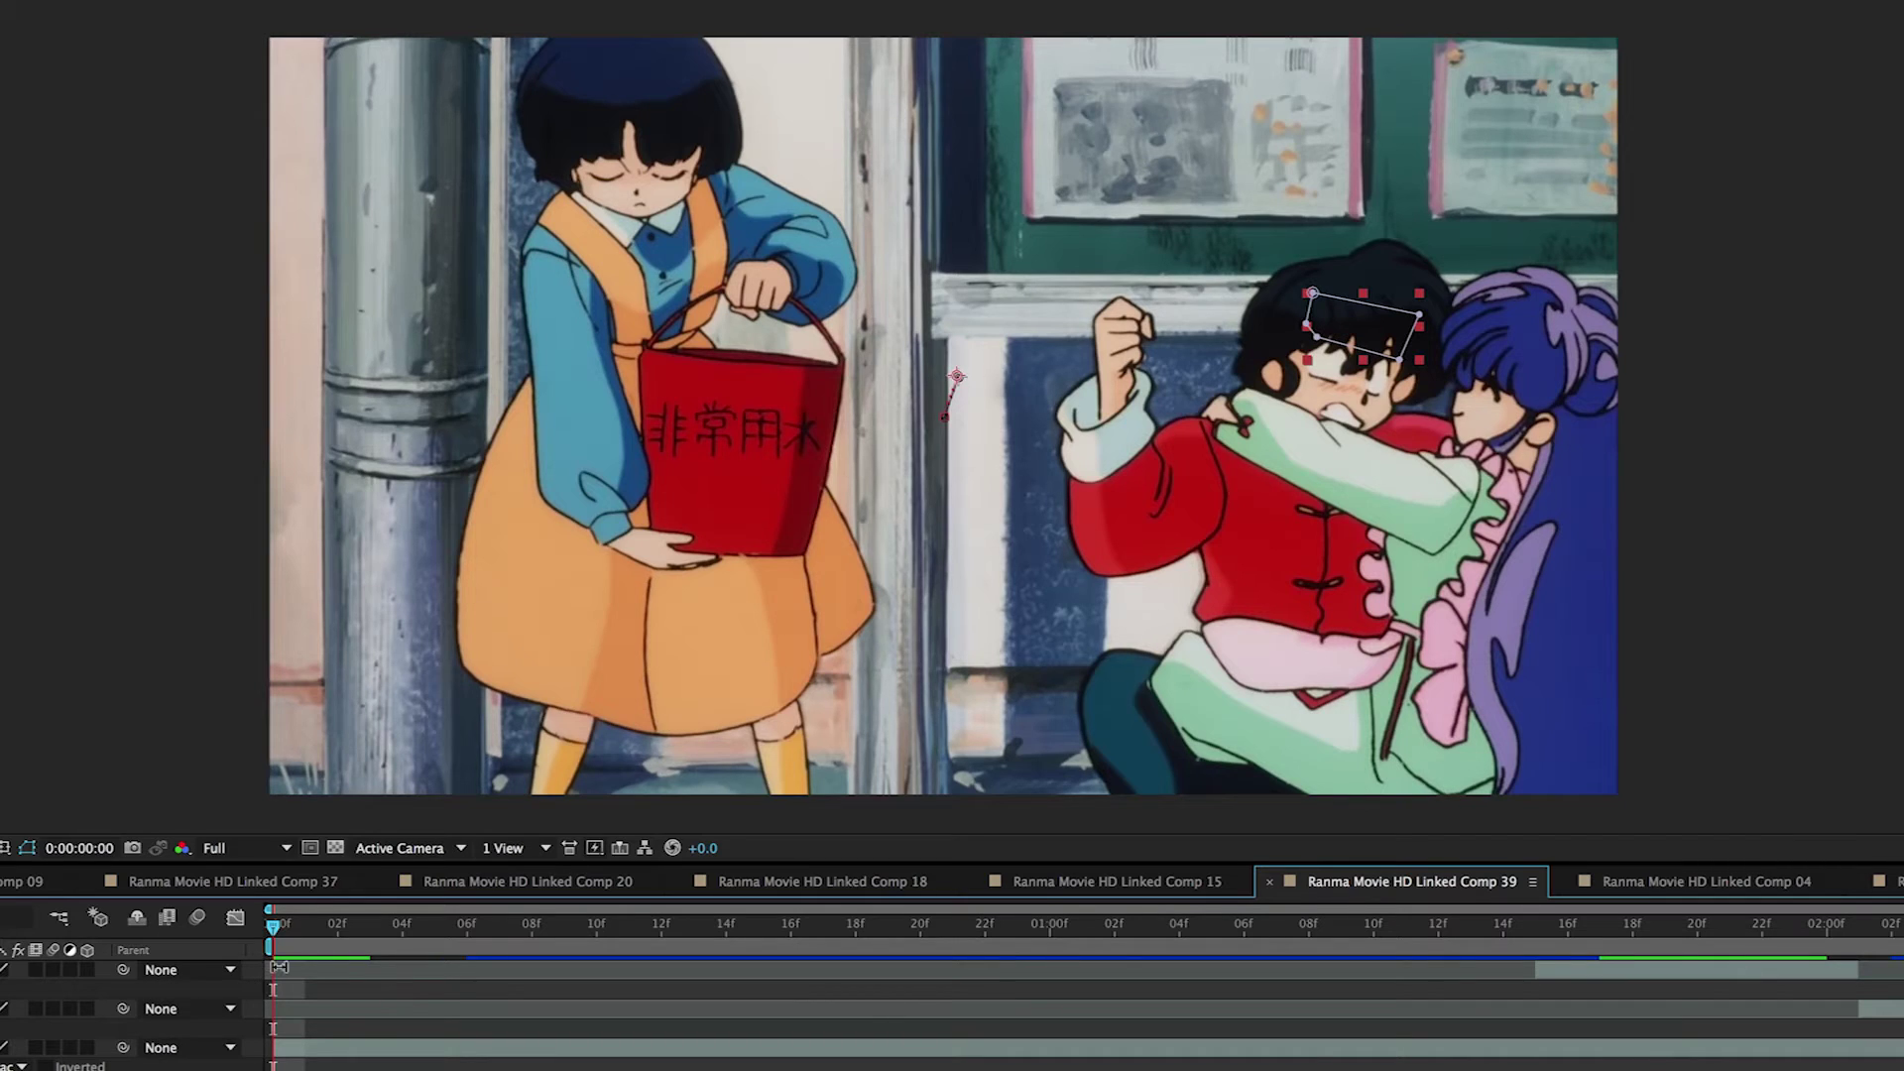
pyautogui.moveTo(282, 940); pyautogui.dragTo(629, 957)
pyautogui.click(1718, 448)
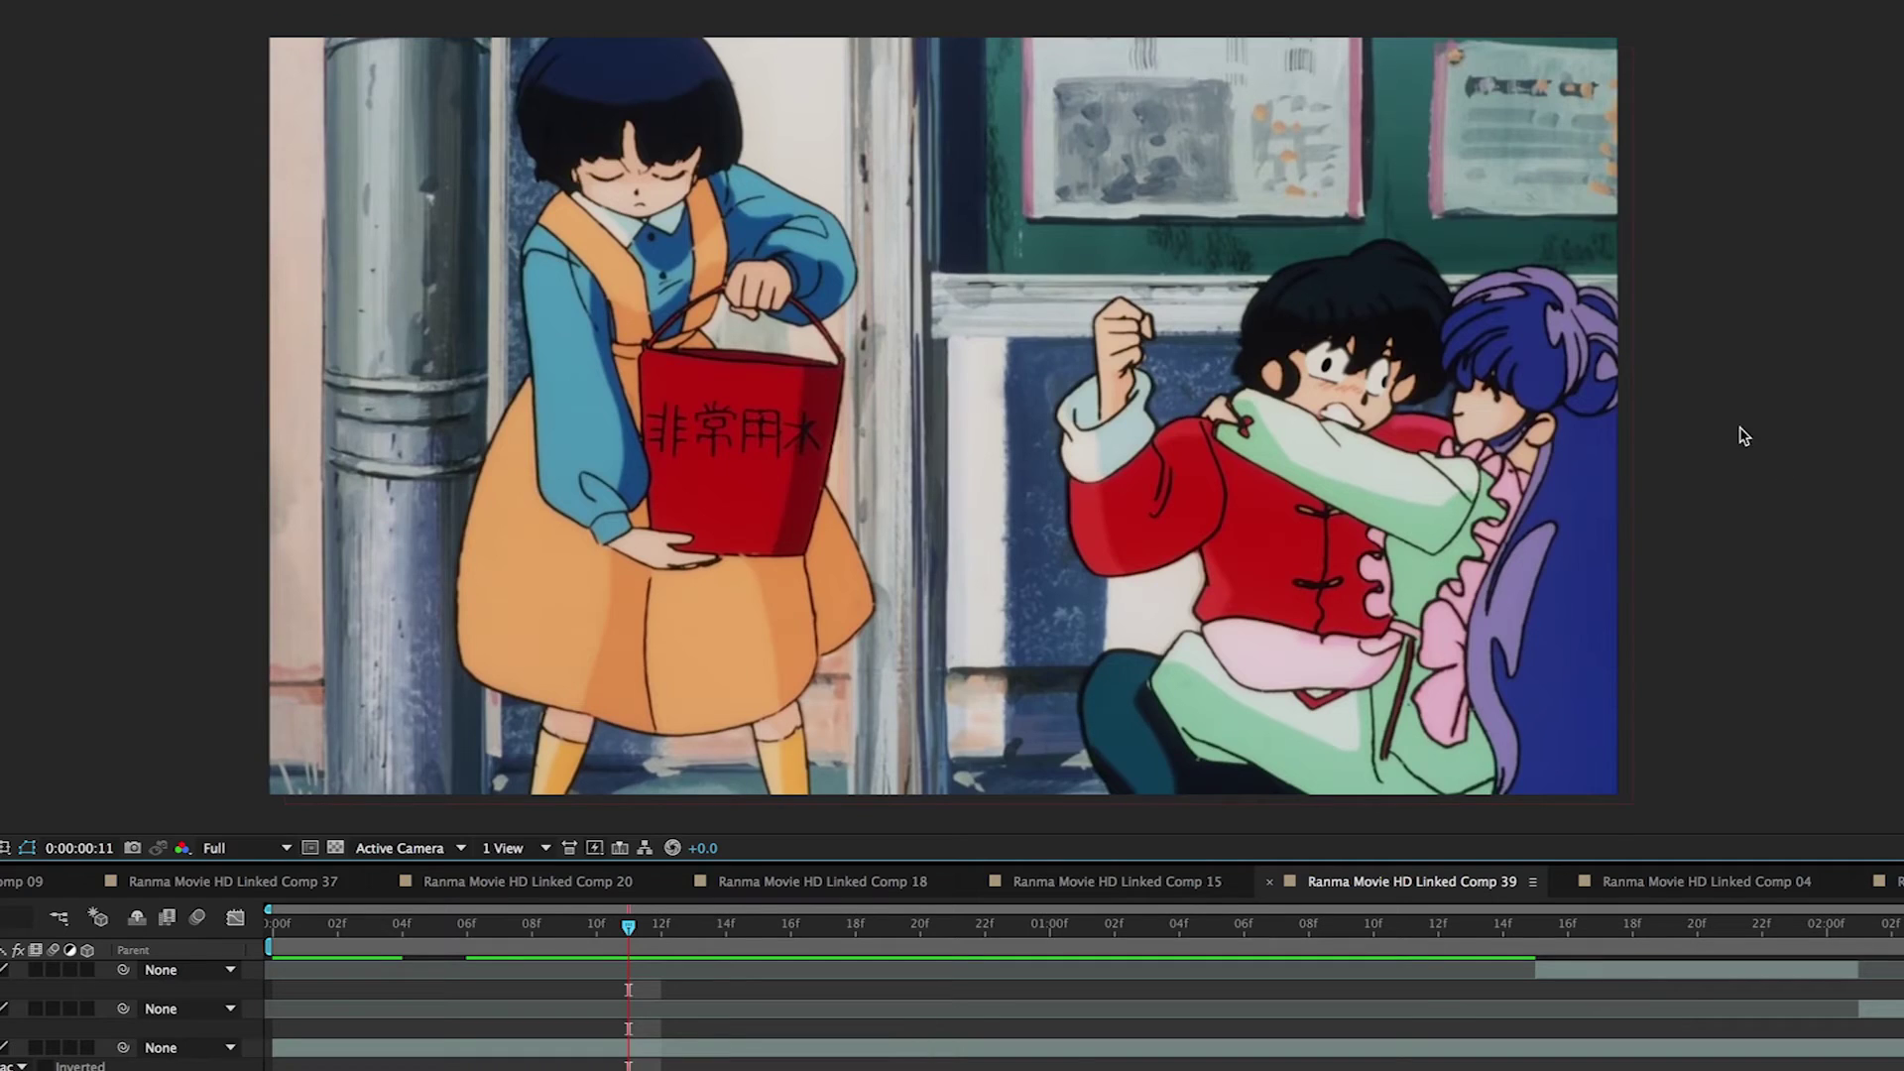
pyautogui.moveTo(1665, 417); pyautogui.dragTo(1464, 446)
pyautogui.scroll(1, 1465, 446)
pyautogui.scroll(1, 1515, 494)
pyautogui.scroll(1, 1530, 502)
pyautogui.scroll(-3, 1817, 541)
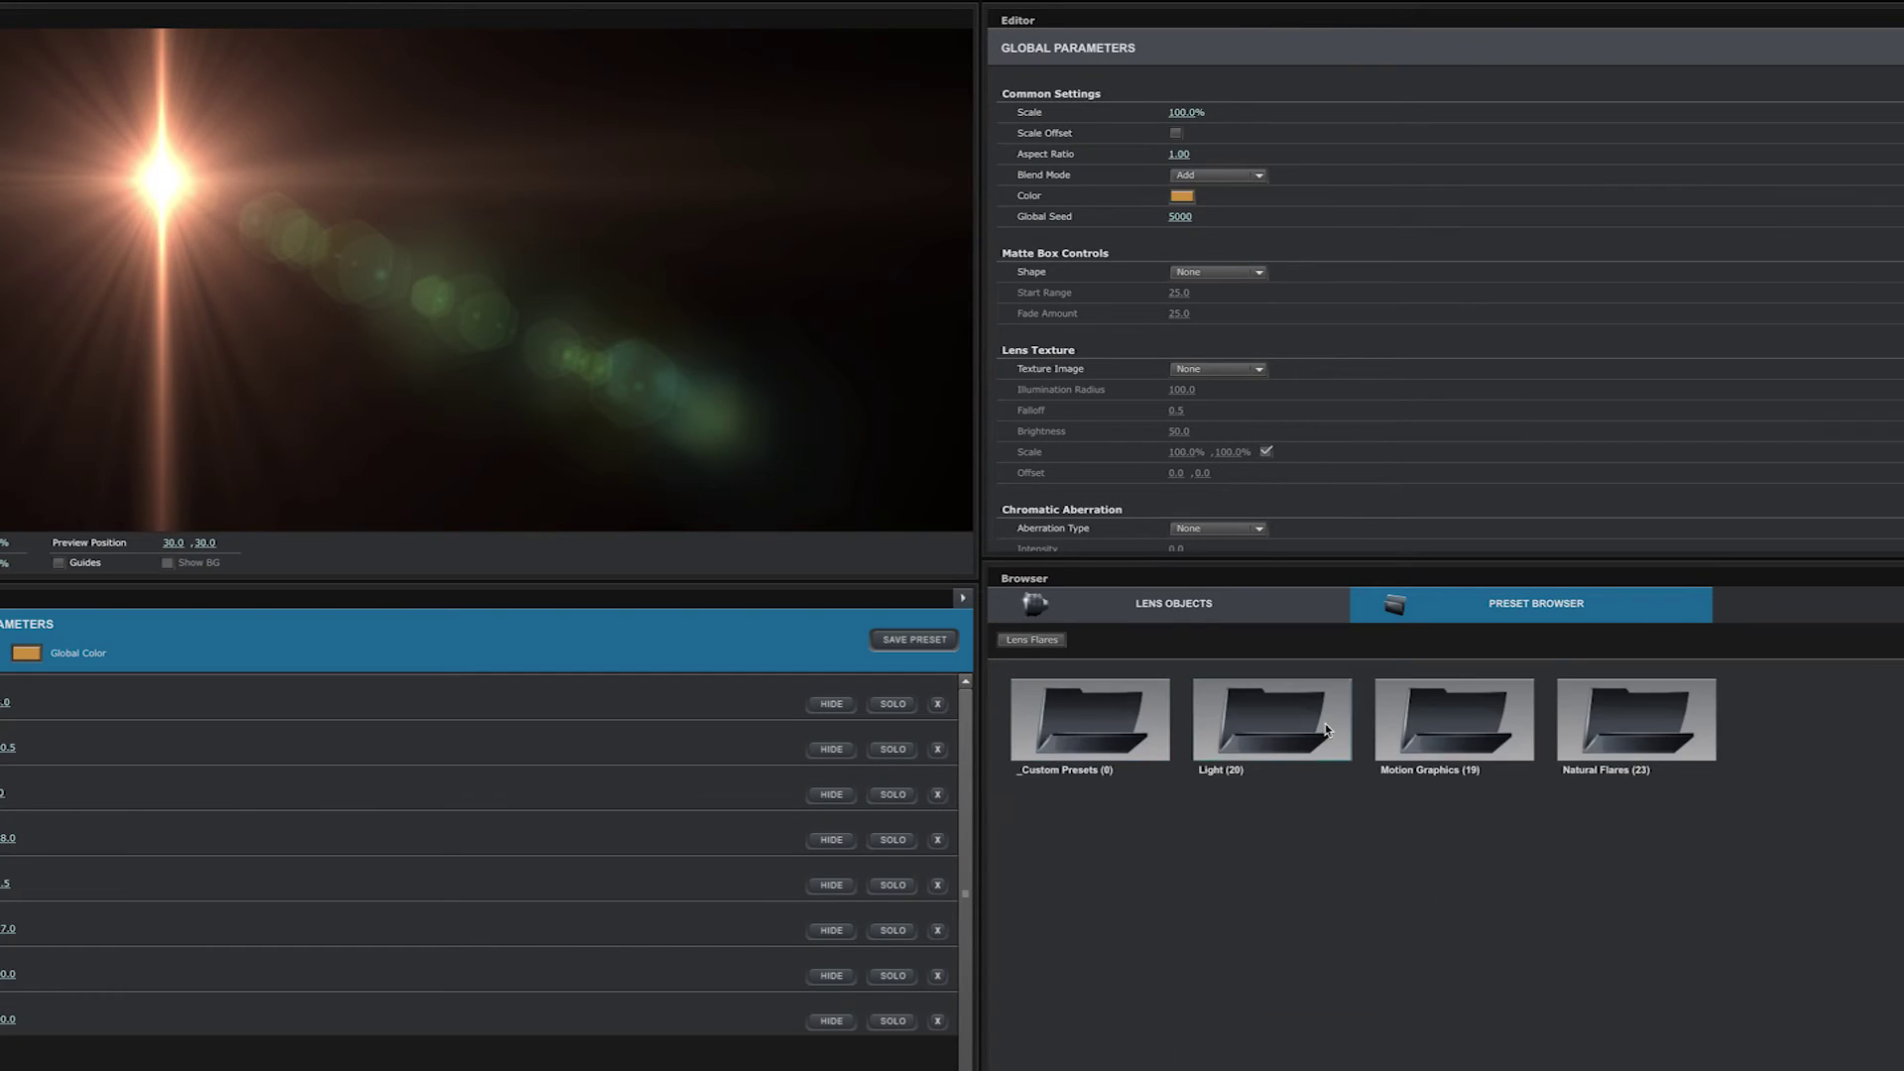
# Step: Browse the Motion Graphics and Natural Flares lens flare presets, and scrub the CAfe composition past 0:00:03:00
pyautogui.doubleClick(1455, 719)
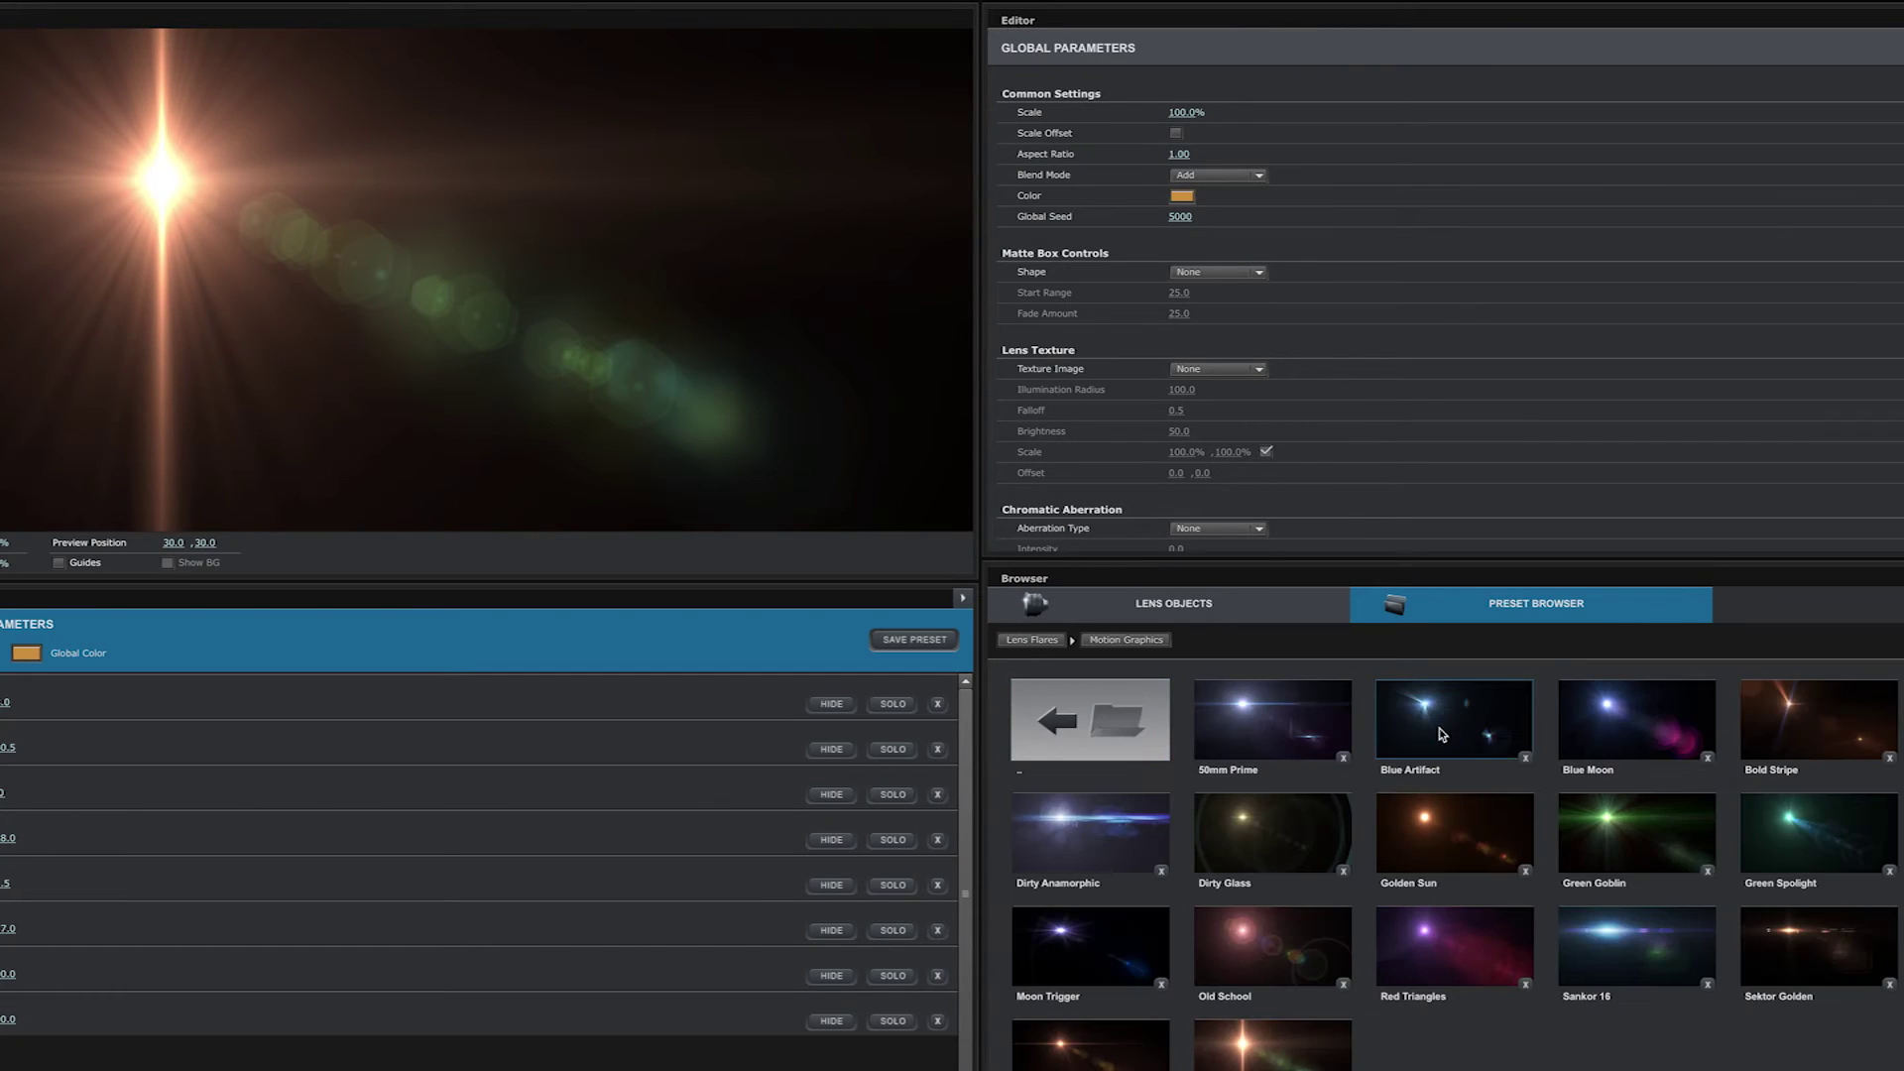
pyautogui.doubleClick(1096, 732)
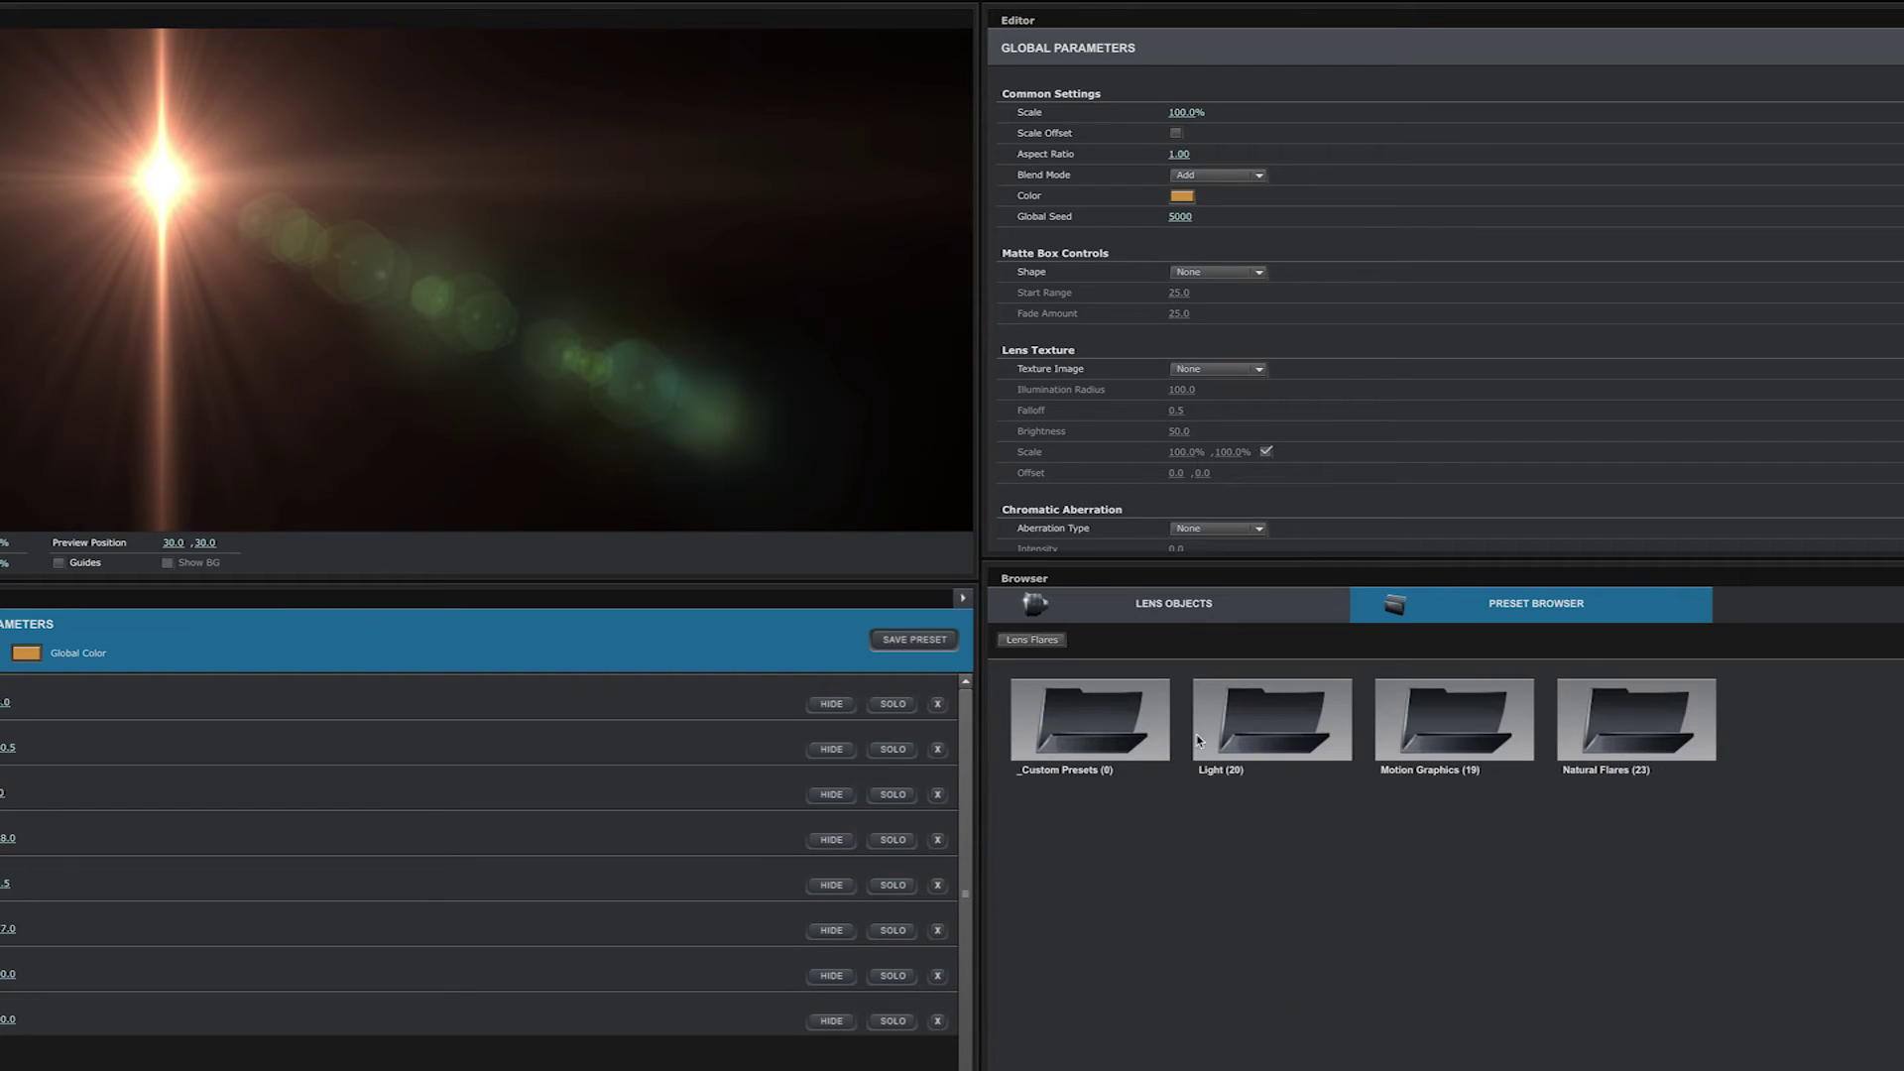
pyautogui.doubleClick(1635, 754)
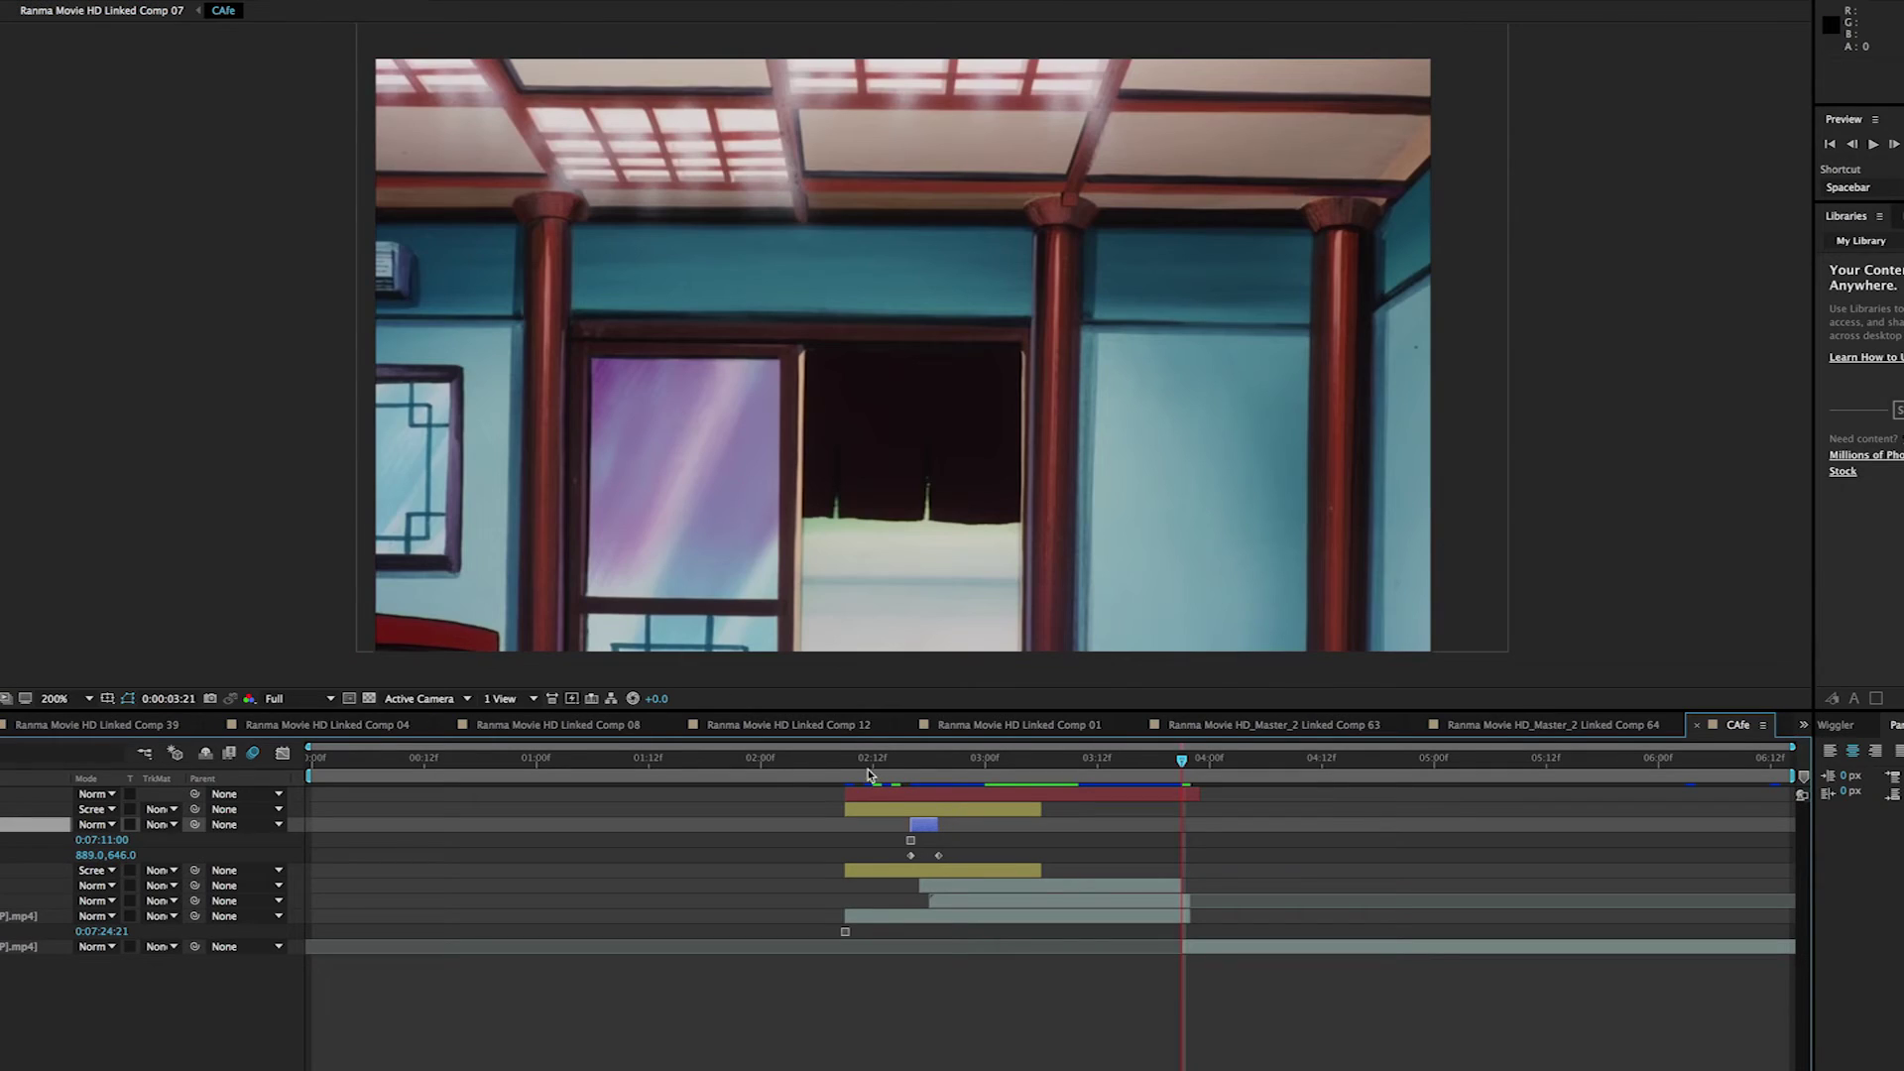
pyautogui.moveTo(867, 770); pyautogui.dragTo(1059, 831)
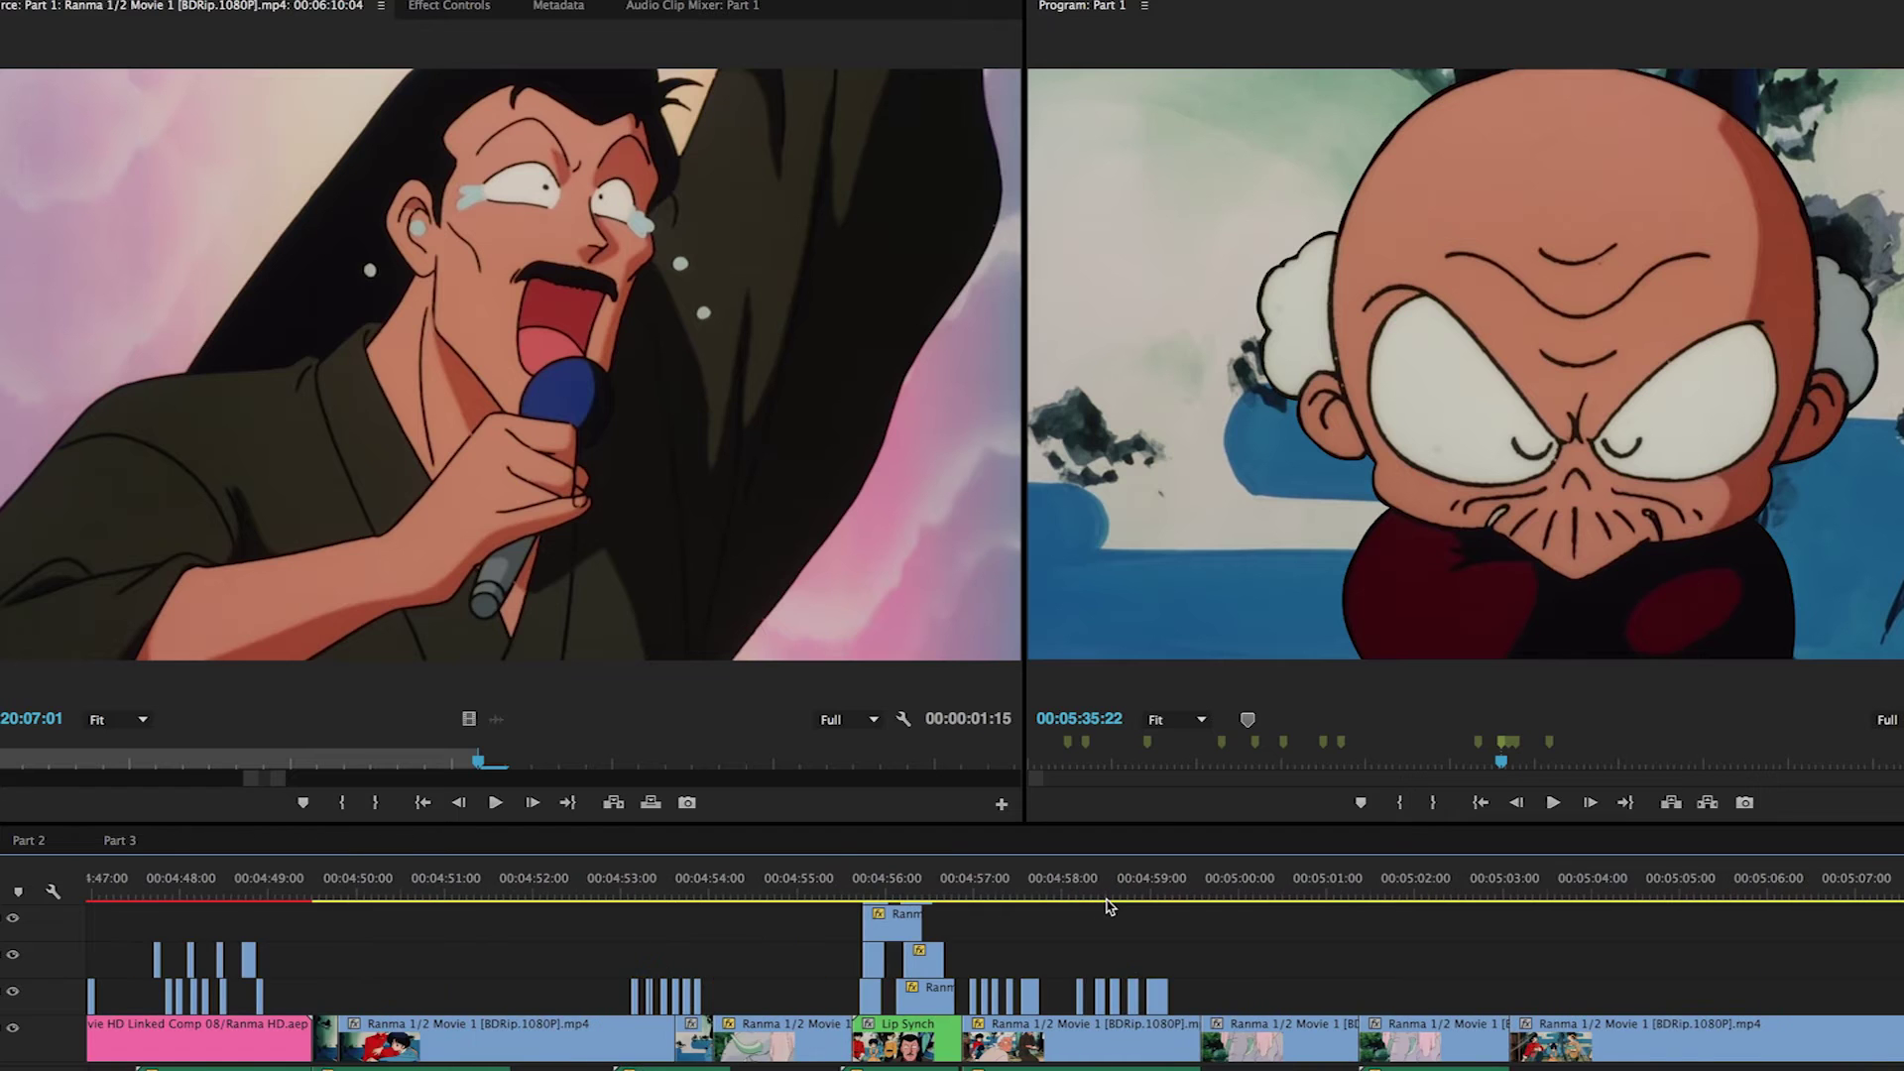
# Step: Switch to Premiere Pro, move to the start of the Linked Comp 08 clip, and open Linked Comp 12 in After Effects
pyautogui.scroll(8, 1106, 905)
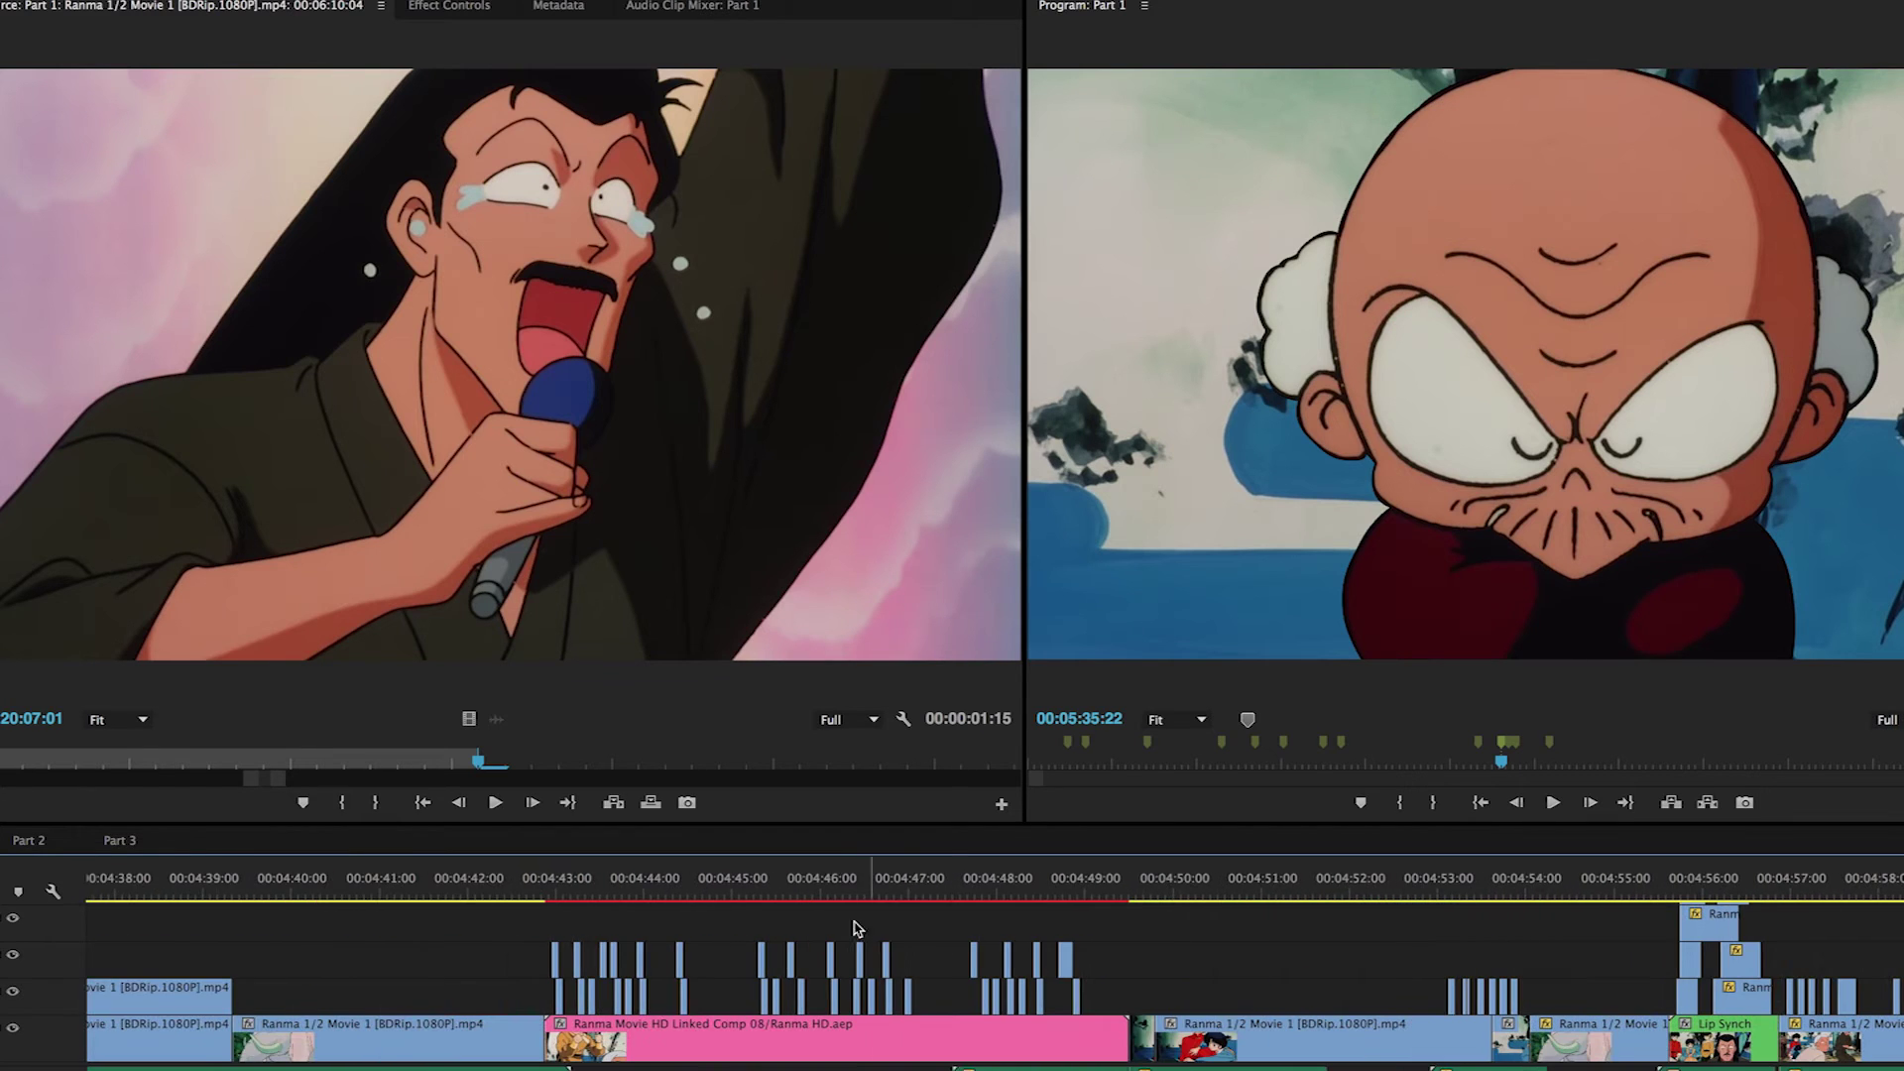
pyautogui.click(544, 904)
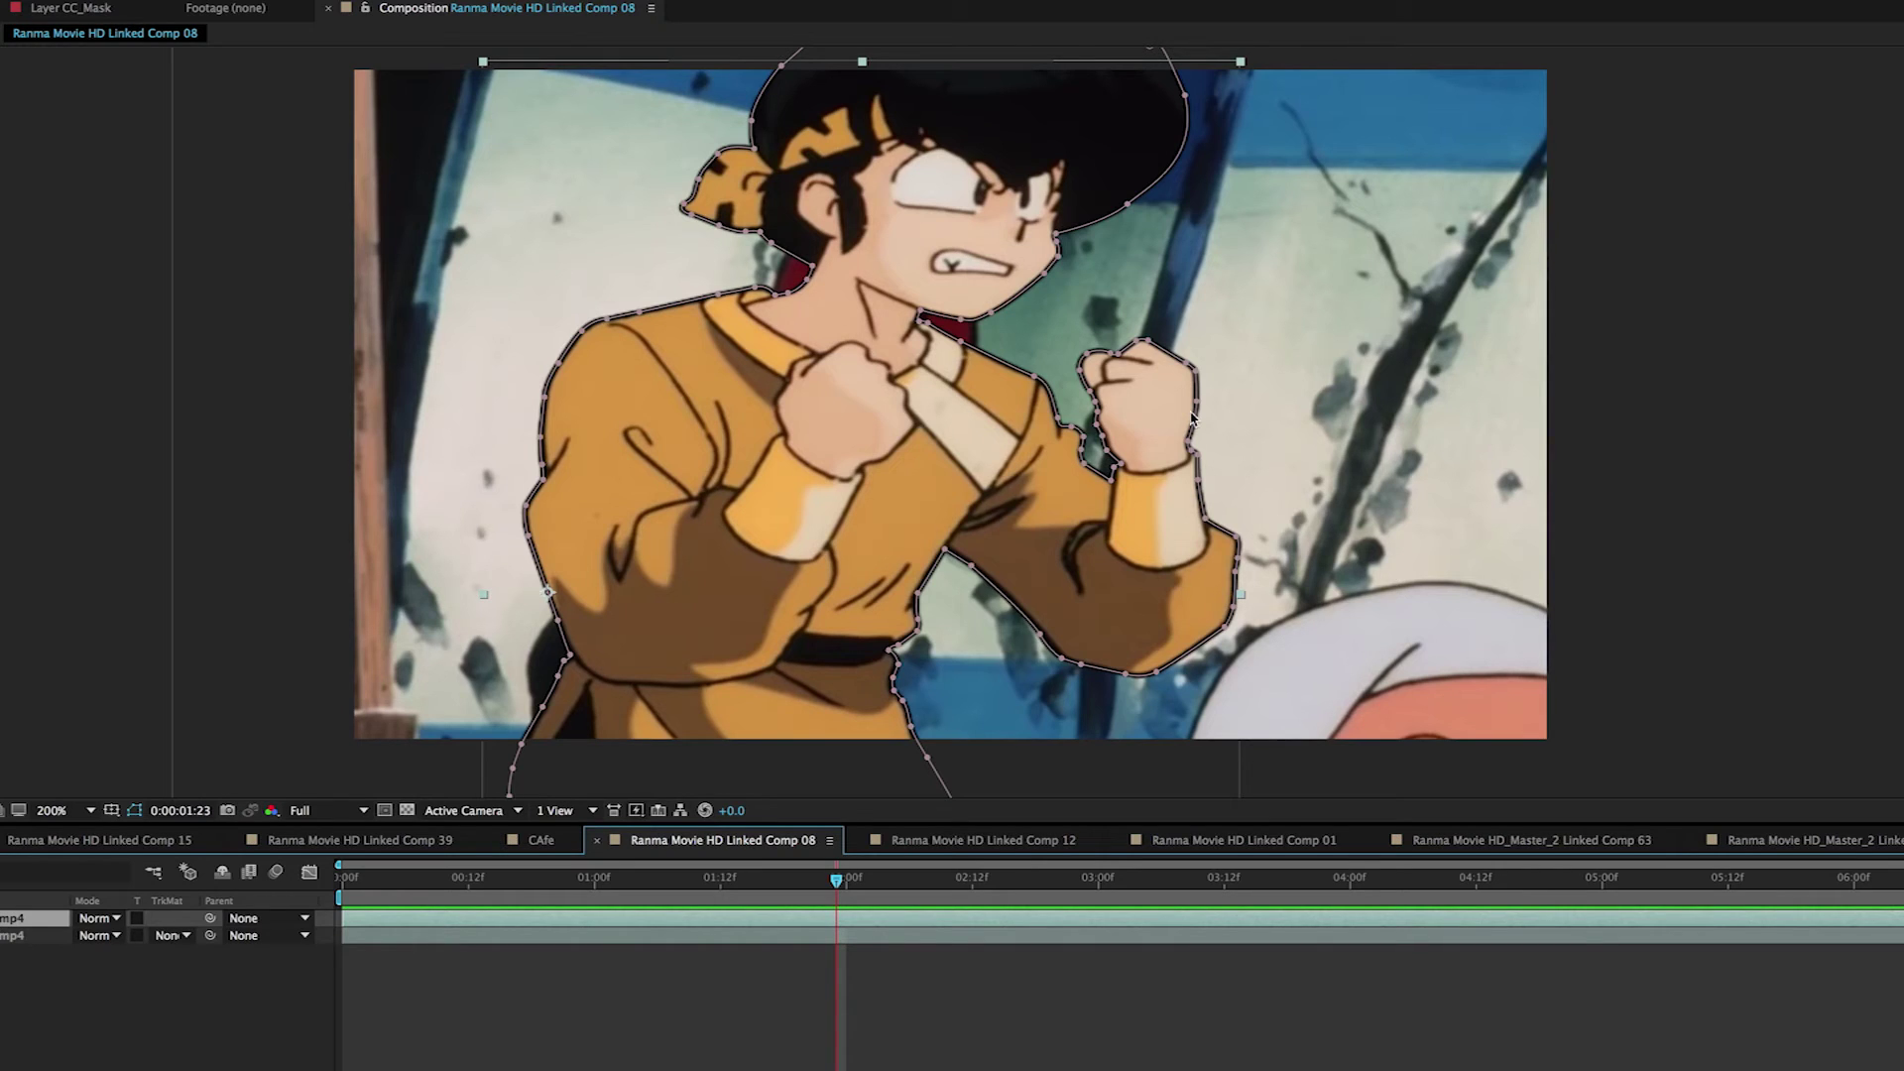
pyautogui.click(1009, 841)
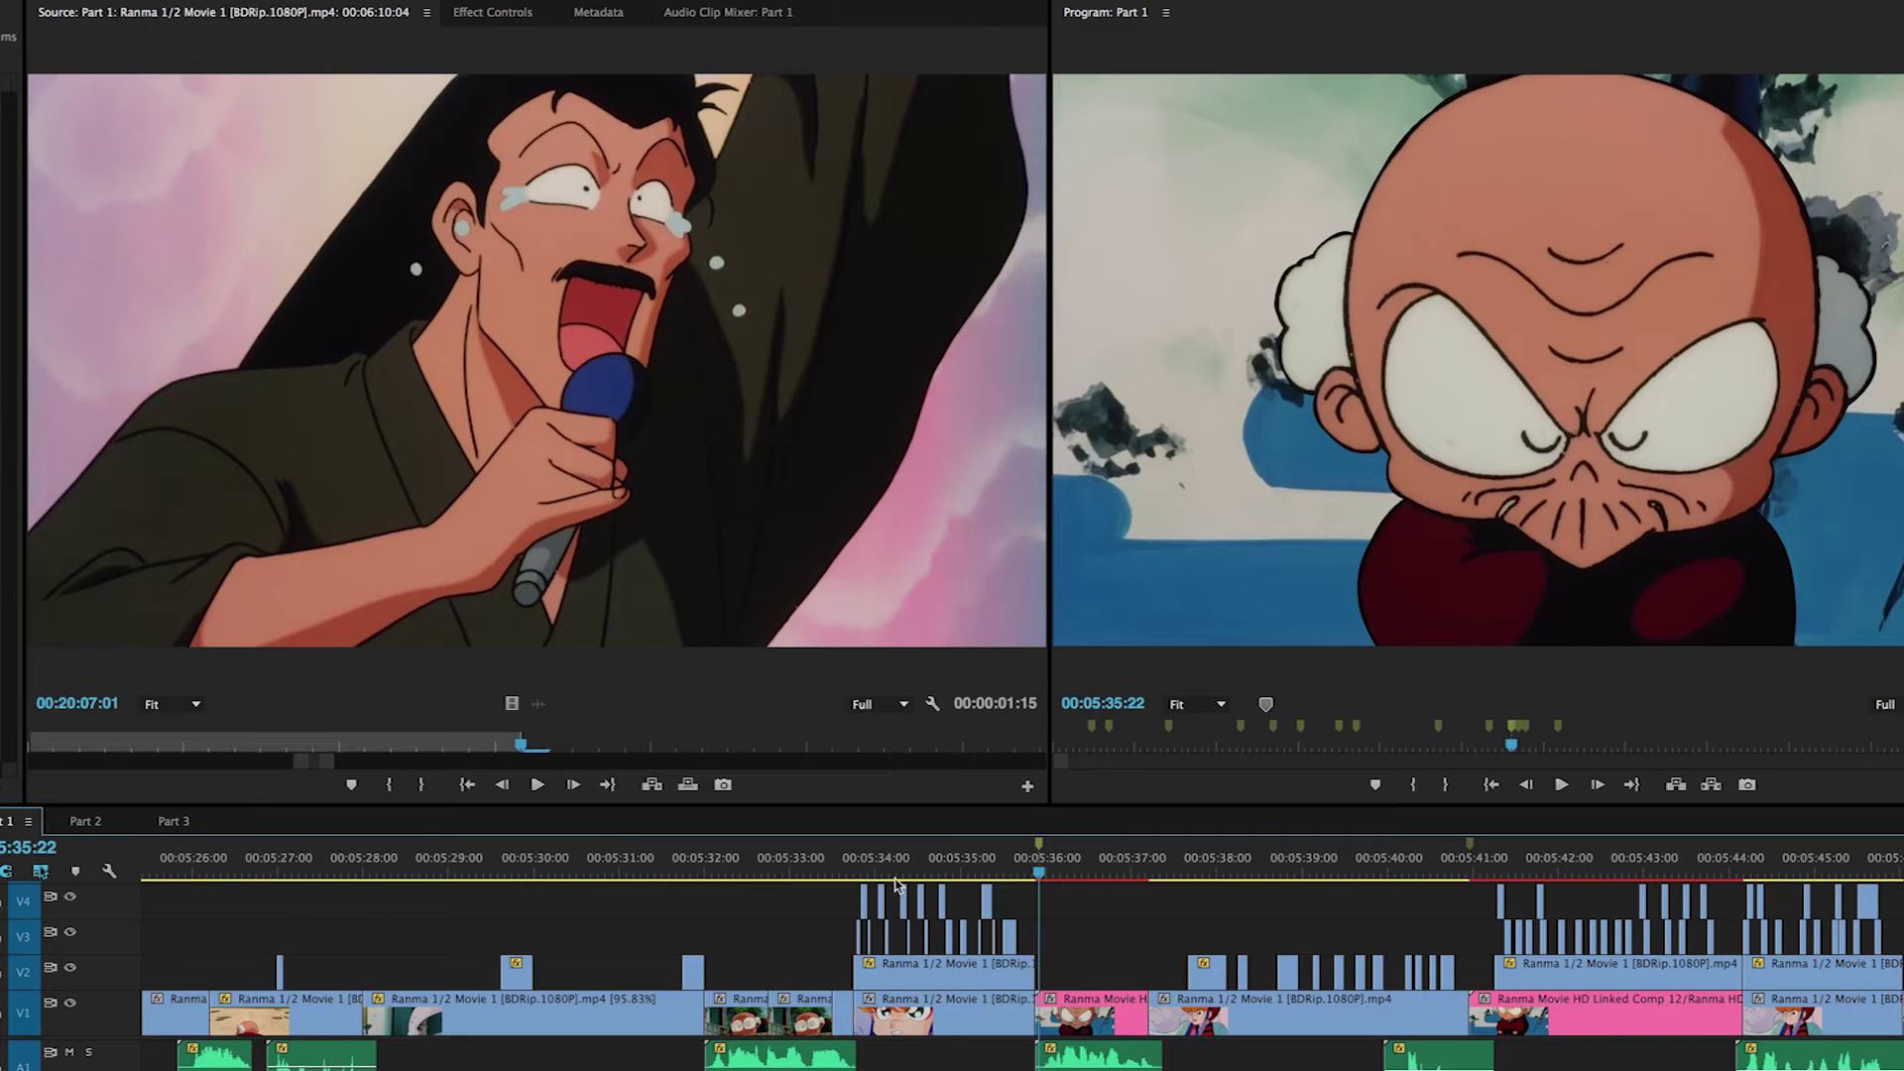
# Step: Switch to Premiere Pro, step through the sequence markers to 00:05:46:02, and return to the marker at 00:05:19:13
pyautogui.hotkey('shift', 'm')
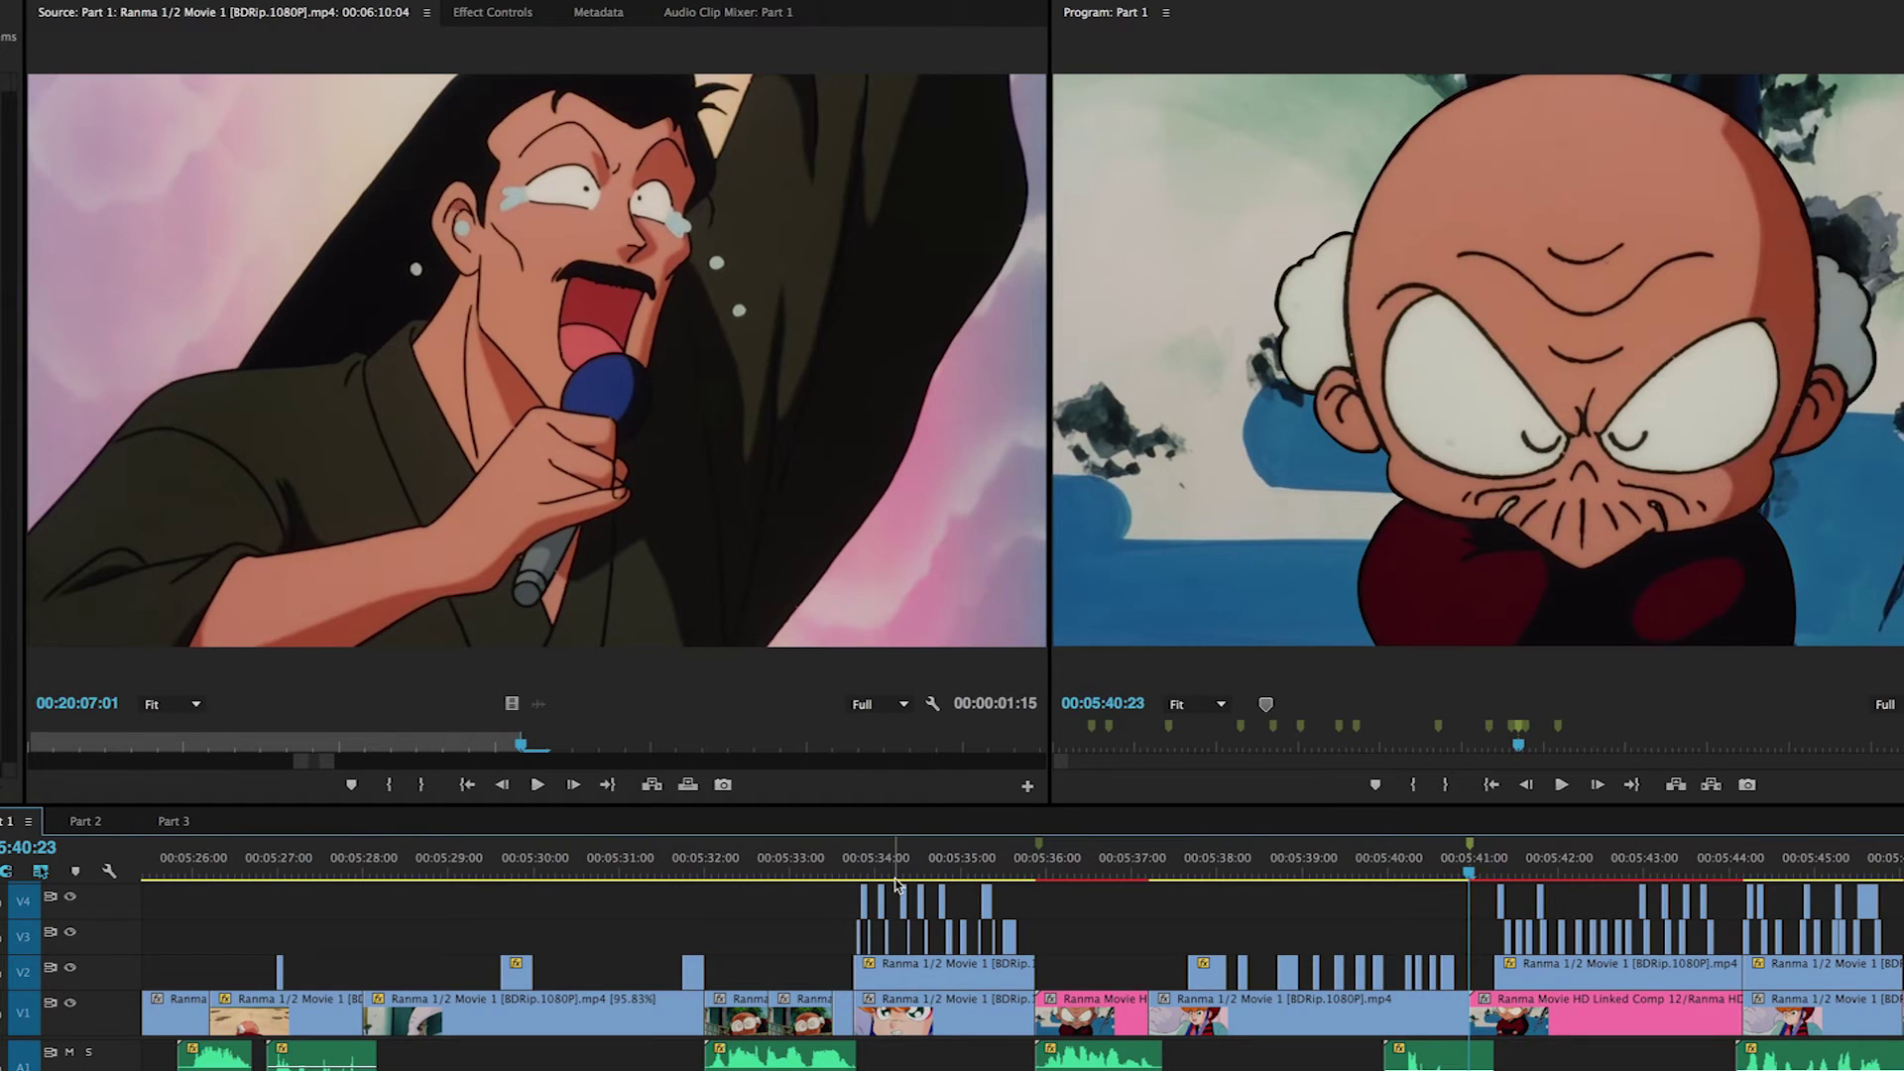
pyautogui.hotkey('shift', 'm')
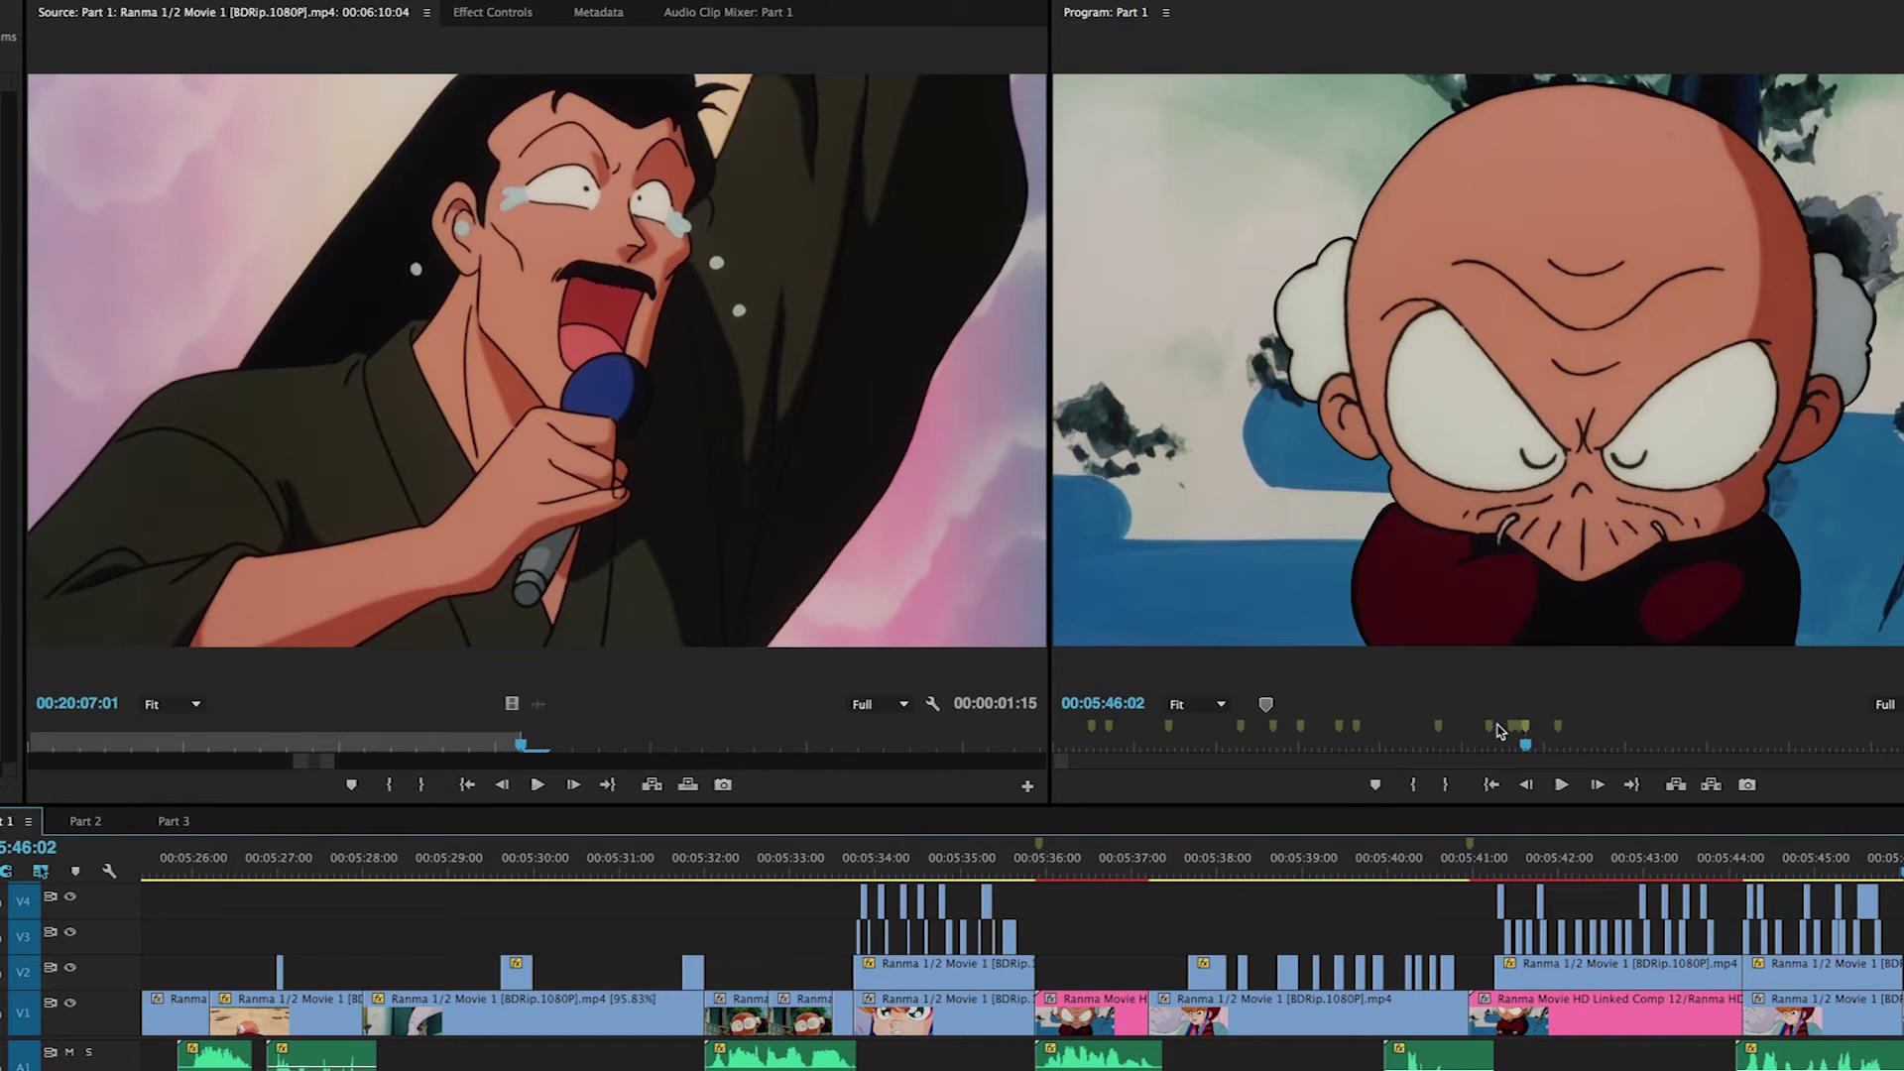
pyautogui.click(1488, 729)
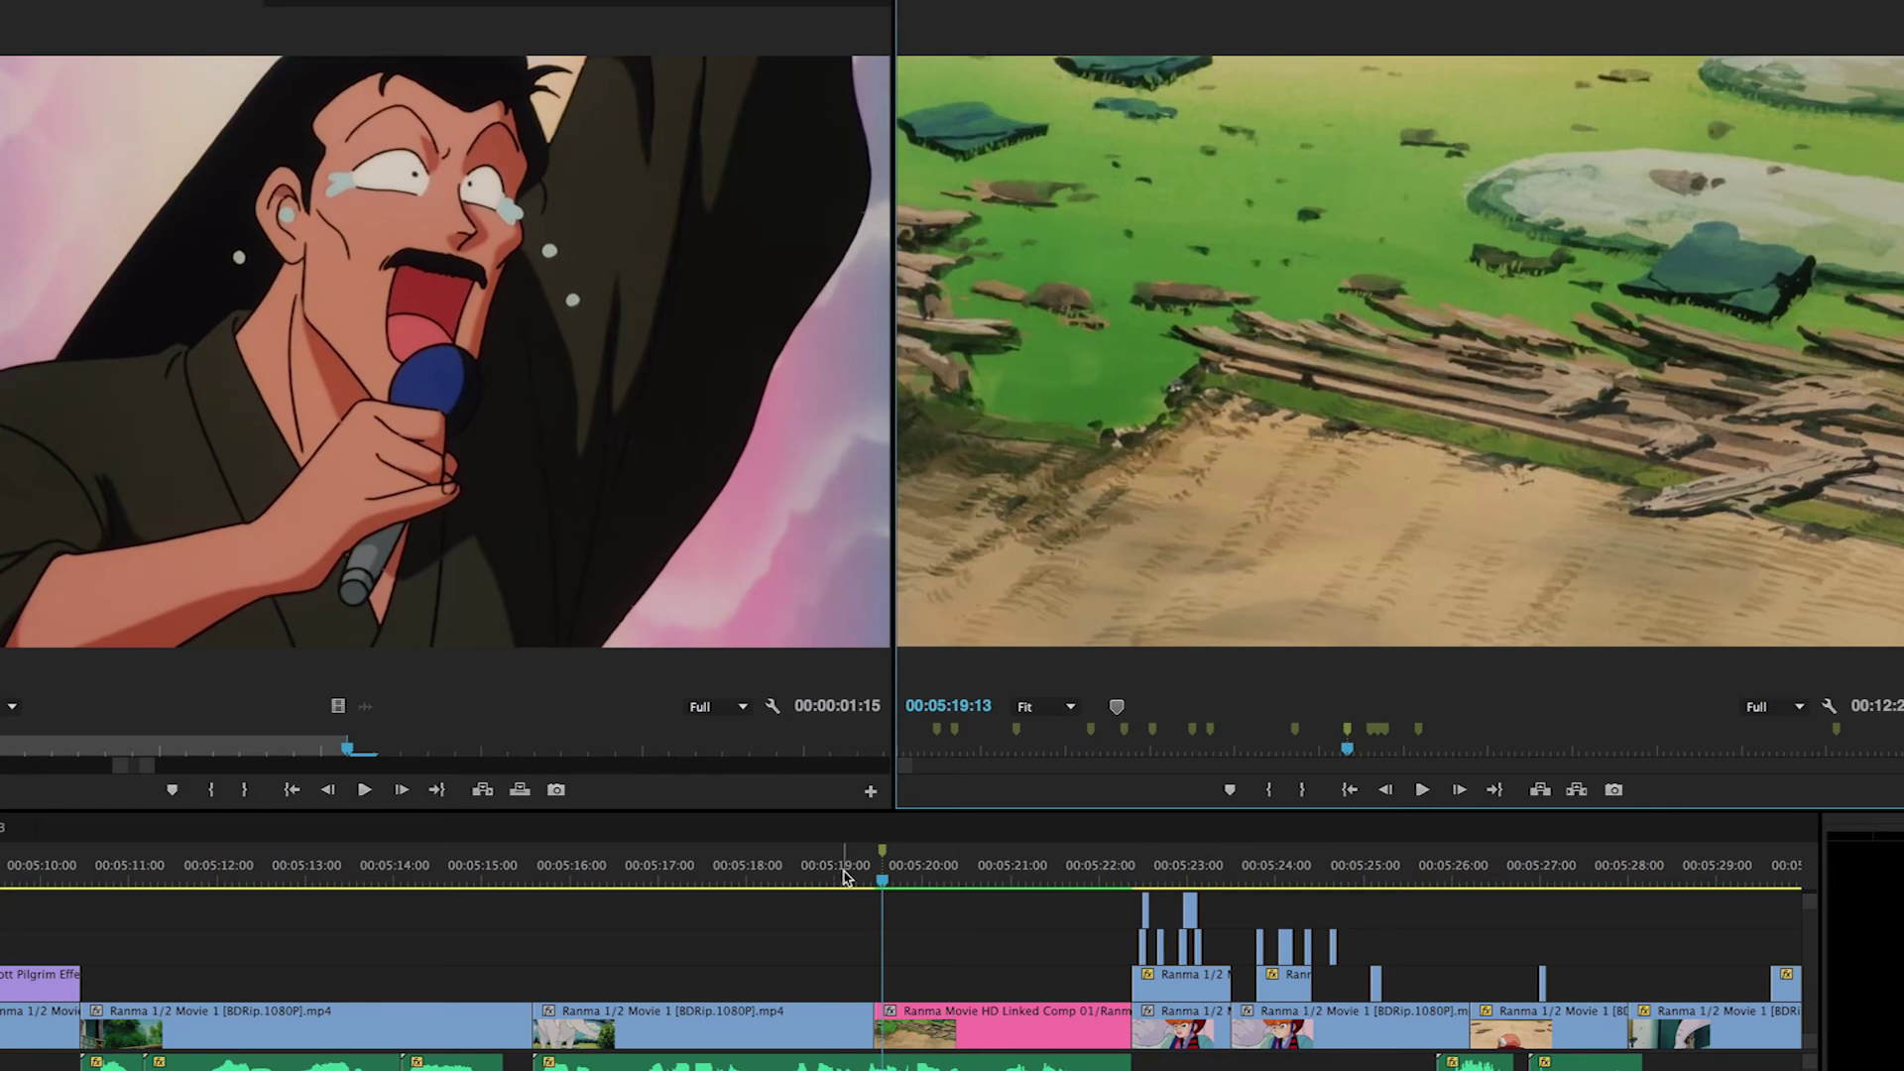
# Step: Match the sequence frame at 00:05:19:02 to its source footage and play the source clip
pyautogui.click(844, 875)
pyautogui.press('f')
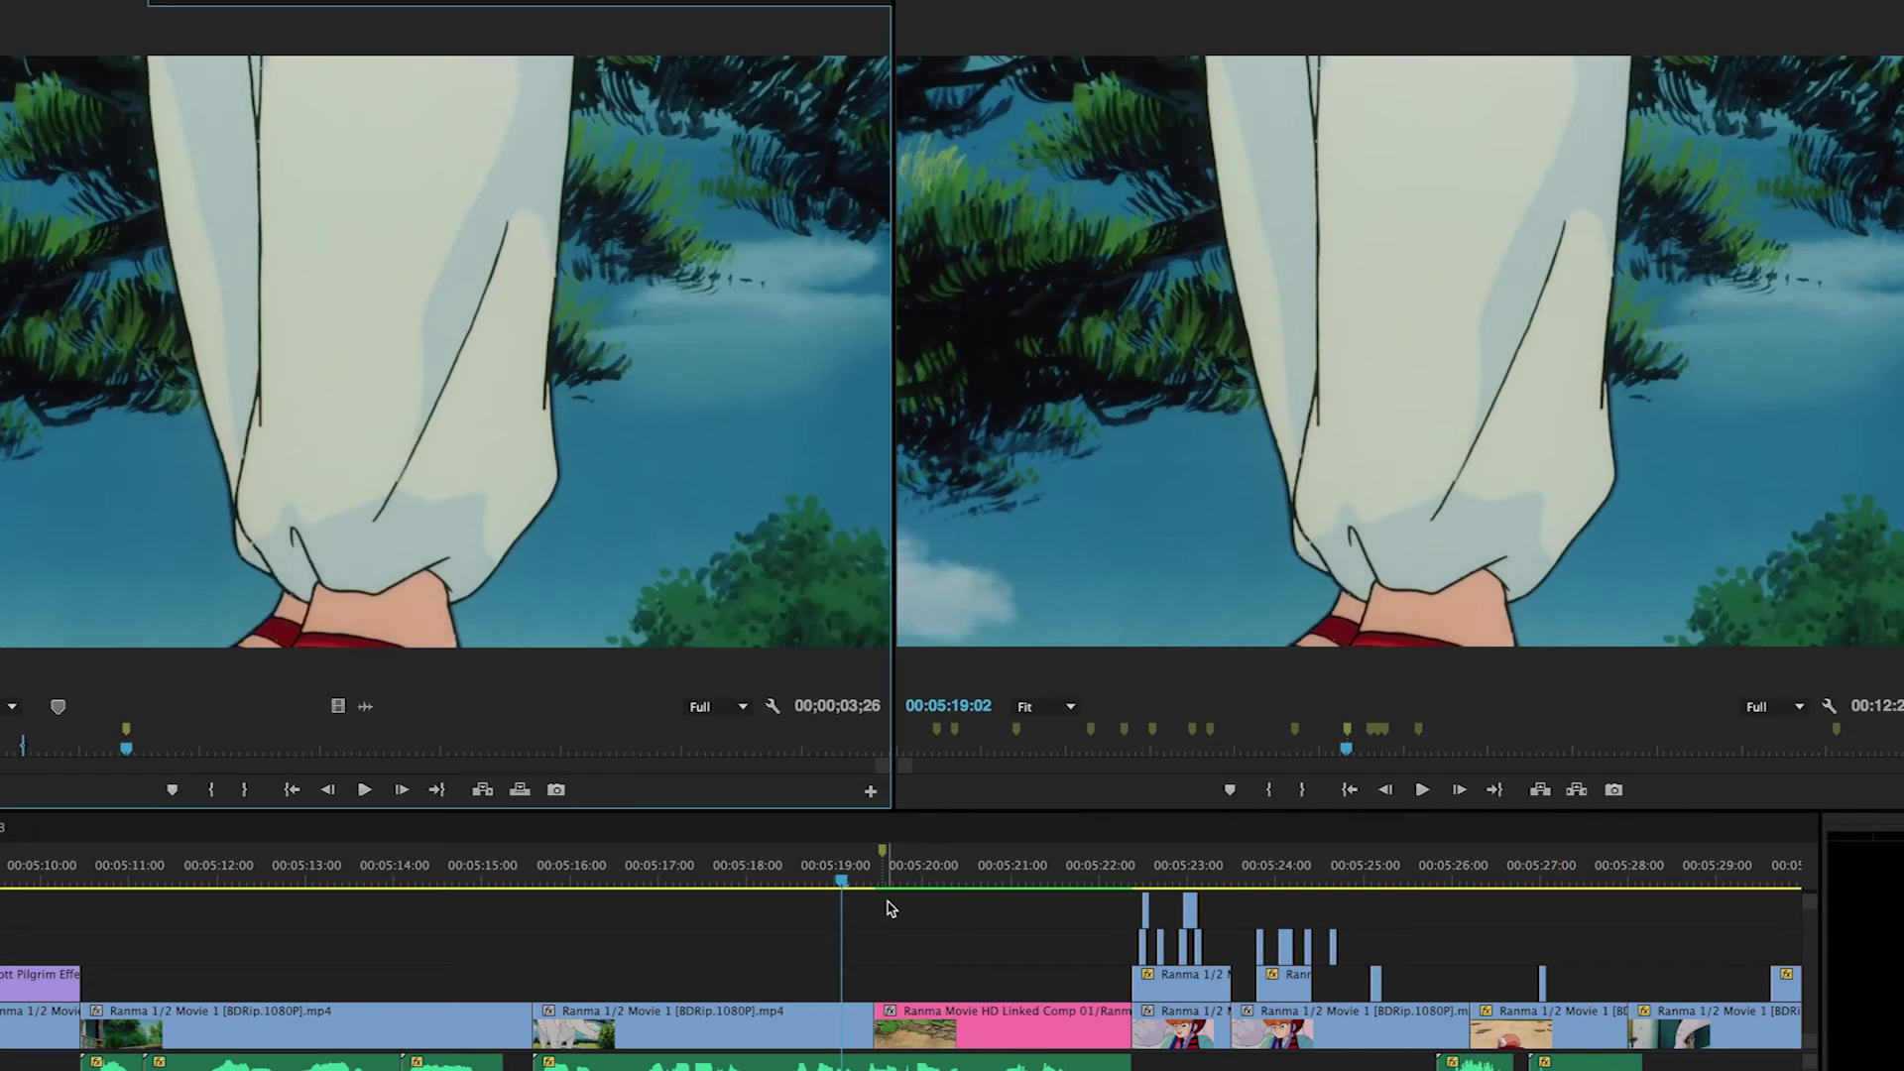
pyautogui.press('space')
pyautogui.press('space')
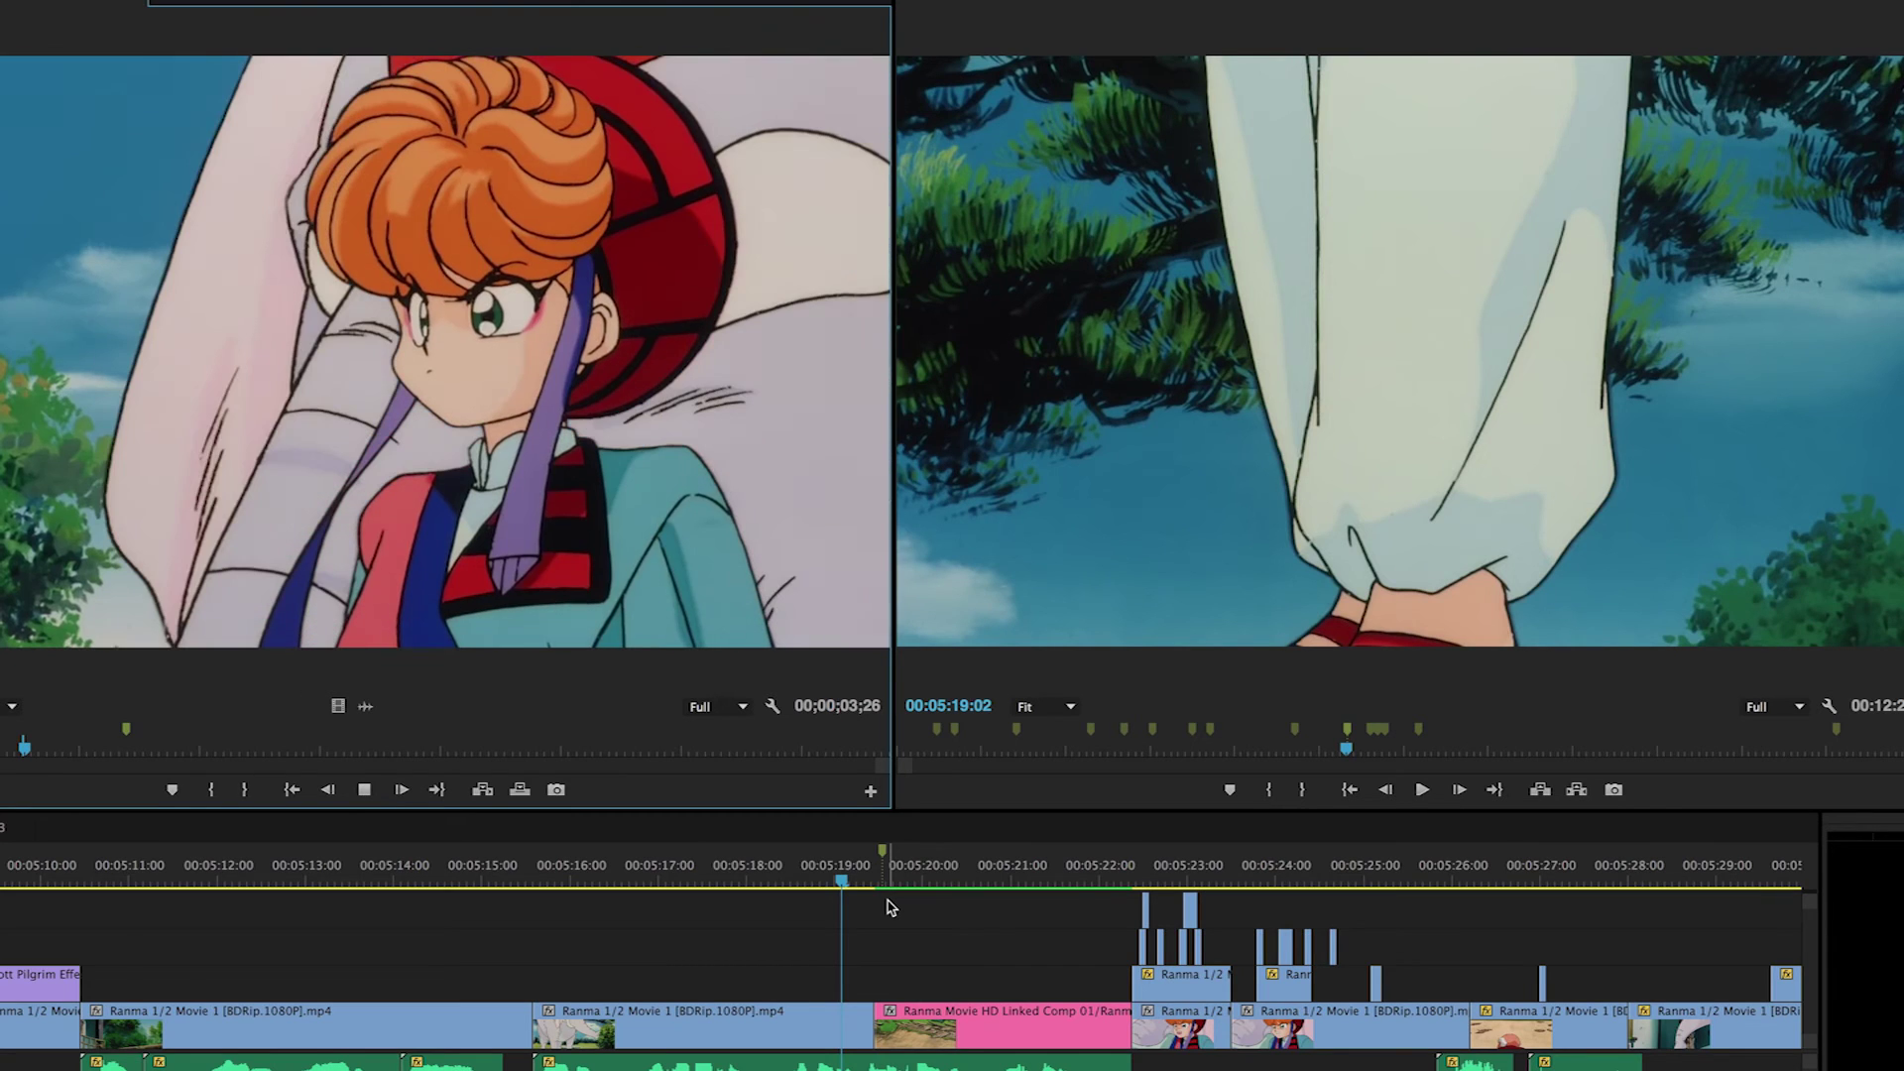
# Step: Play the sequence through Linked Comp 01 to 00:05:22:06, and replay the source footage to compare the shots
pyautogui.click(892, 904)
pyautogui.press('space')
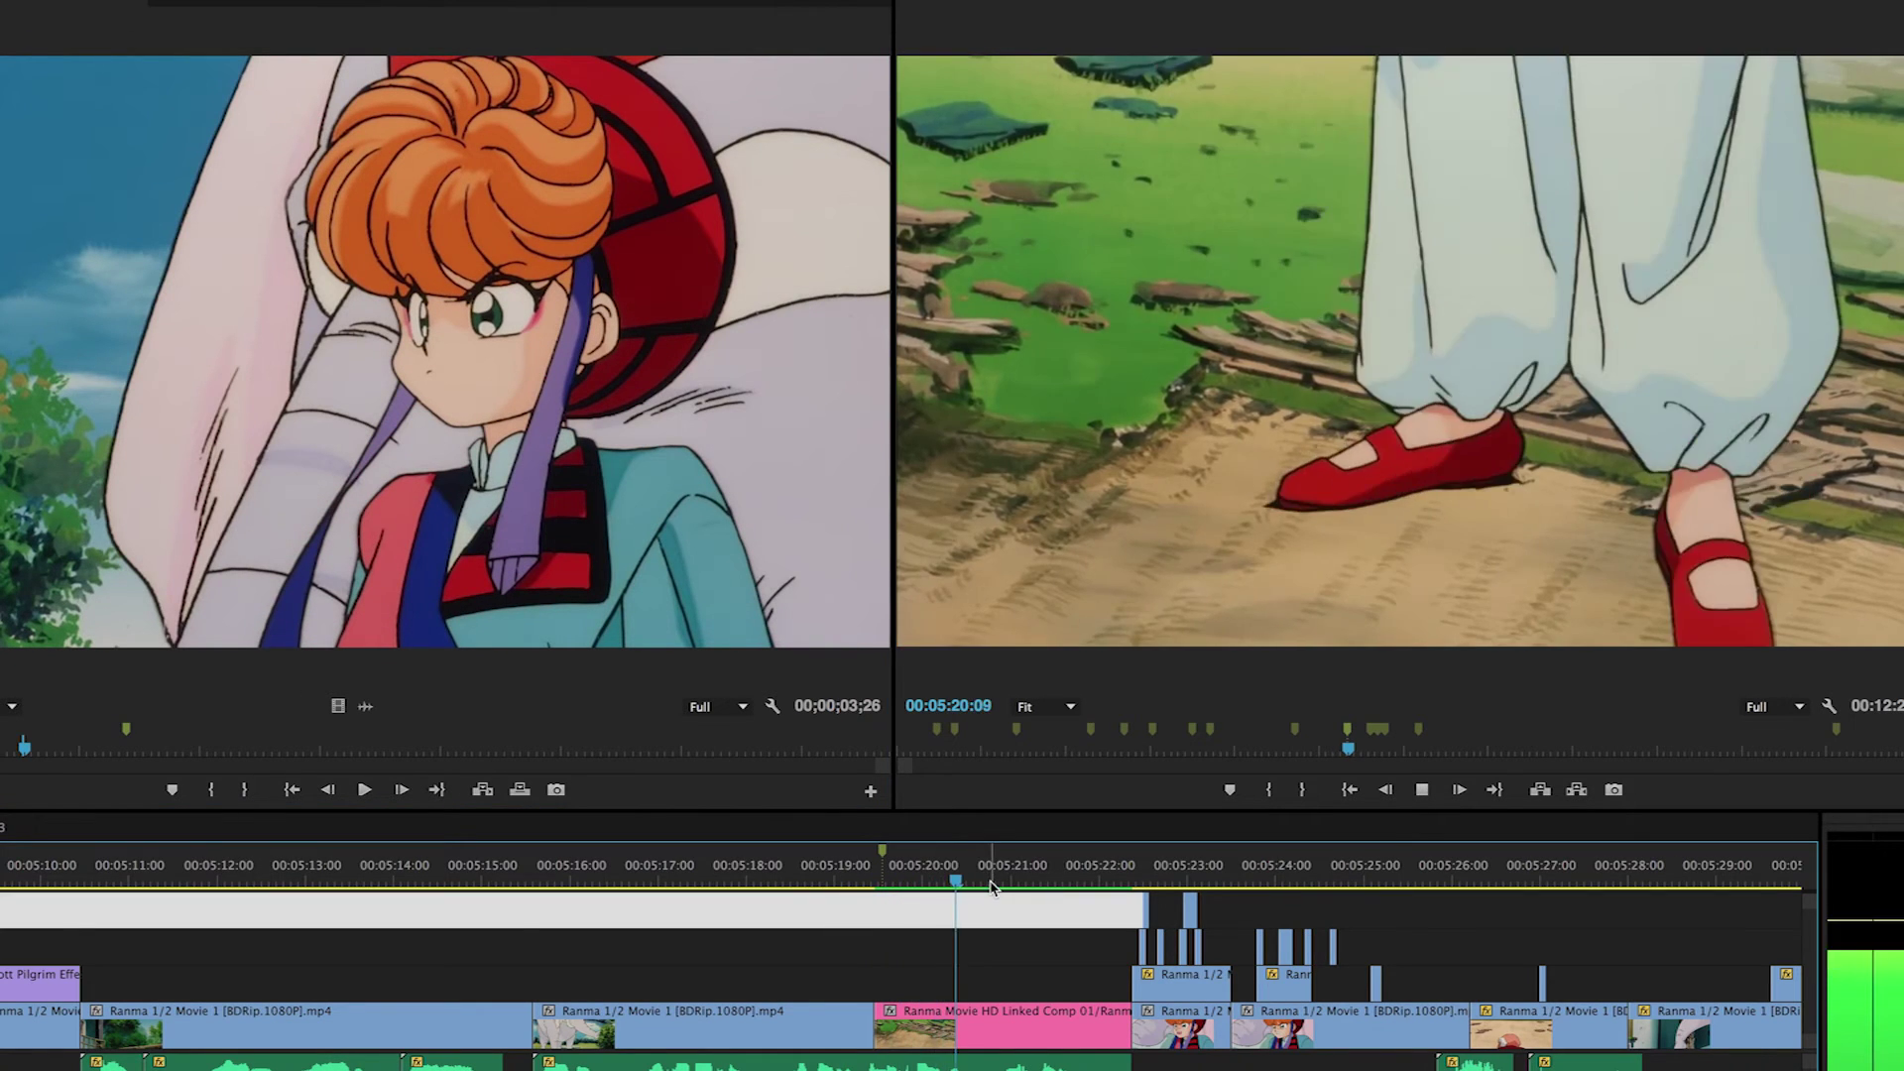
pyautogui.press('space')
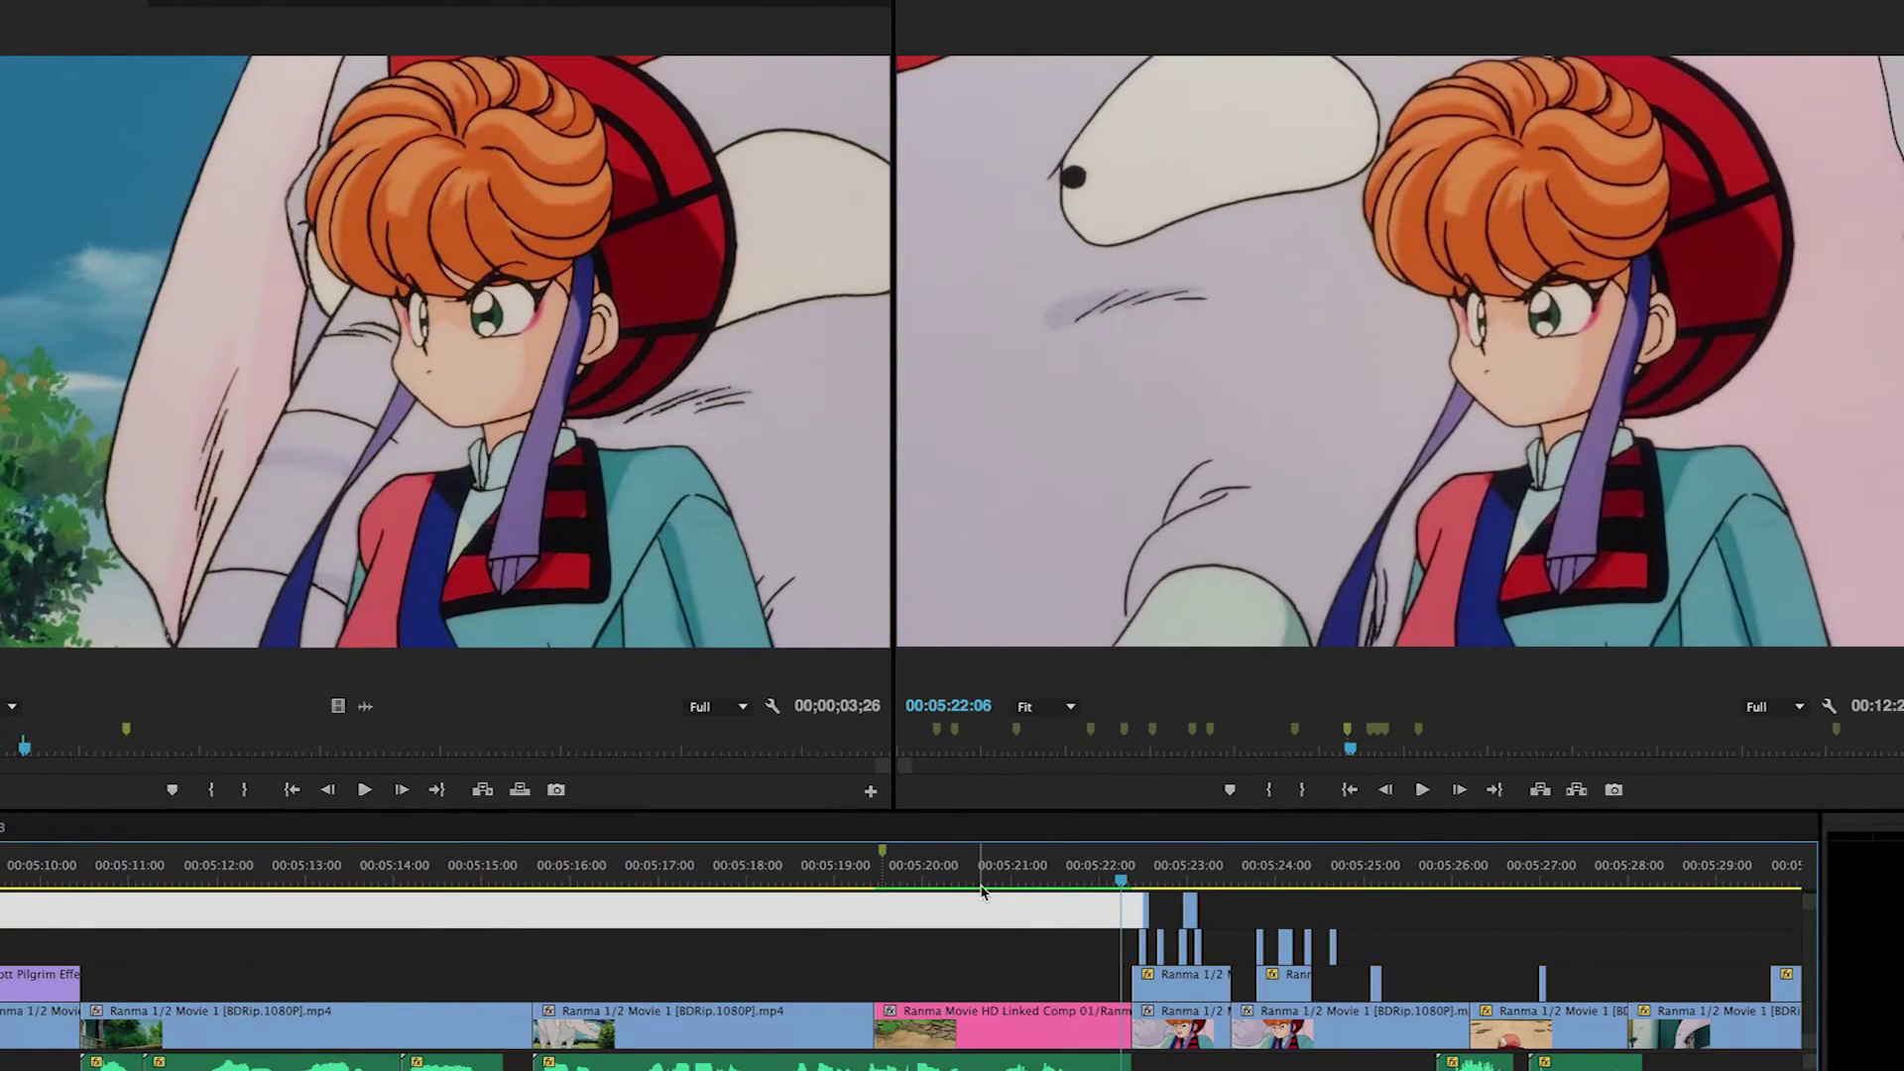
pyautogui.click(507, 424)
pyautogui.press('space')
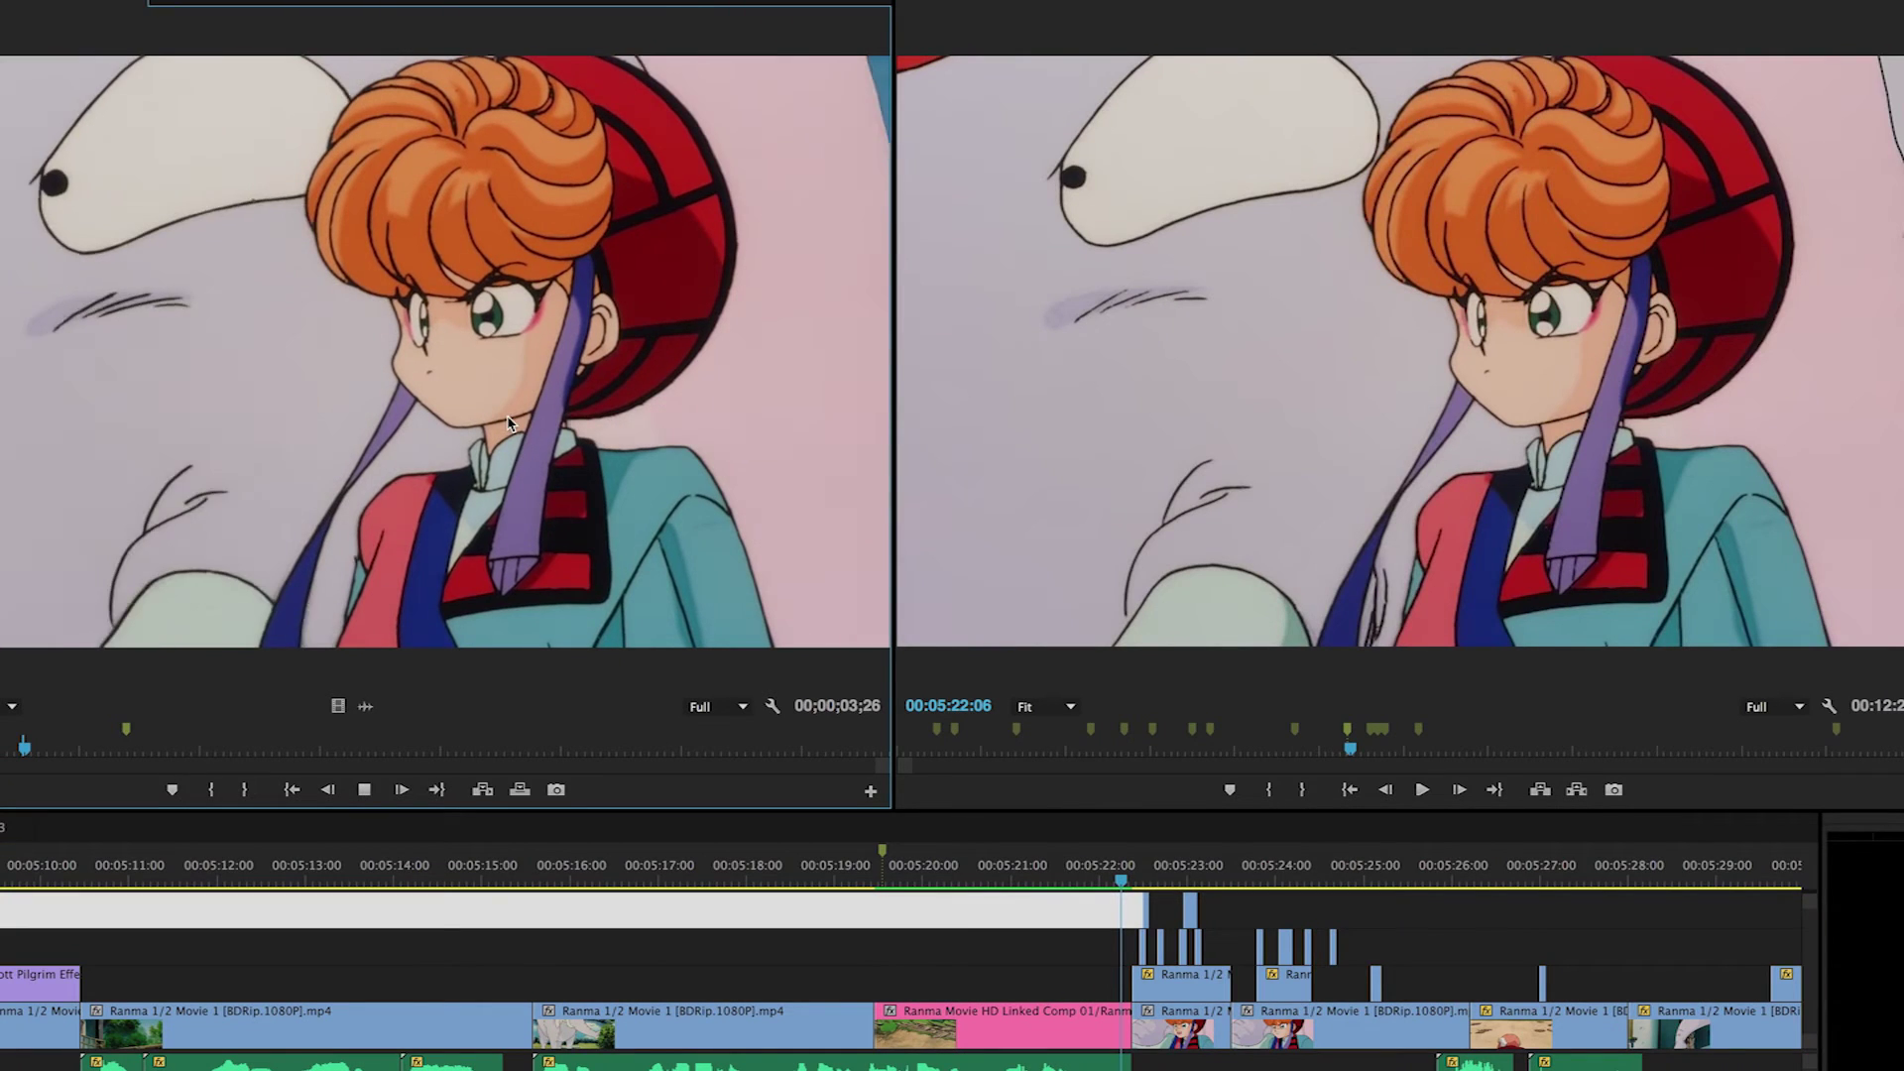
pyautogui.press('space')
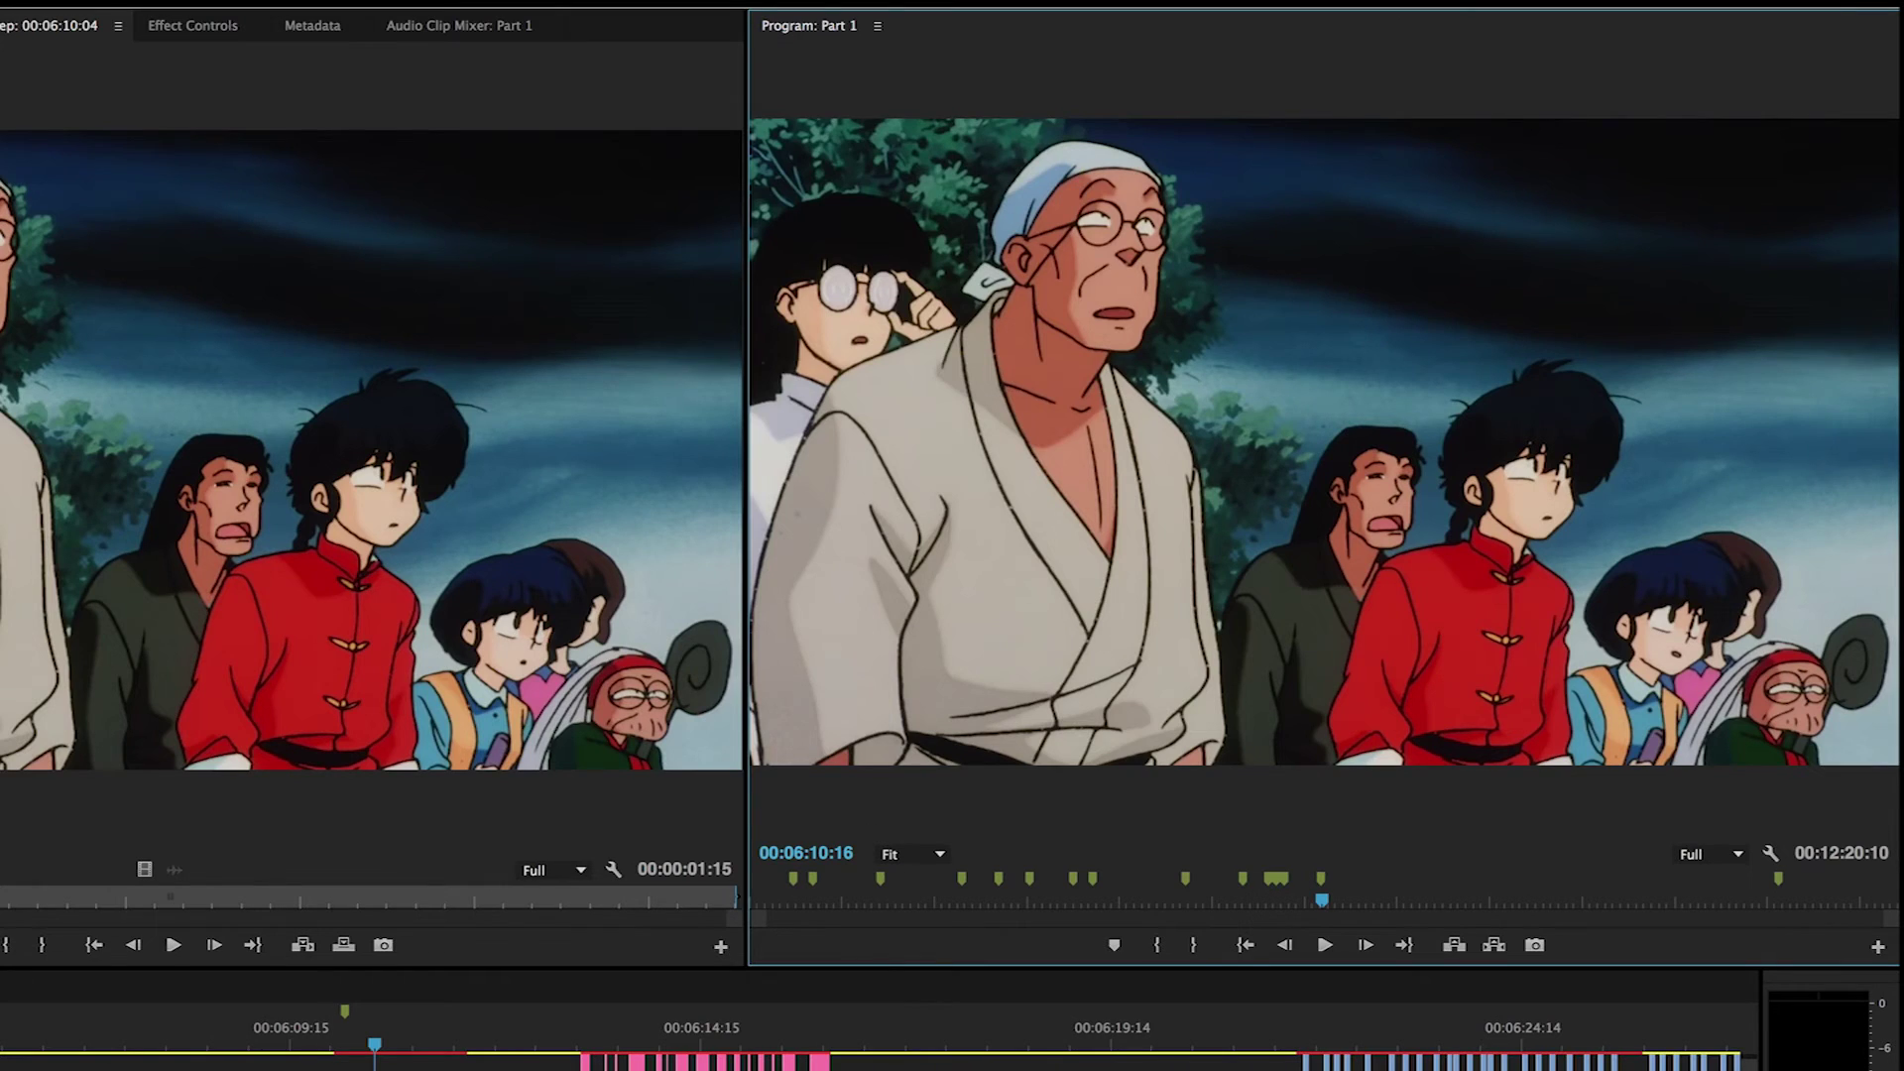
# Step: Move the Part 1 sequence to the start of the S.S Twelfth Night ship shot and match its frame in the source footage
pyautogui.doubleClick(257, 1061)
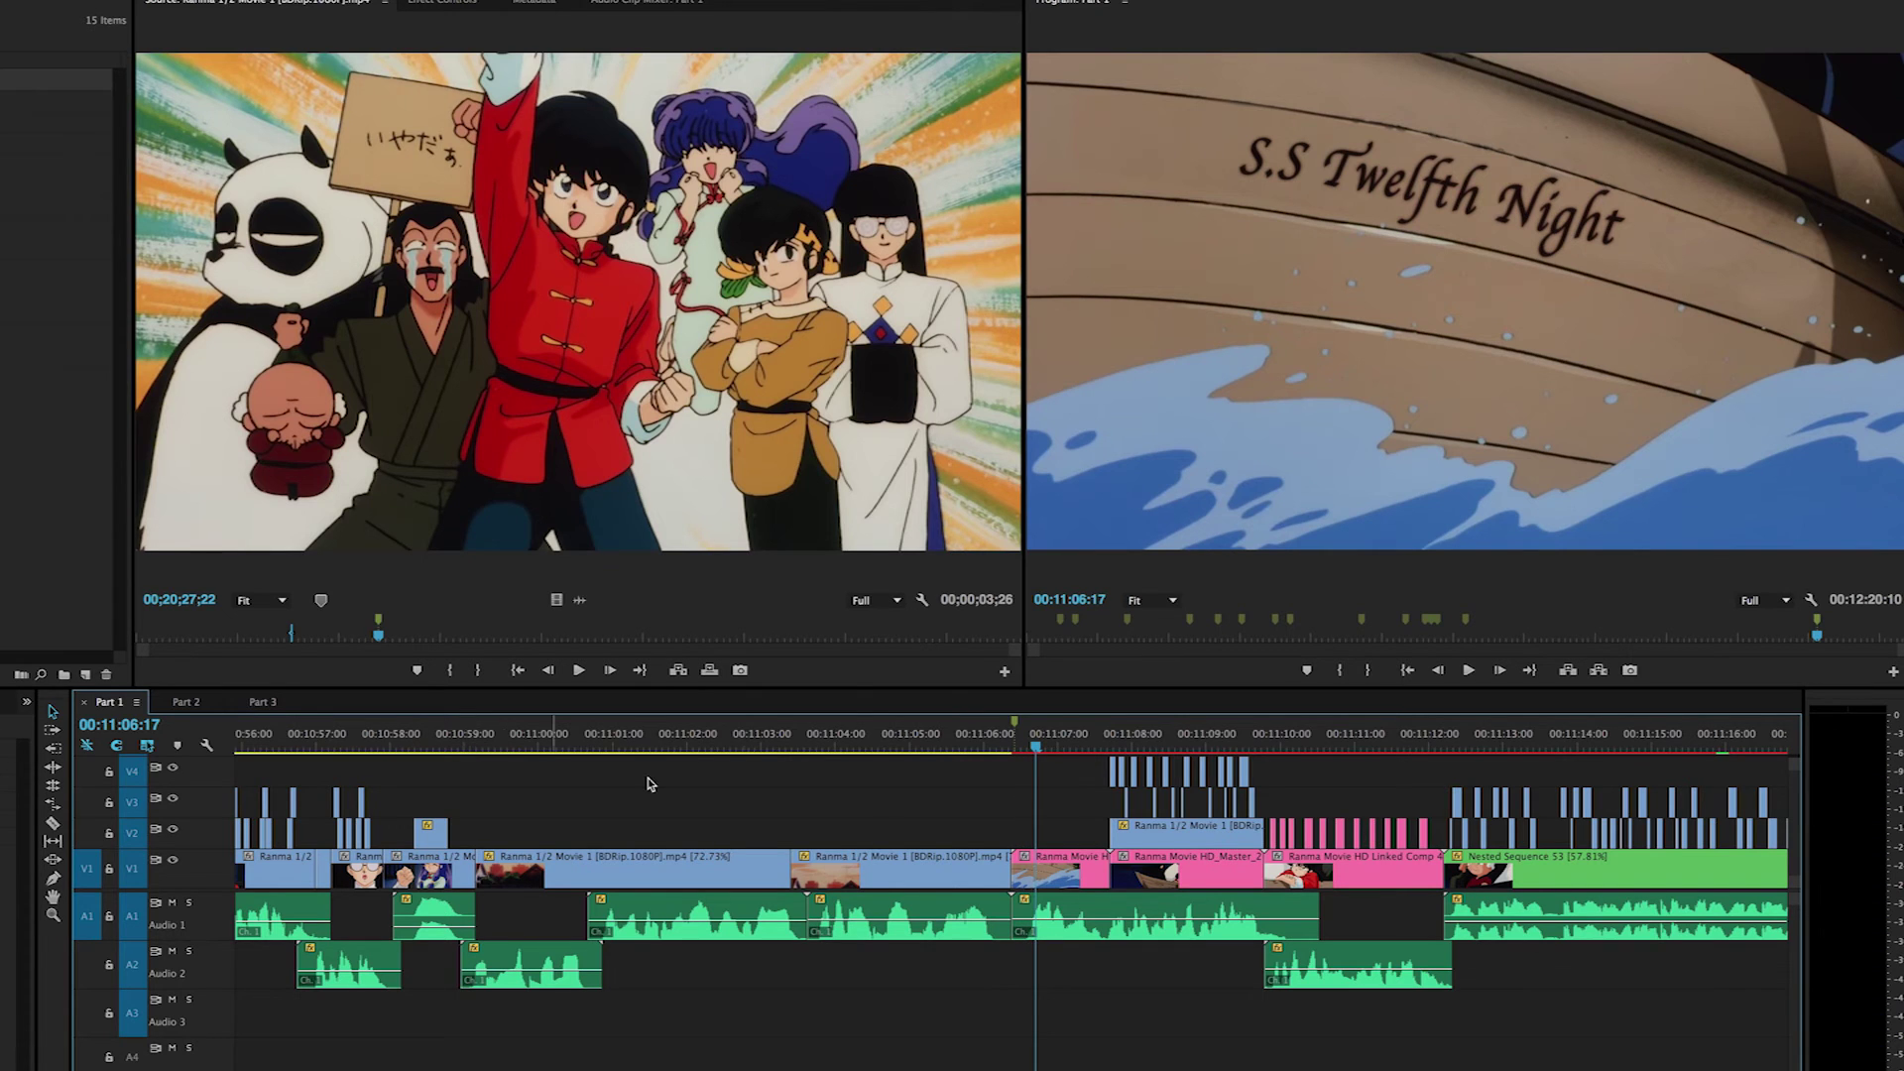
pyautogui.click(1022, 734)
pyautogui.press('f')
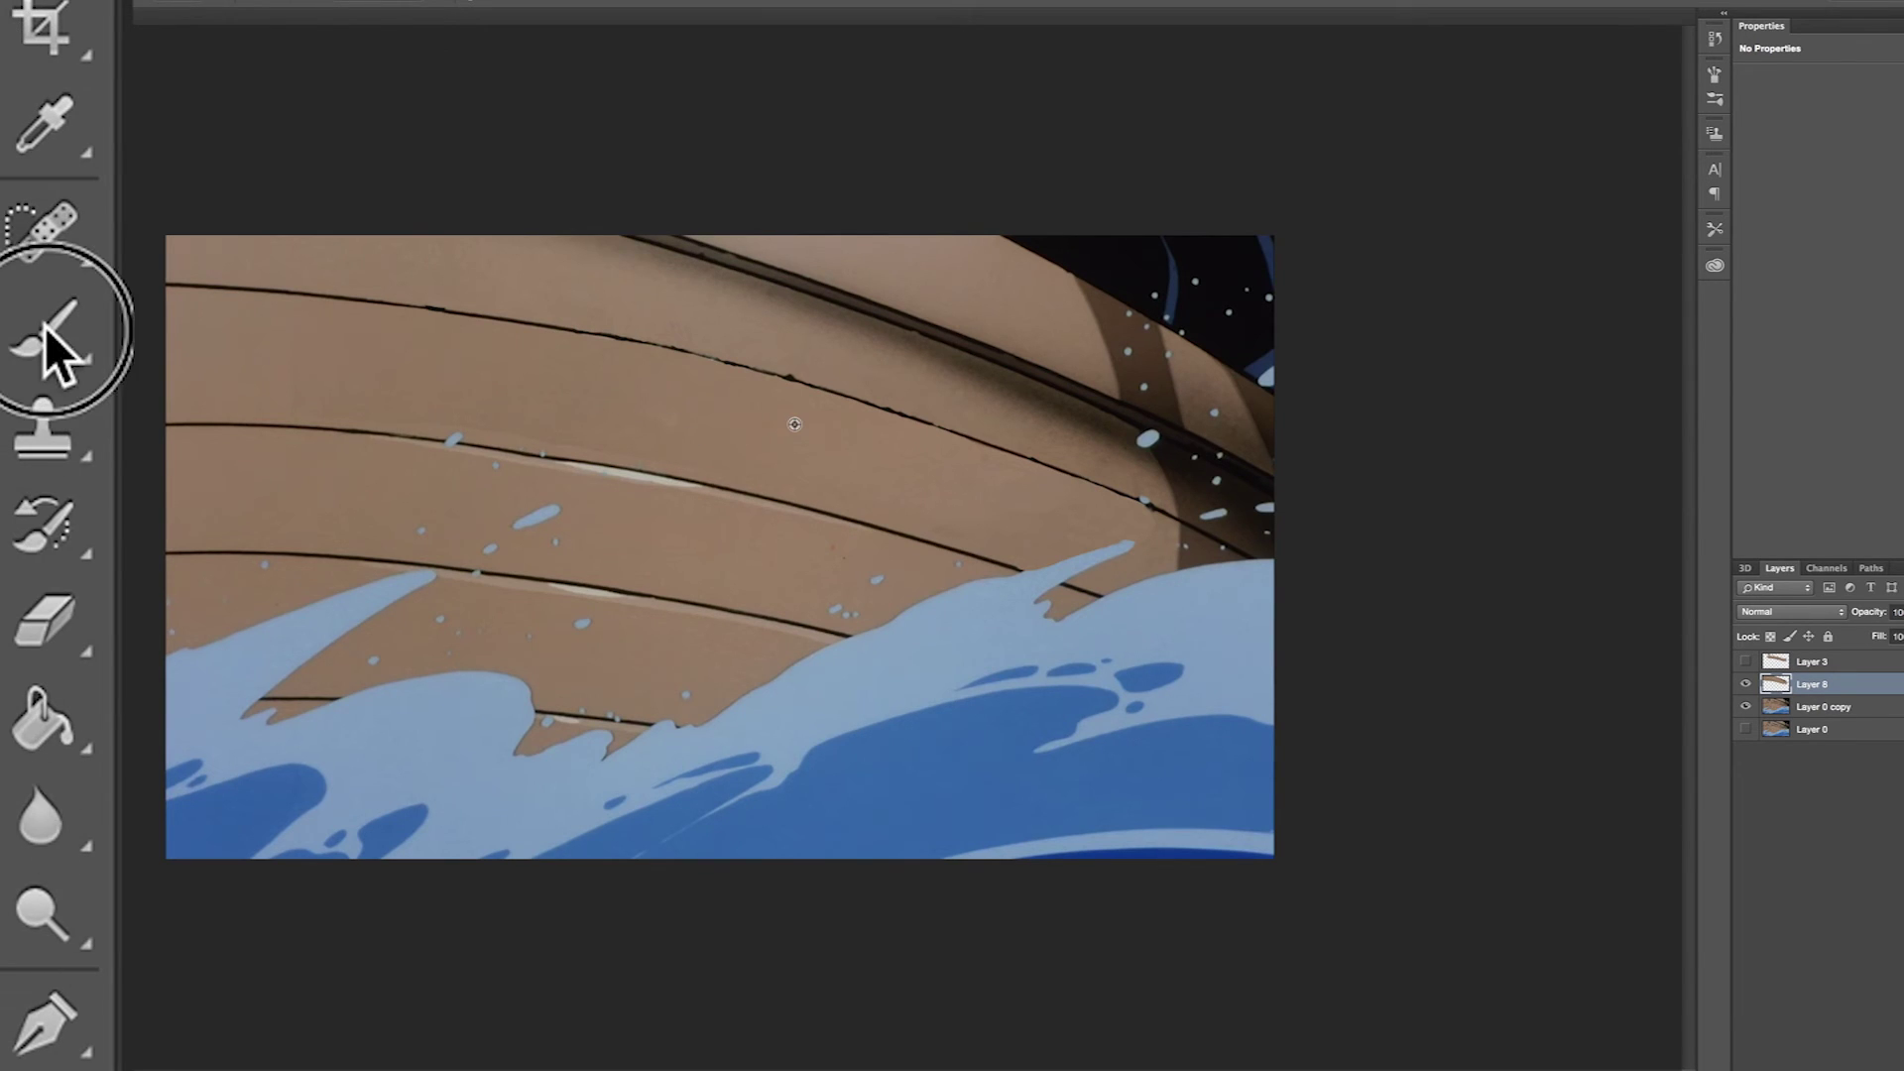
# Step: In Photoshop, choose the Clone Stamp tool and toggle the visibility of the retouch layer directly above Layer 0 copy
pyautogui.click(33, 424)
pyautogui.moveTo(33, 425); pyautogui.dragTo(337, 439)
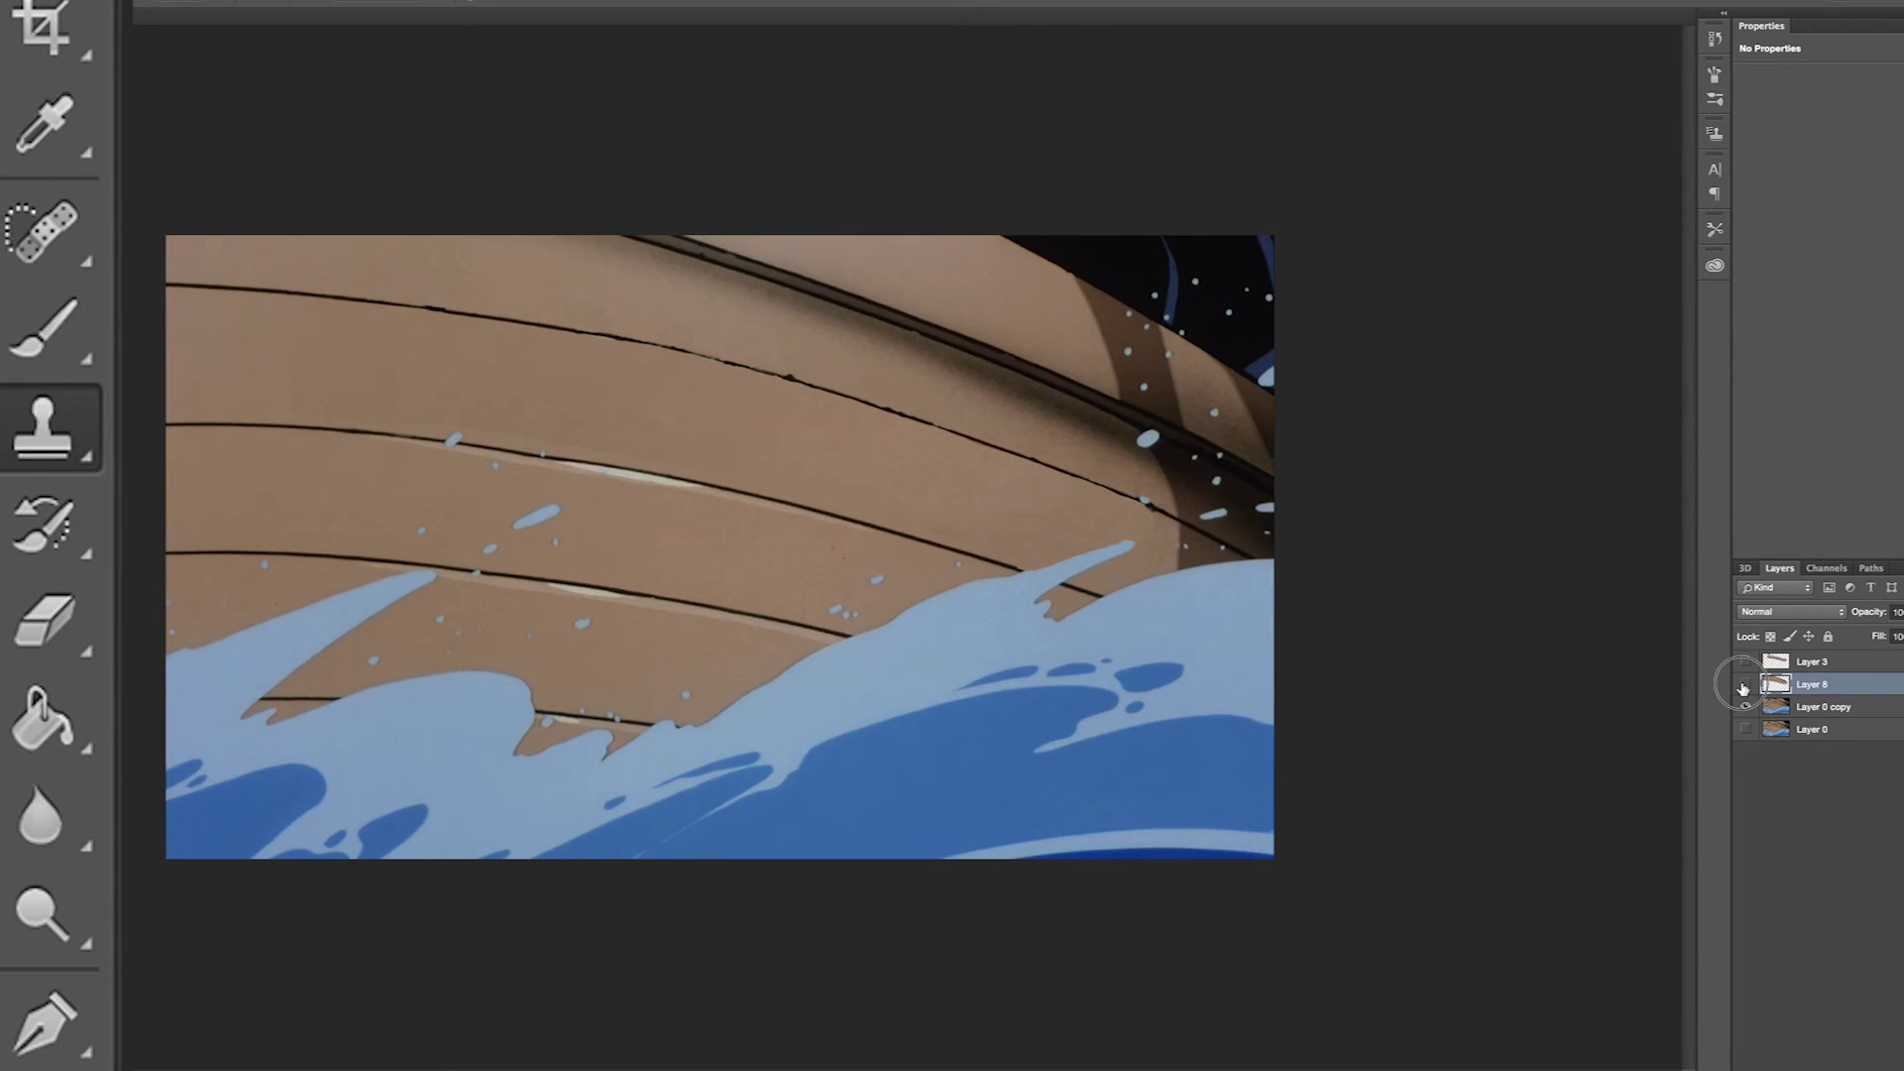
pyautogui.click(1745, 685)
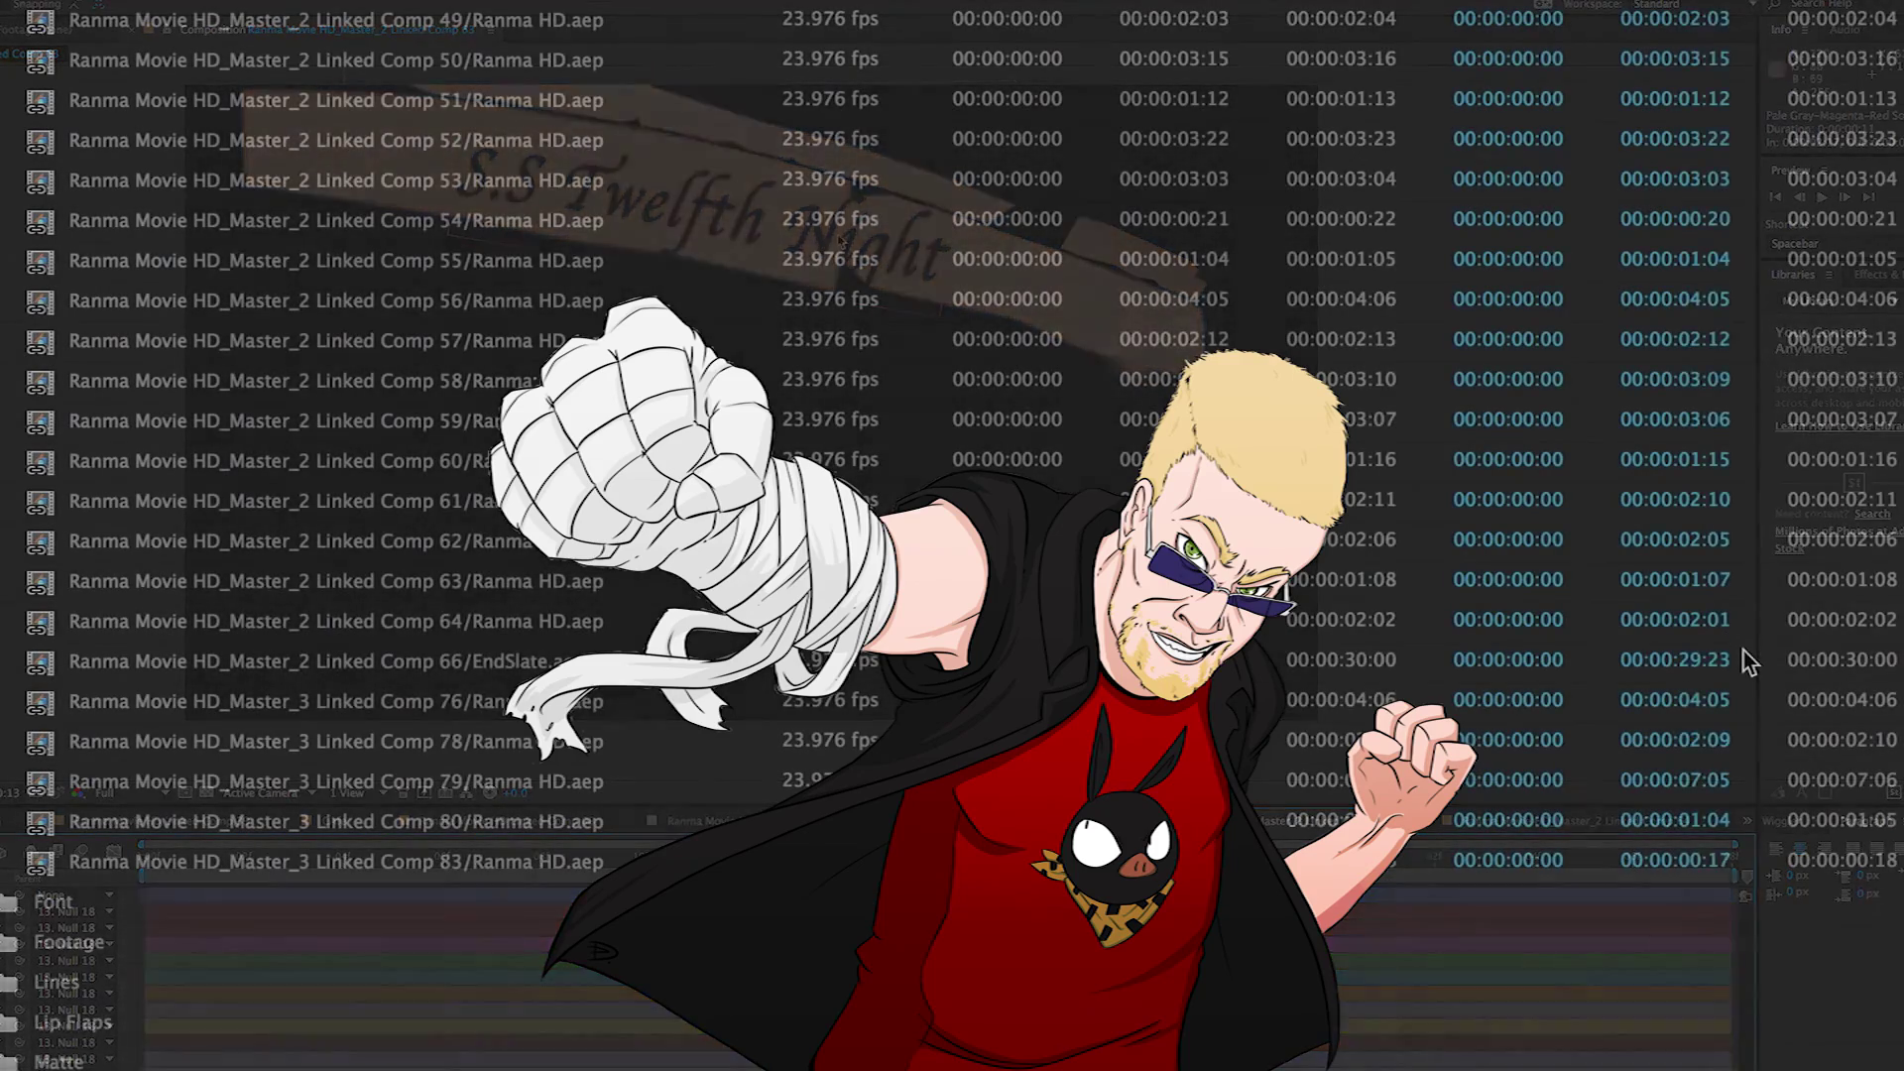
# Step: Look through the project's list of linked compositions, and select the second footage layer in Ranma Movie HD Linked Comp 37
pyautogui.scroll(15, 1743, 650)
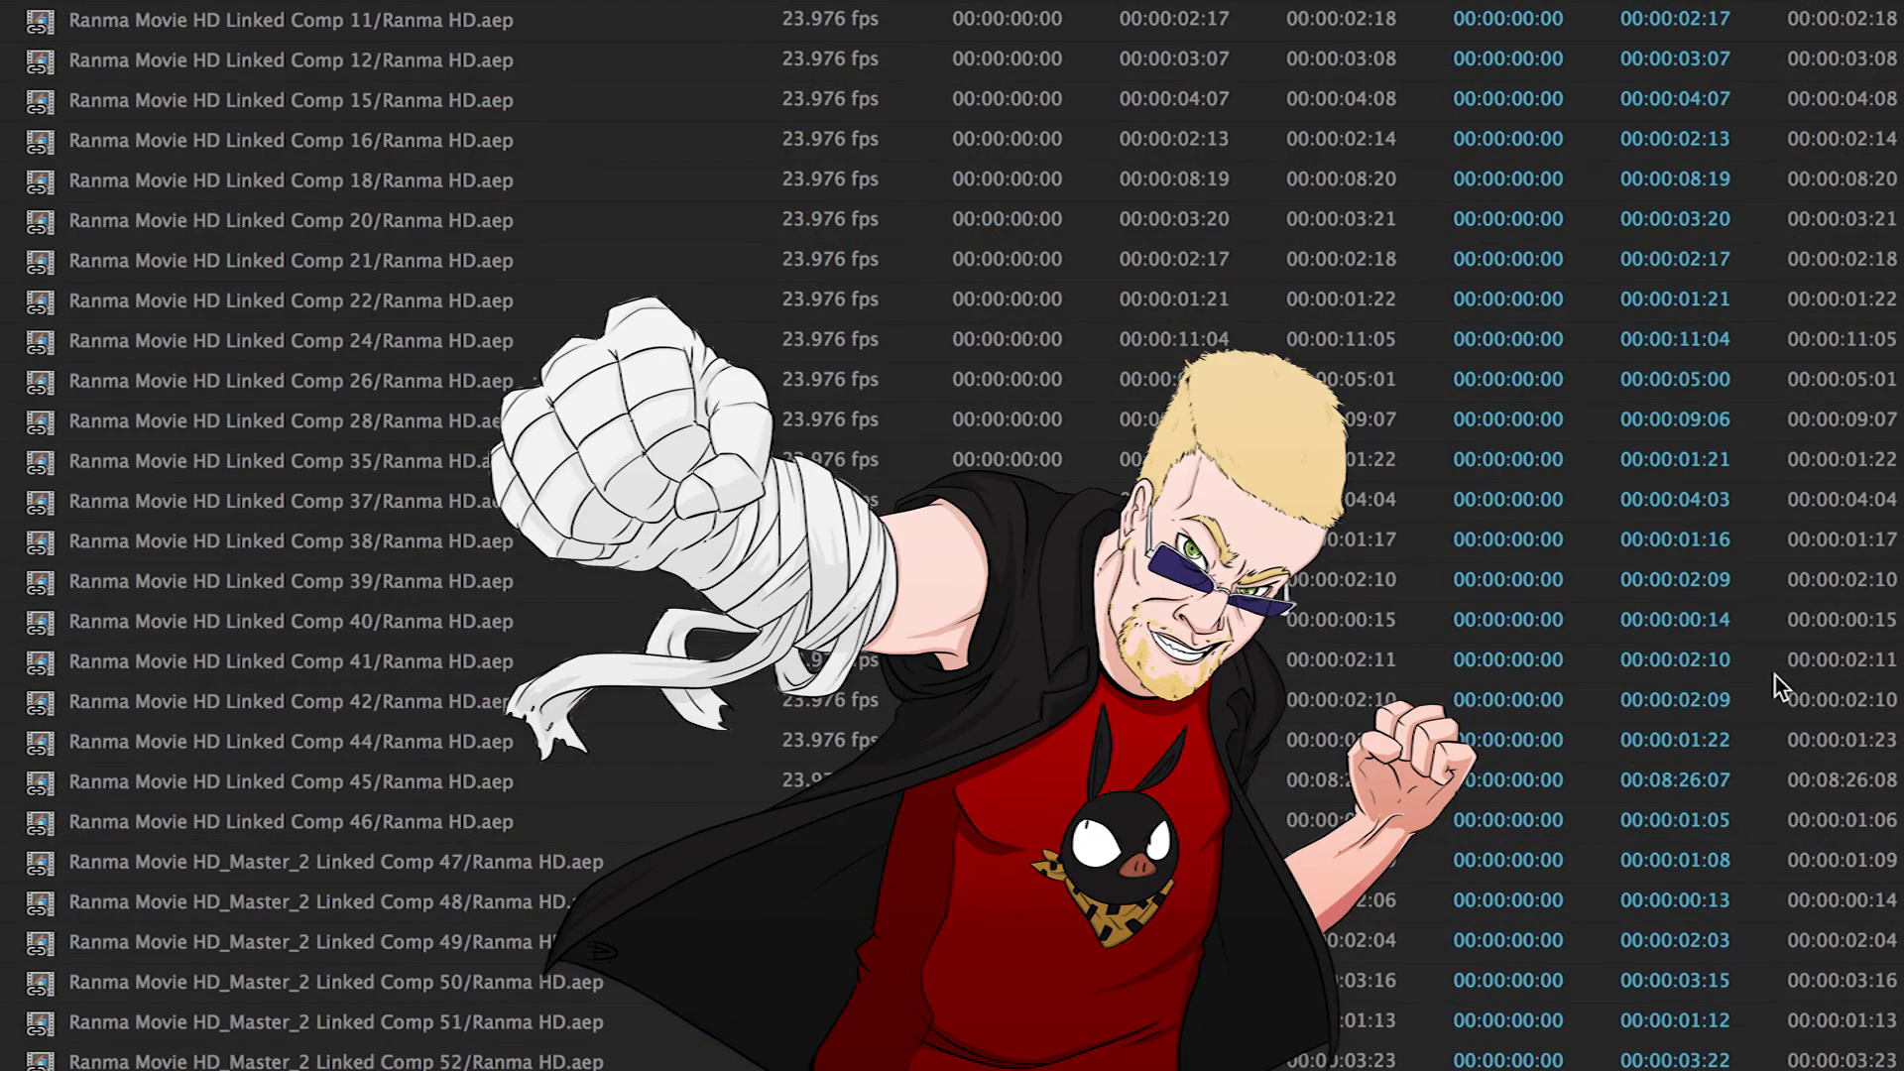
pyautogui.scroll(-5, 1777, 682)
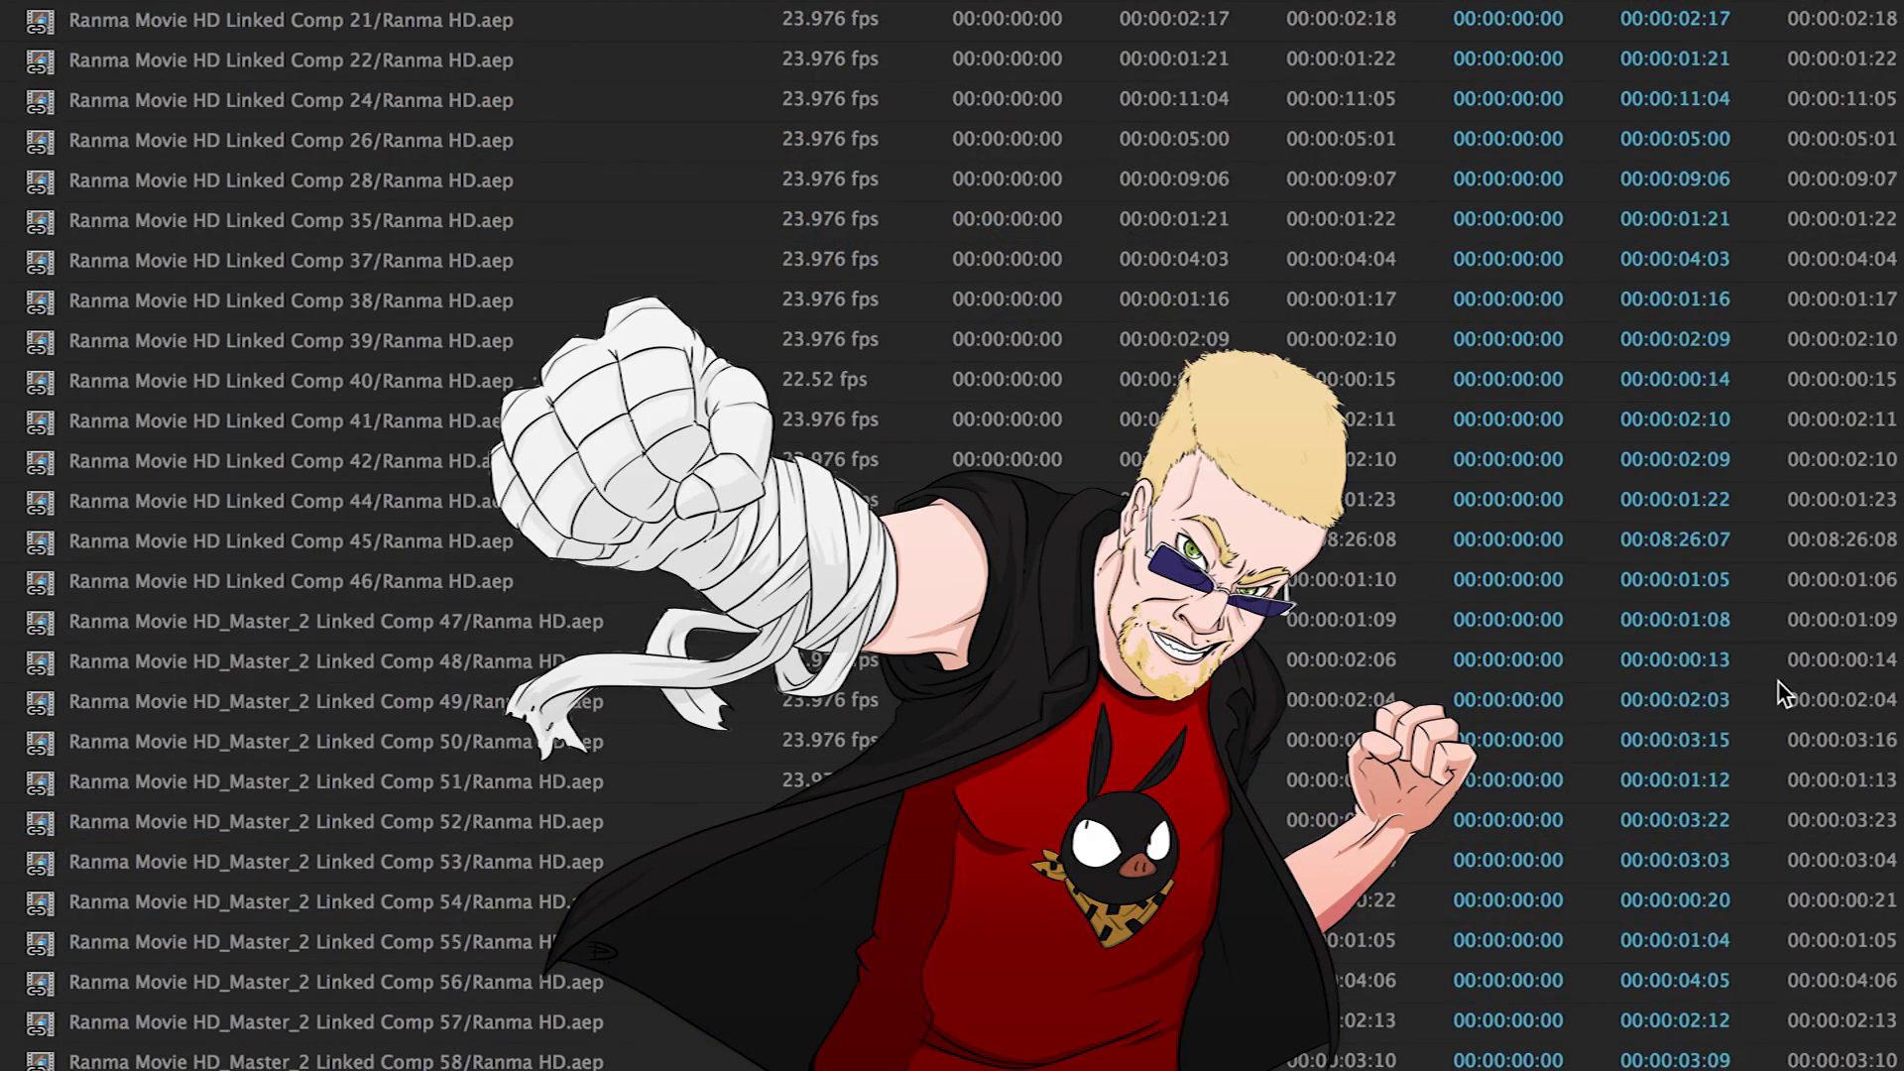
pyautogui.scroll(-3, 1777, 682)
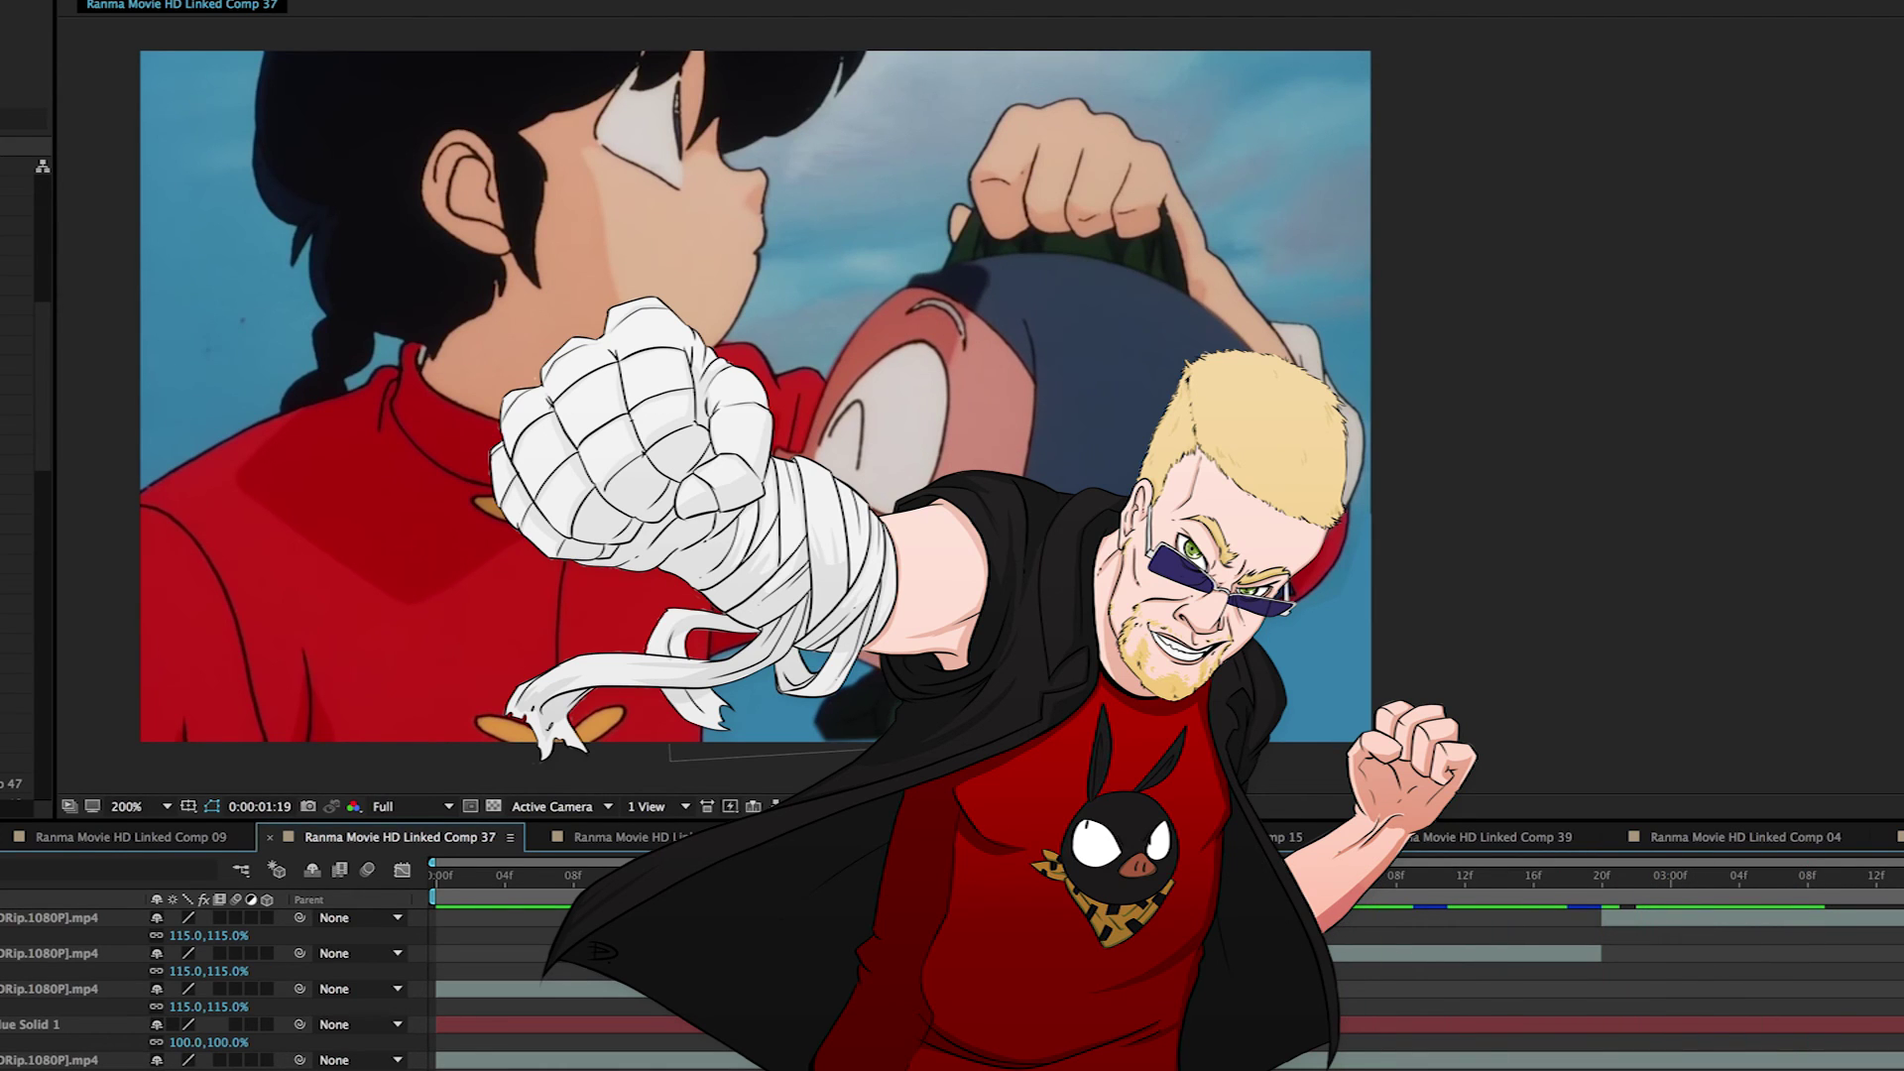
pyautogui.click(50, 953)
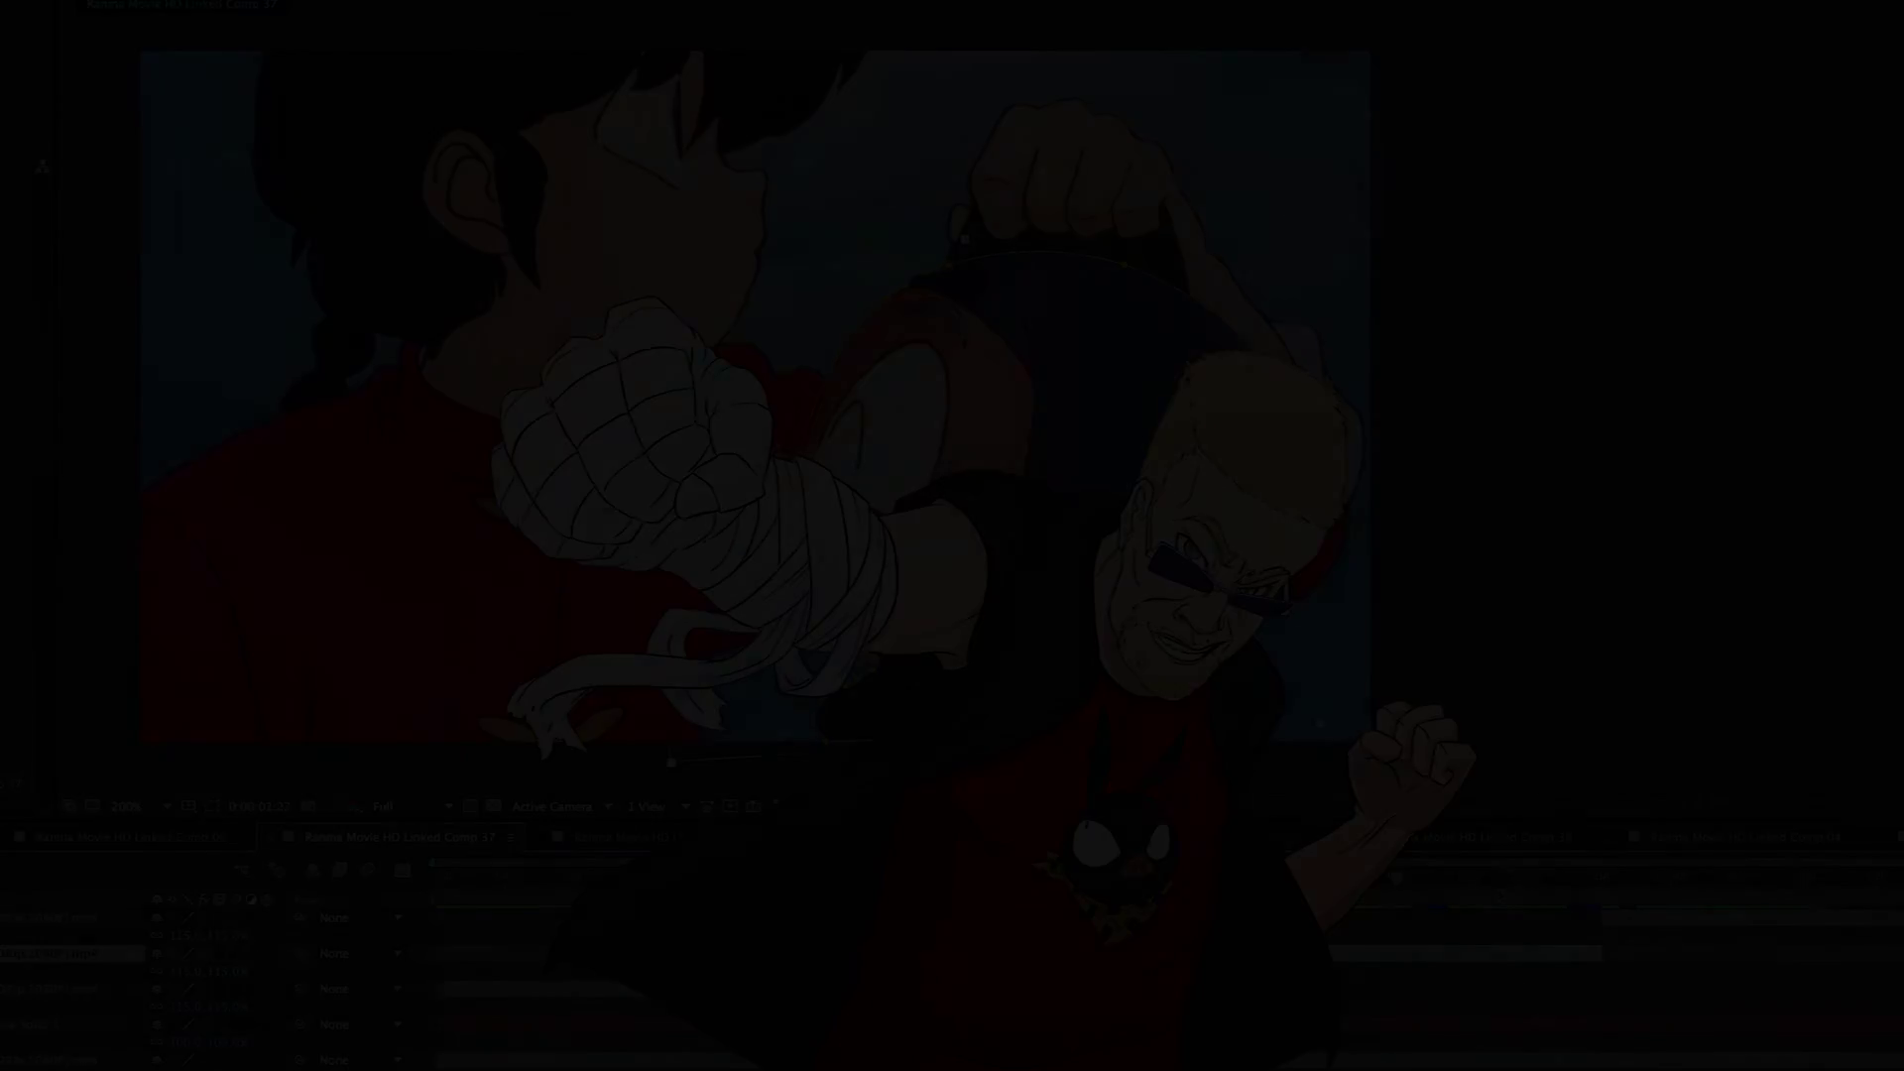